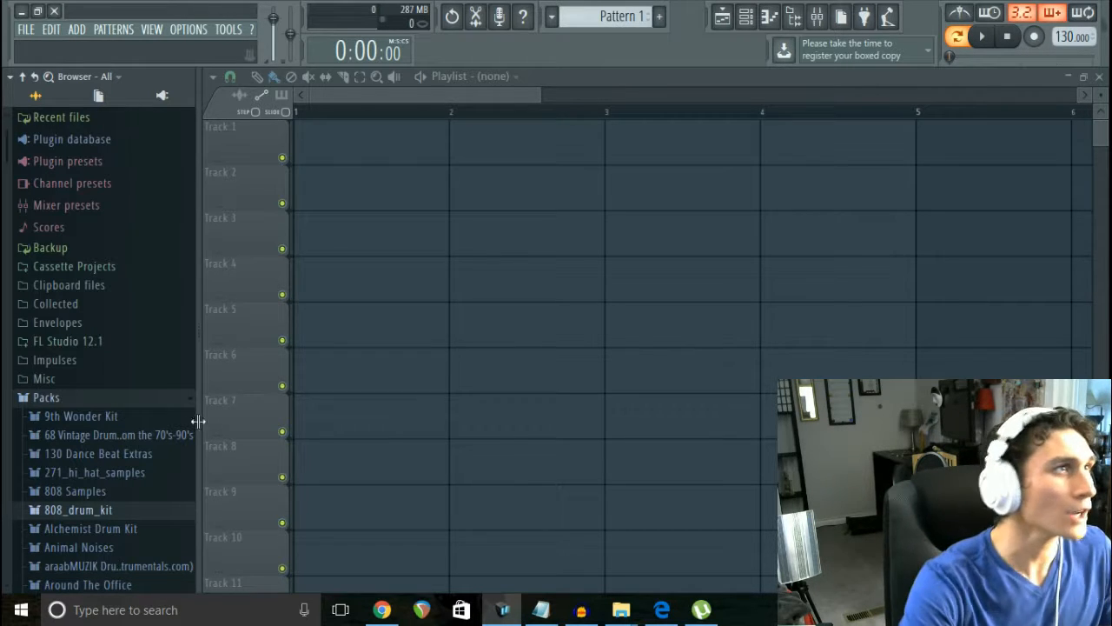
# Step: Add an FL Keys instrument channel to the project
pyautogui.click(76, 29)
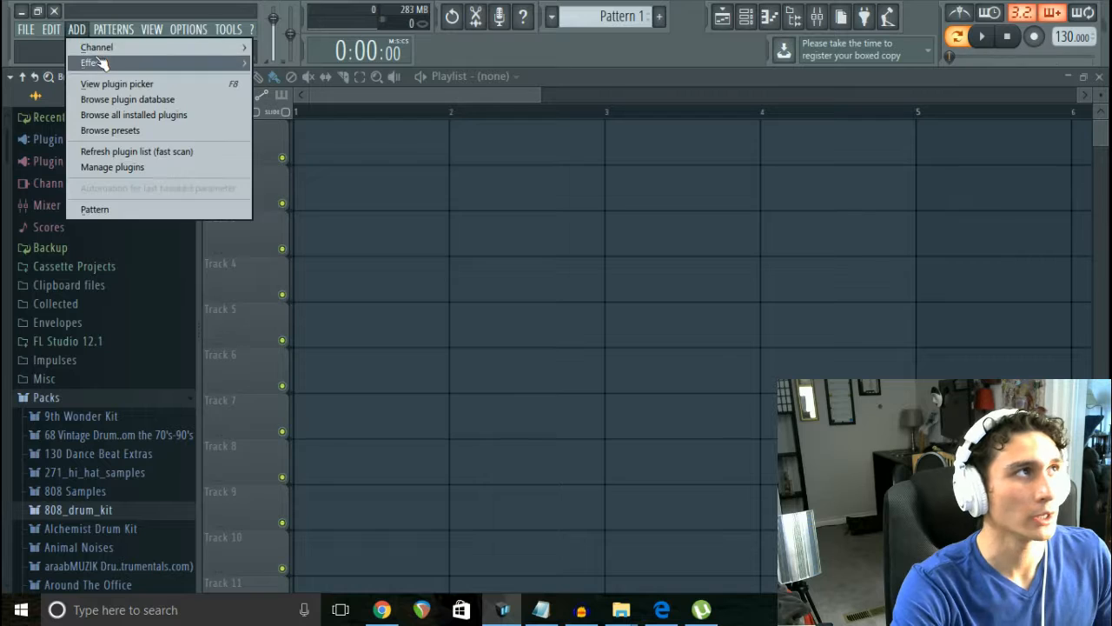
pyautogui.moveTo(108, 49)
pyautogui.click(293, 311)
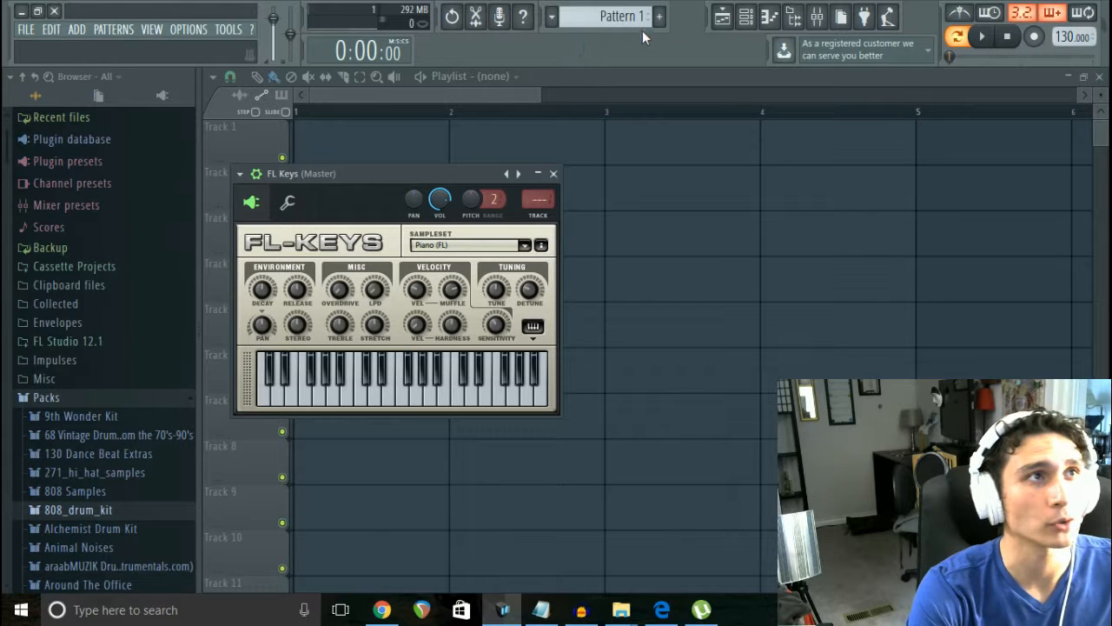
# Step: Open the piano roll for the FL Keys channel from the channel rack
pyautogui.click(746, 17)
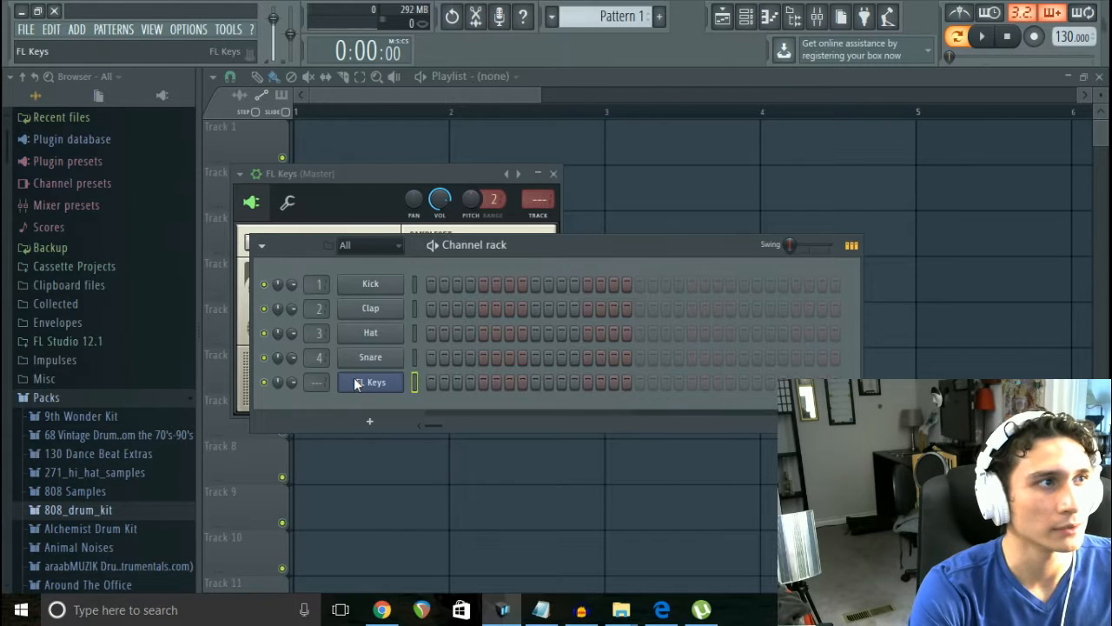
pyautogui.rightClick(379, 380)
pyautogui.click(469, 380)
pyautogui.scroll(-5, 474, 413)
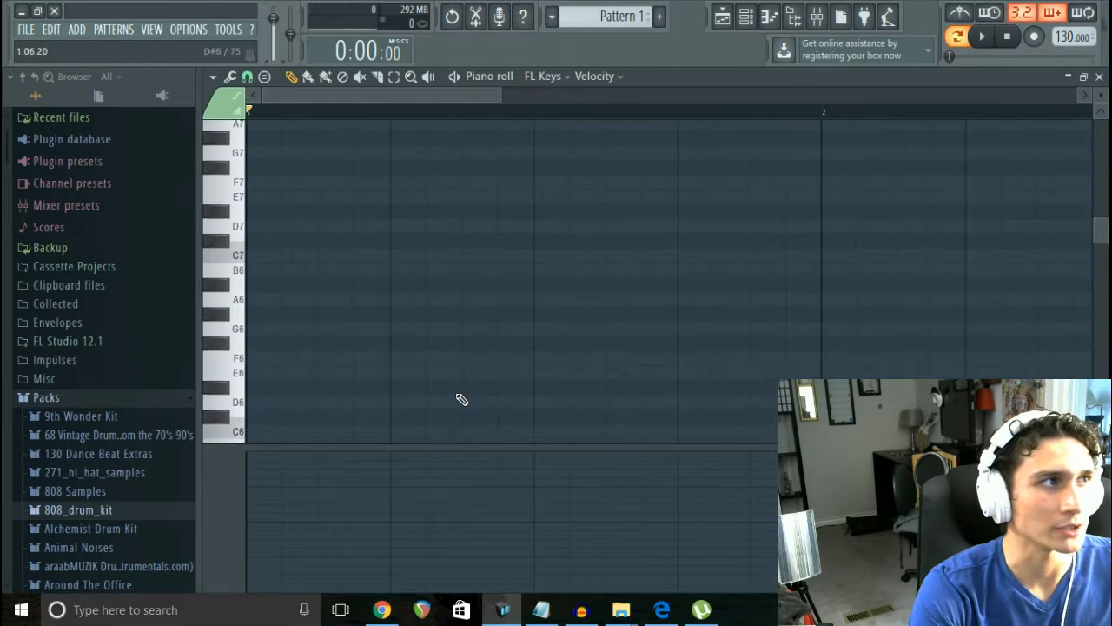
# Step: Turn on the metronome and place an A4 note at the very start of bar 1
pyautogui.click(964, 13)
pyautogui.scroll(-3, 304, 308)
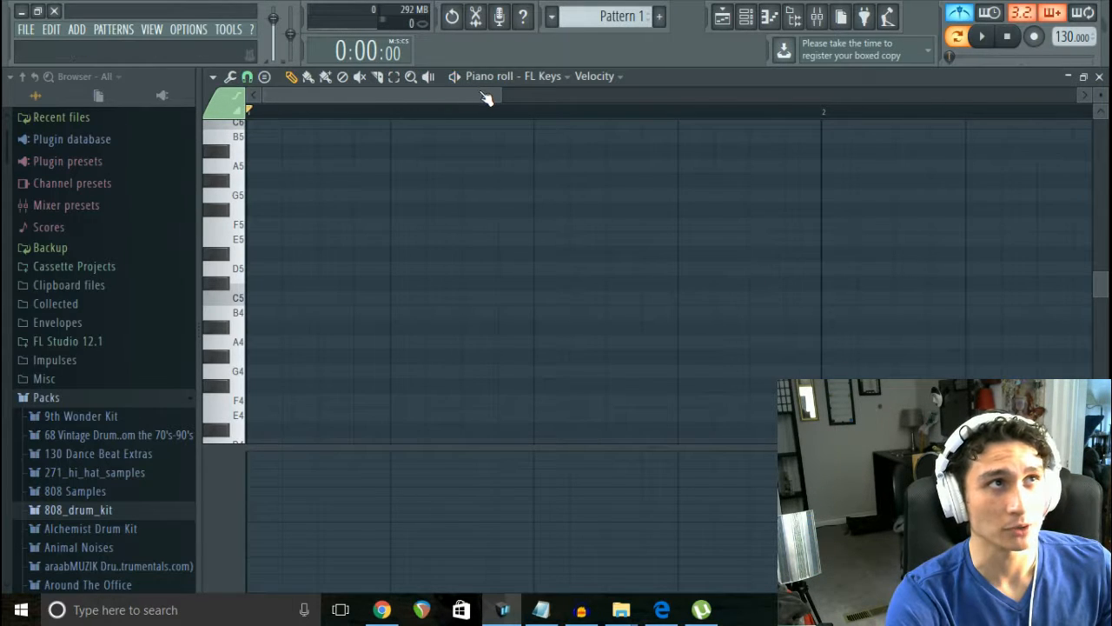
pyautogui.moveTo(502, 99); pyautogui.dragTo(780, 134)
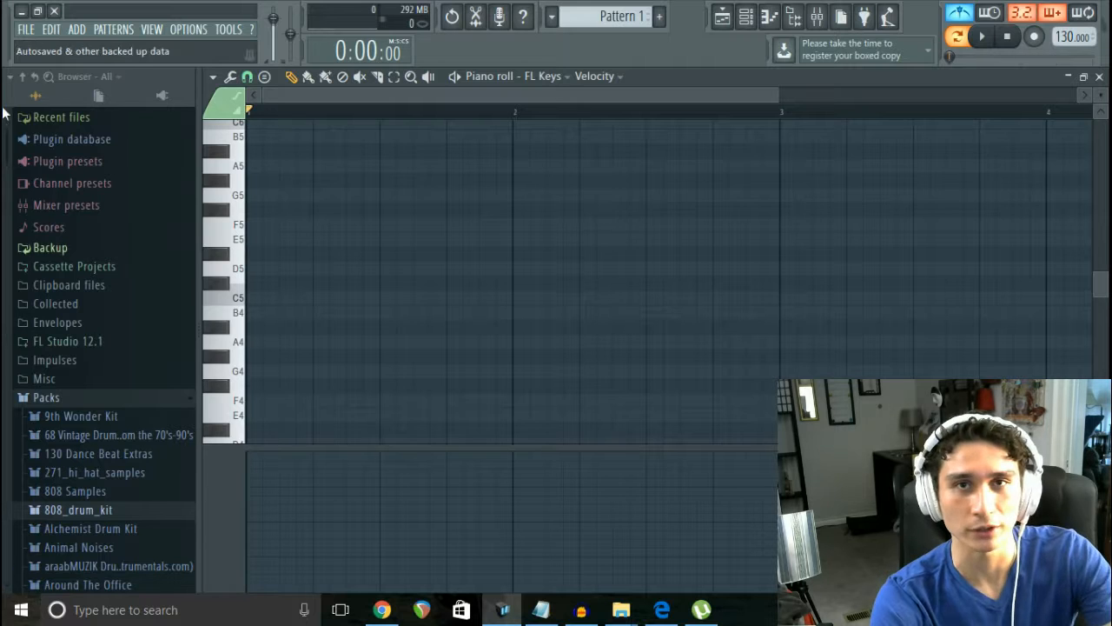
pyautogui.scroll(-1, 256, 338)
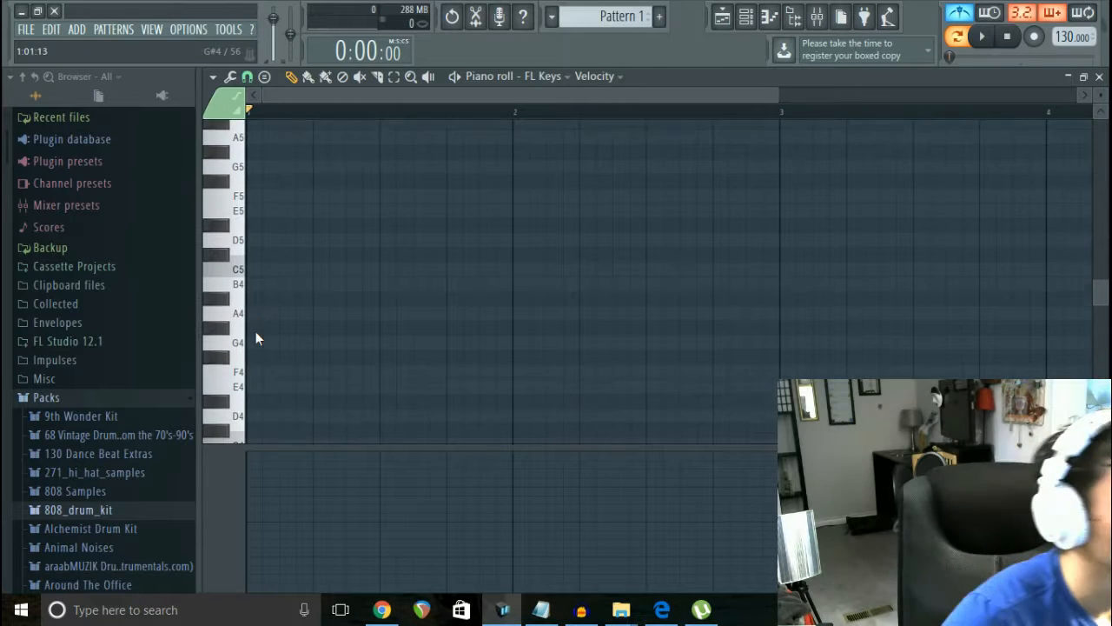
pyautogui.scroll(-1, 255, 338)
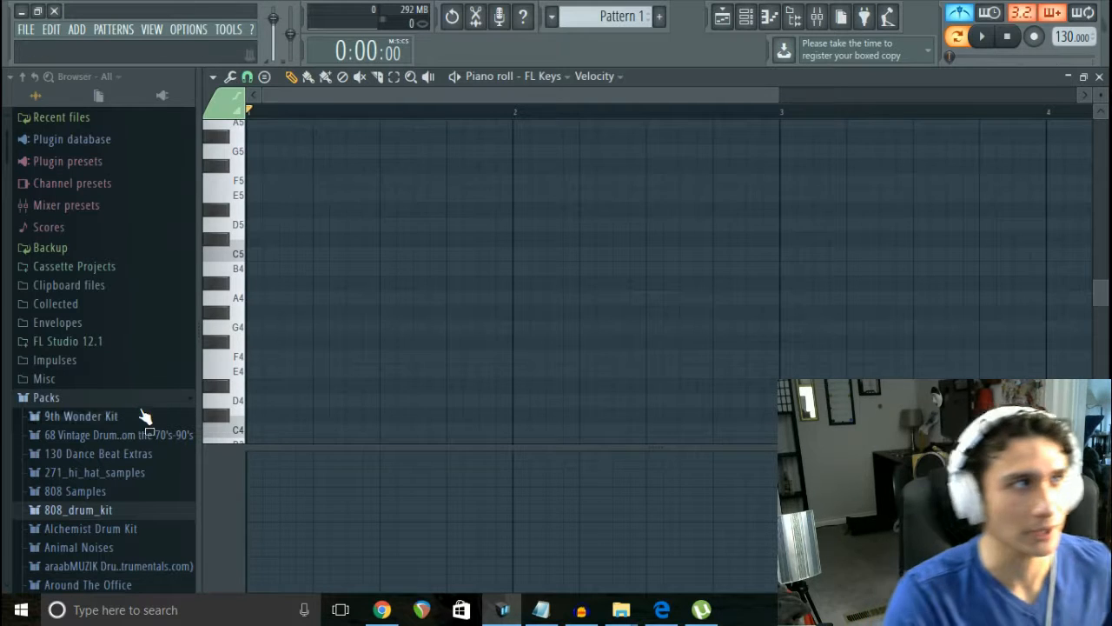
pyautogui.click(282, 300)
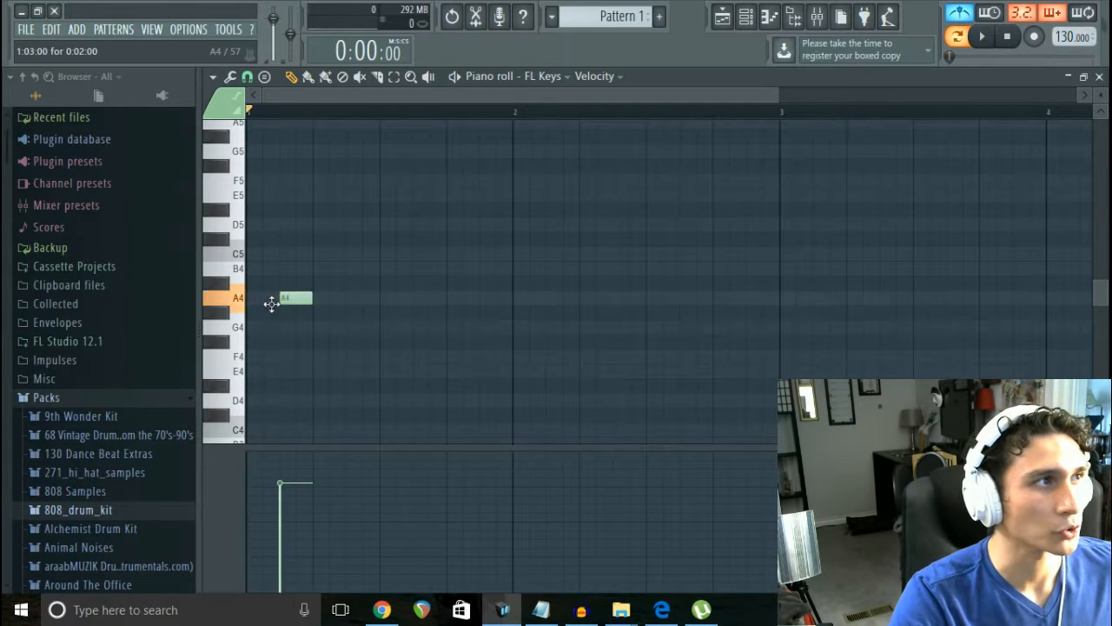
pyautogui.moveTo(272, 303); pyautogui.dragTo(238, 303)
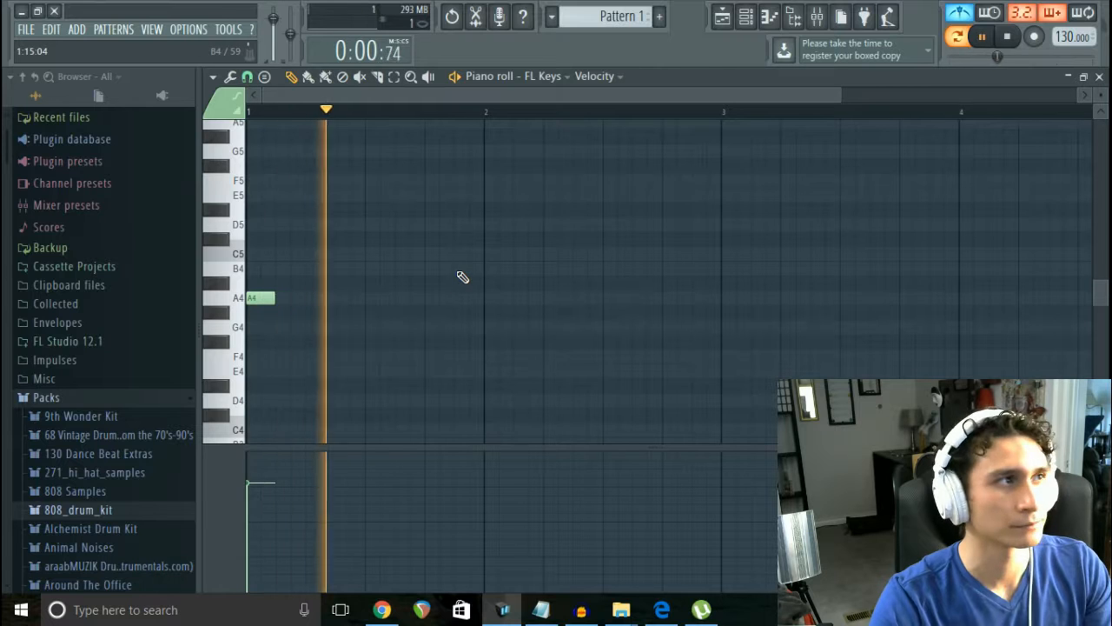
# Step: Add a G5 note just after the middle of bar 1 and an E5 note at the start of bar 2
pyautogui.scroll(3, 462, 276)
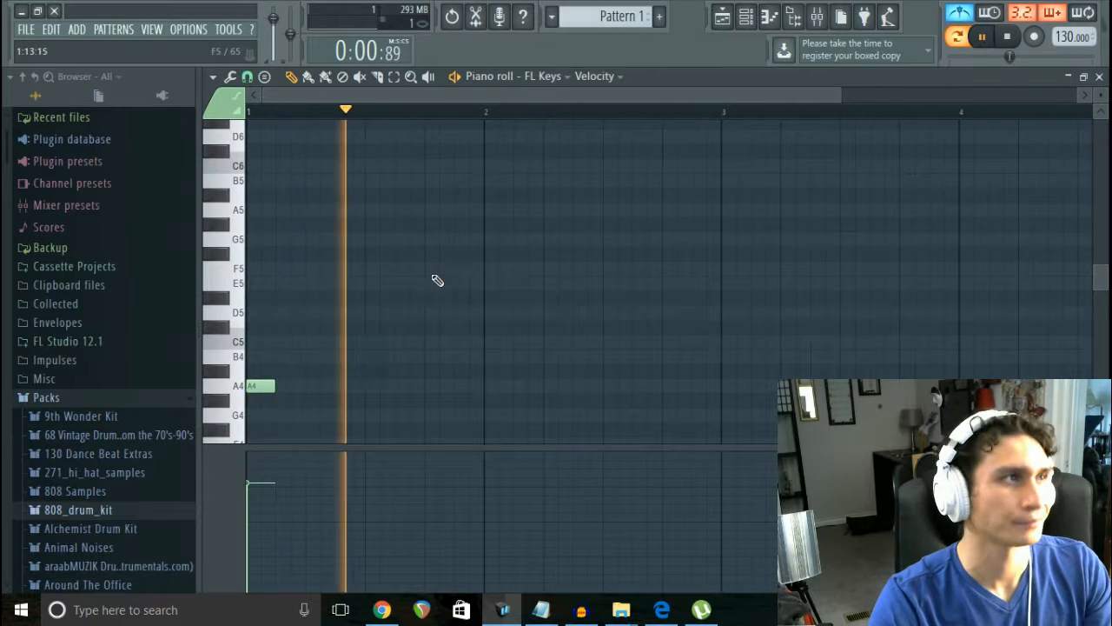
pyautogui.press('space')
pyautogui.click(400, 240)
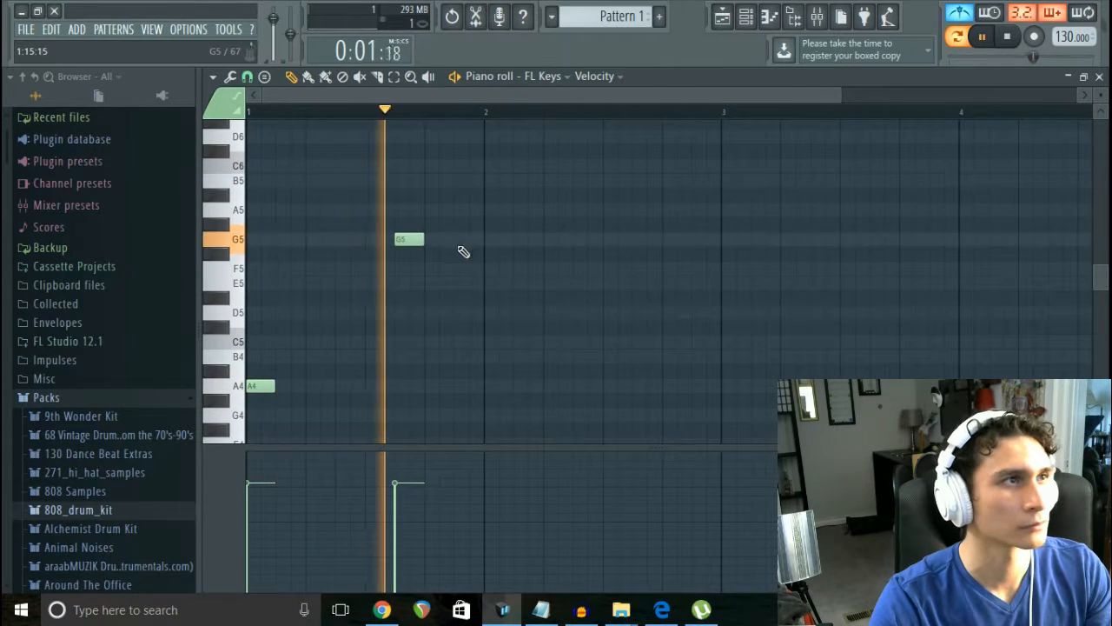
pyautogui.press('space')
pyautogui.click(492, 283)
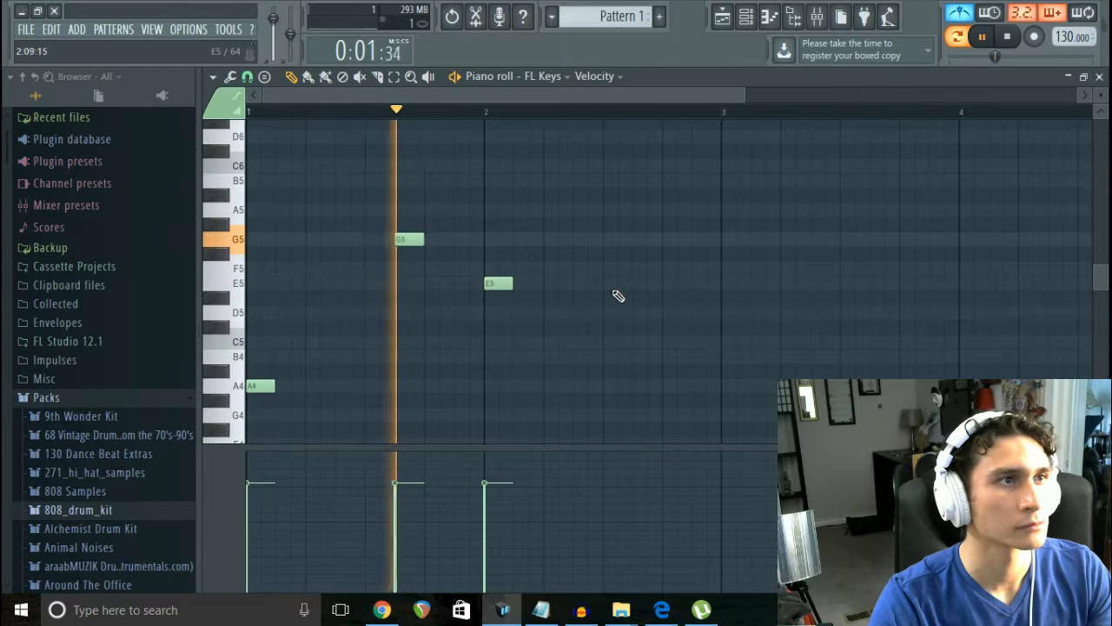
# Step: Add an E5 note near the middle of bar 2, end the bar with A4 and G5, and play the pattern
pyautogui.click(581, 298)
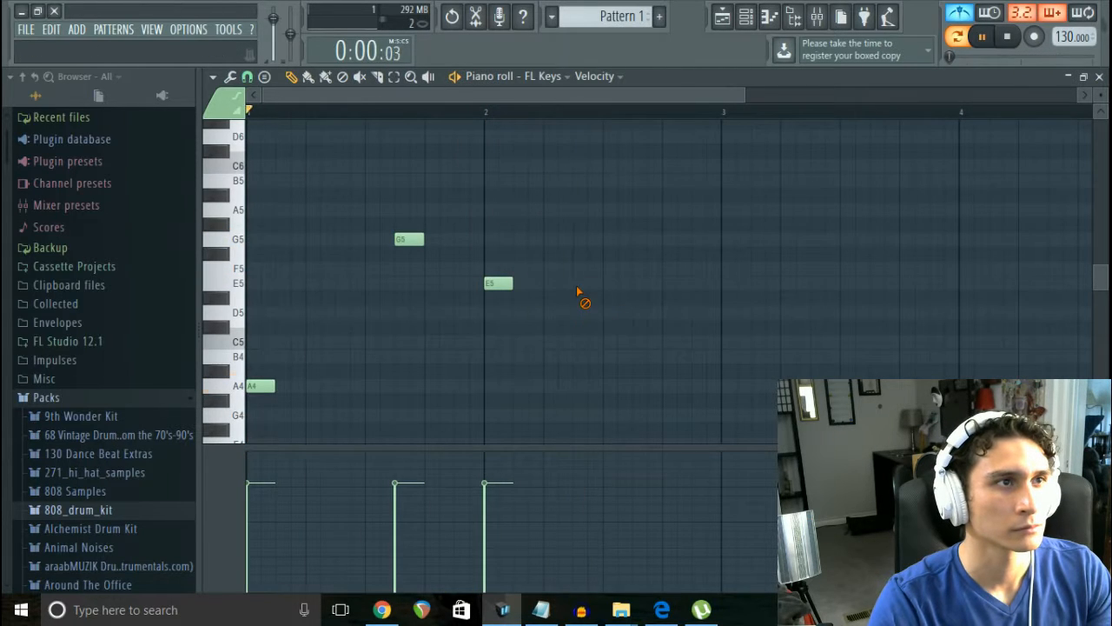
pyautogui.click(667, 388)
pyautogui.click(696, 252)
pyautogui.rightClick(693, 249)
pyautogui.press('space')
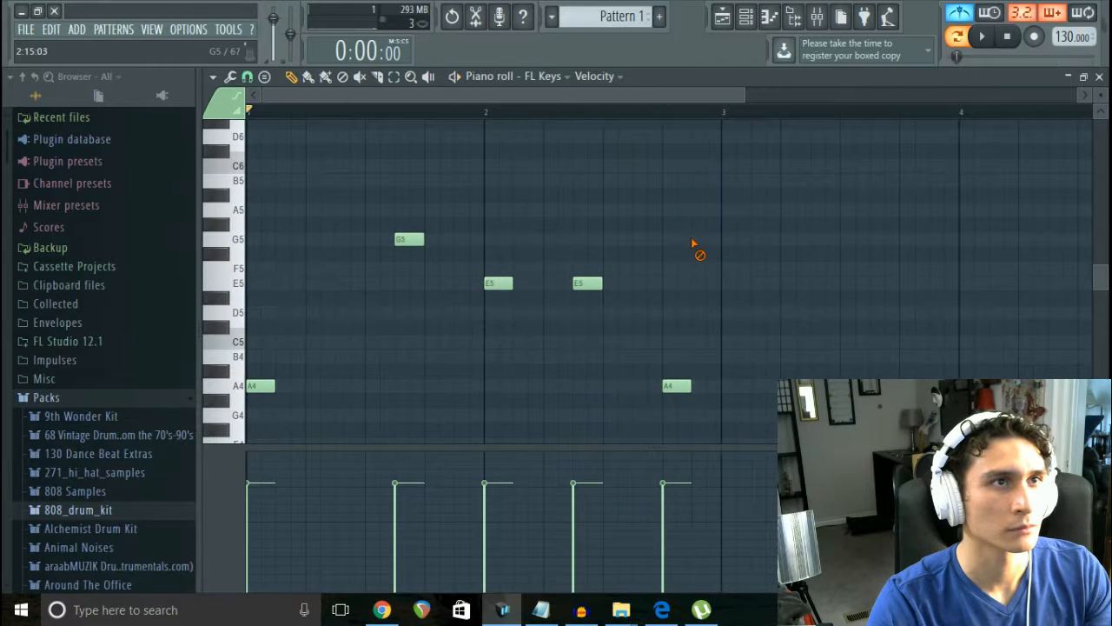
pyautogui.press('space')
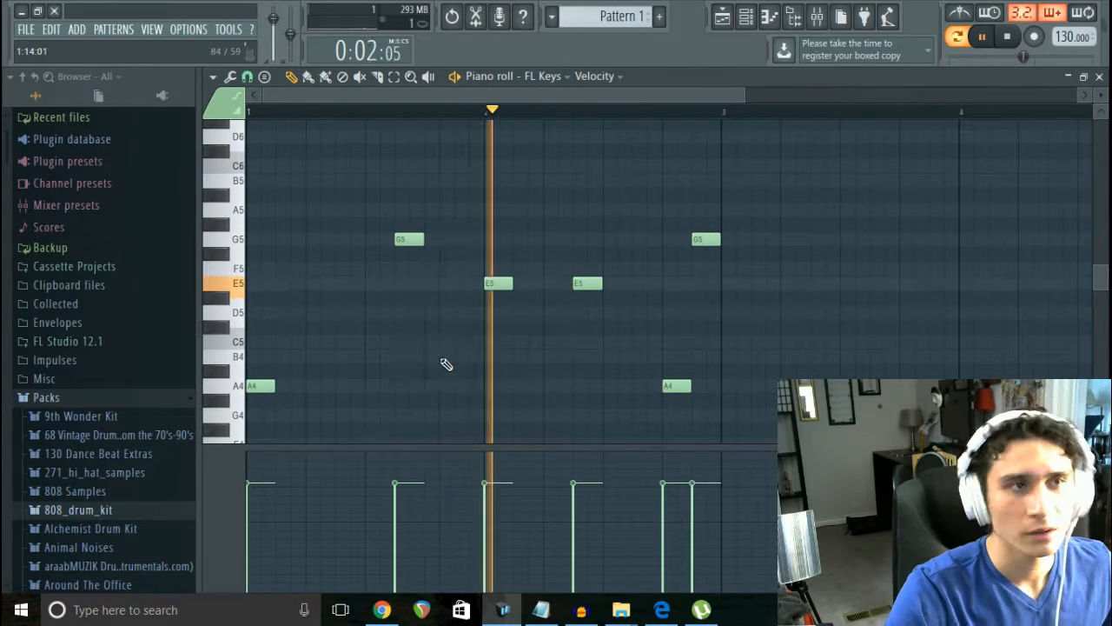
pyautogui.scroll(-4, 417, 360)
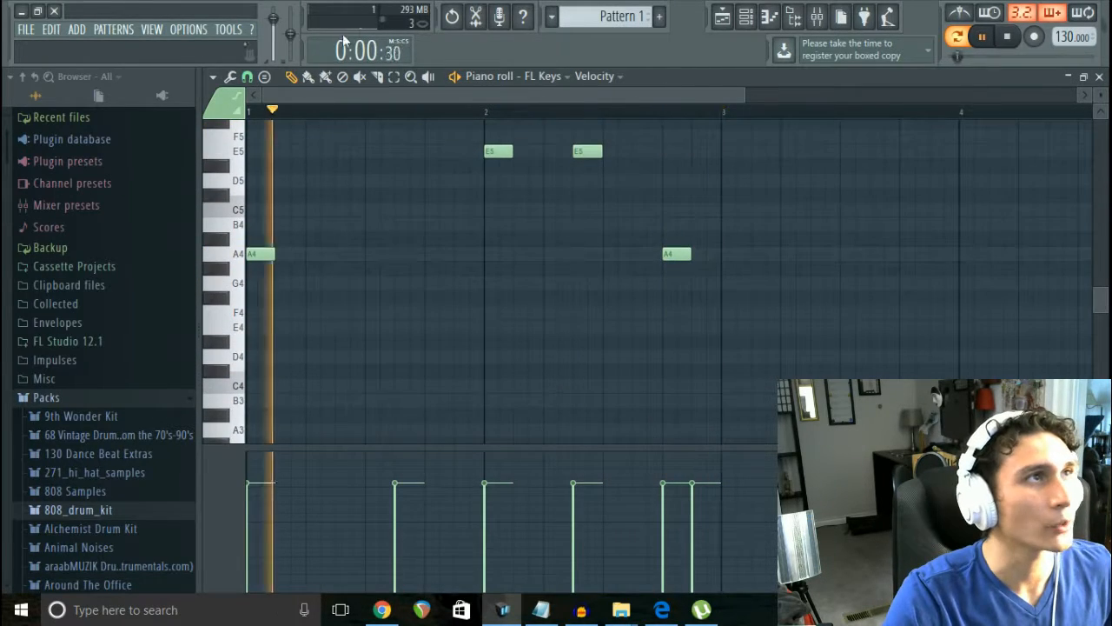
pyautogui.click(336, 299)
pyautogui.doubleClick(337, 300)
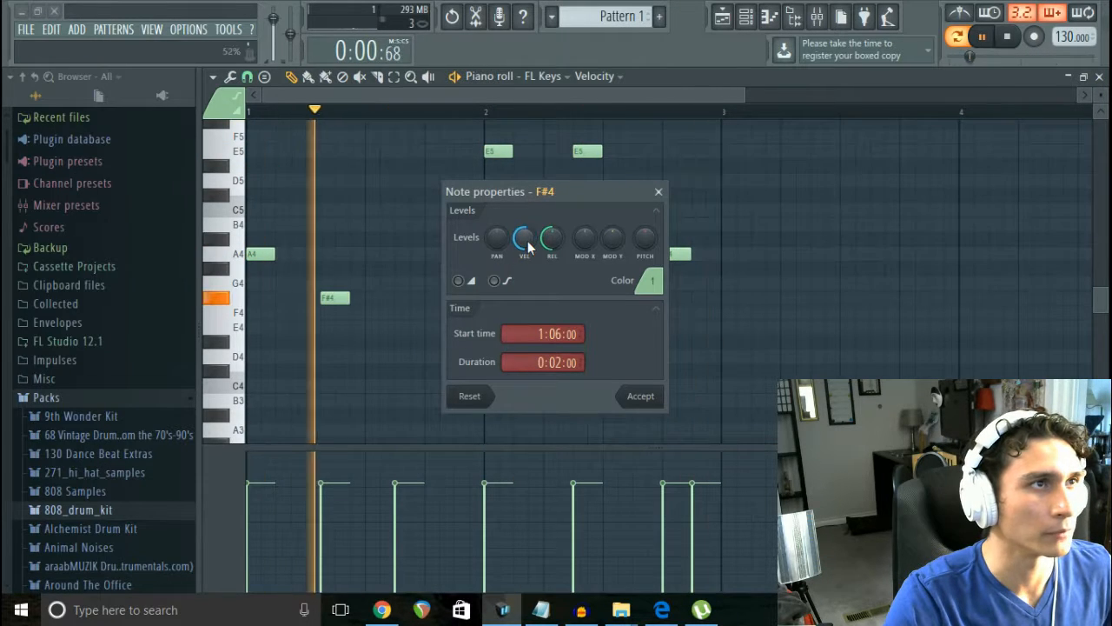
pyautogui.click(635, 397)
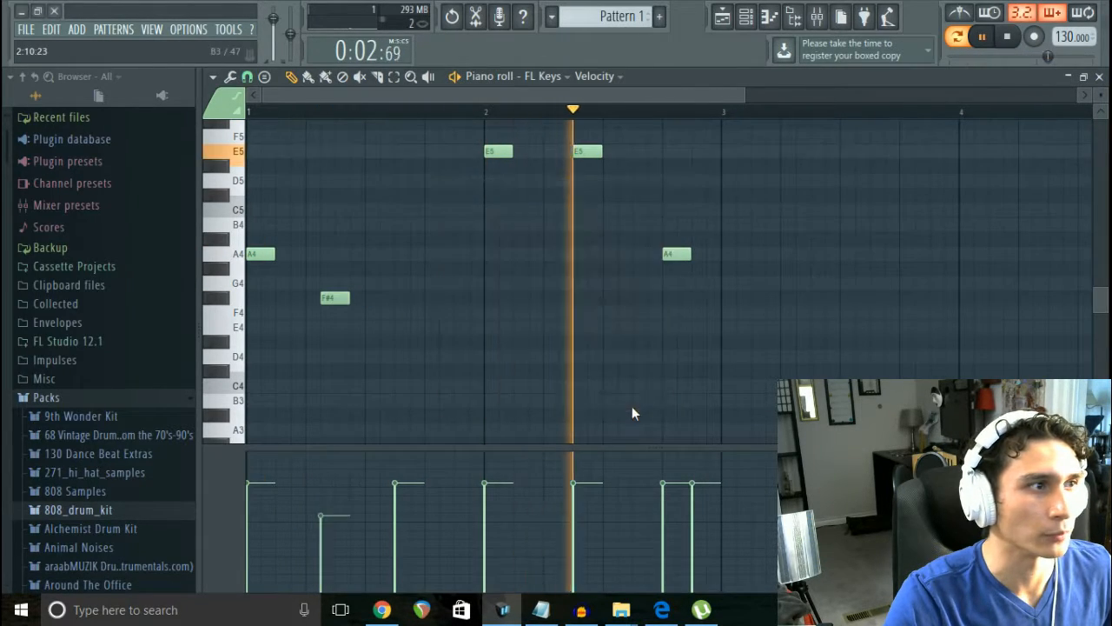
pyautogui.rightClick(336, 299)
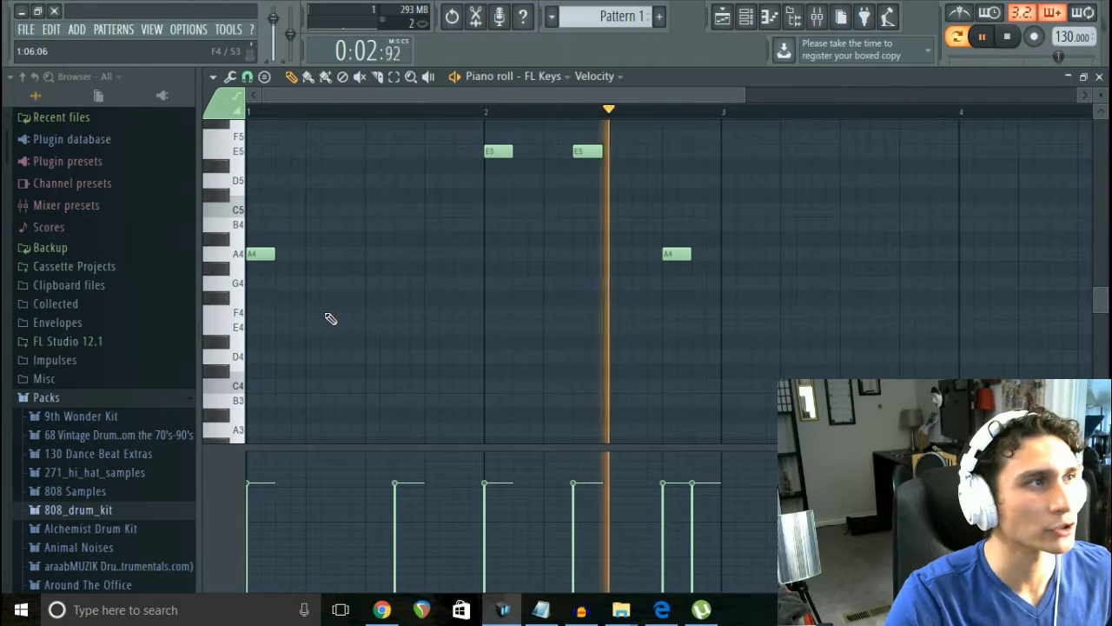
pyautogui.click(323, 357)
pyautogui.rightClick(330, 361)
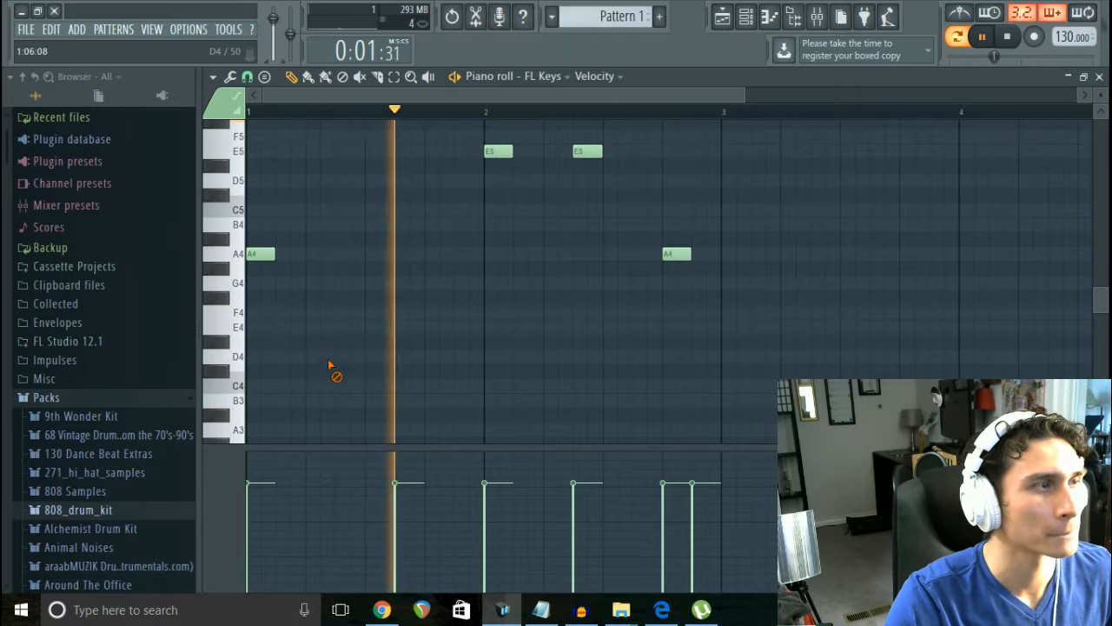
# Step: Add a D4 note with reduced velocity in bar 1 and position it directly before the G5 note
pyautogui.click(339, 356)
pyautogui.doubleClick(348, 357)
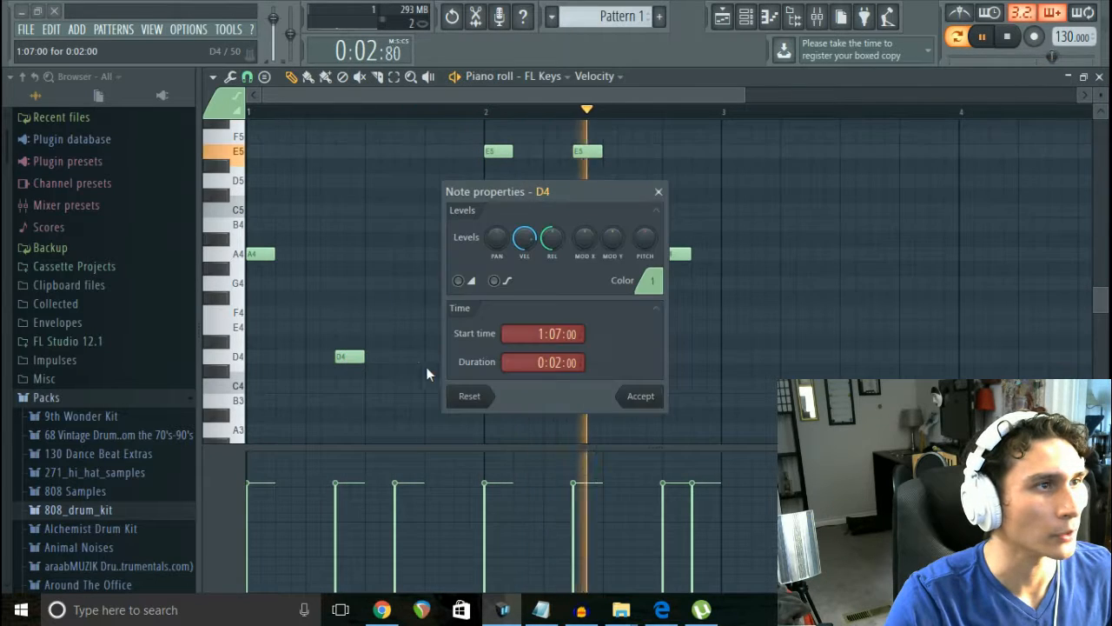
pyautogui.click(650, 397)
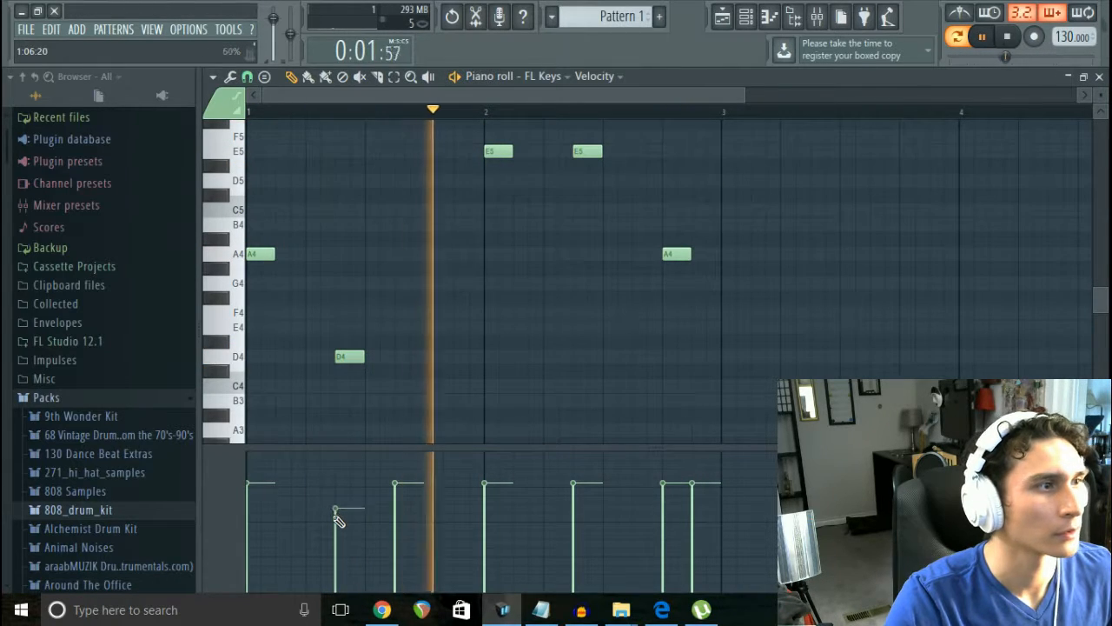
pyautogui.moveTo(336, 517); pyautogui.dragTo(337, 519)
pyautogui.click(353, 372)
pyautogui.rightClick(352, 371)
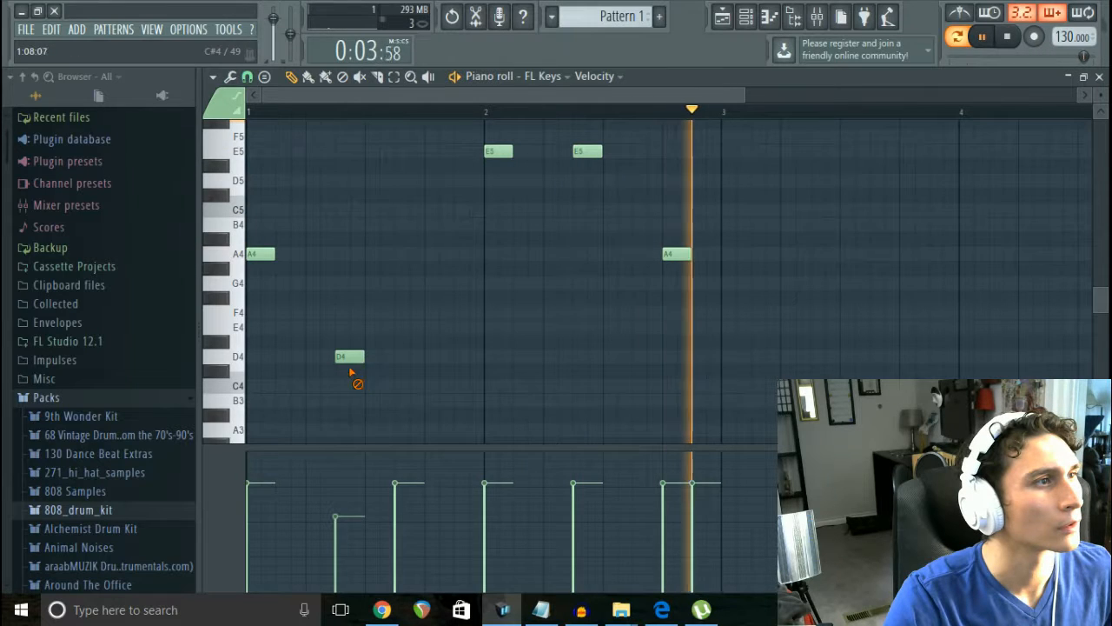
pyautogui.moveTo(349, 356); pyautogui.dragTo(379, 358)
# Step: Add quieter D4, C4 and D4 notes directly before the first E5, the second E5 and the last A4
pyautogui.click(480, 356)
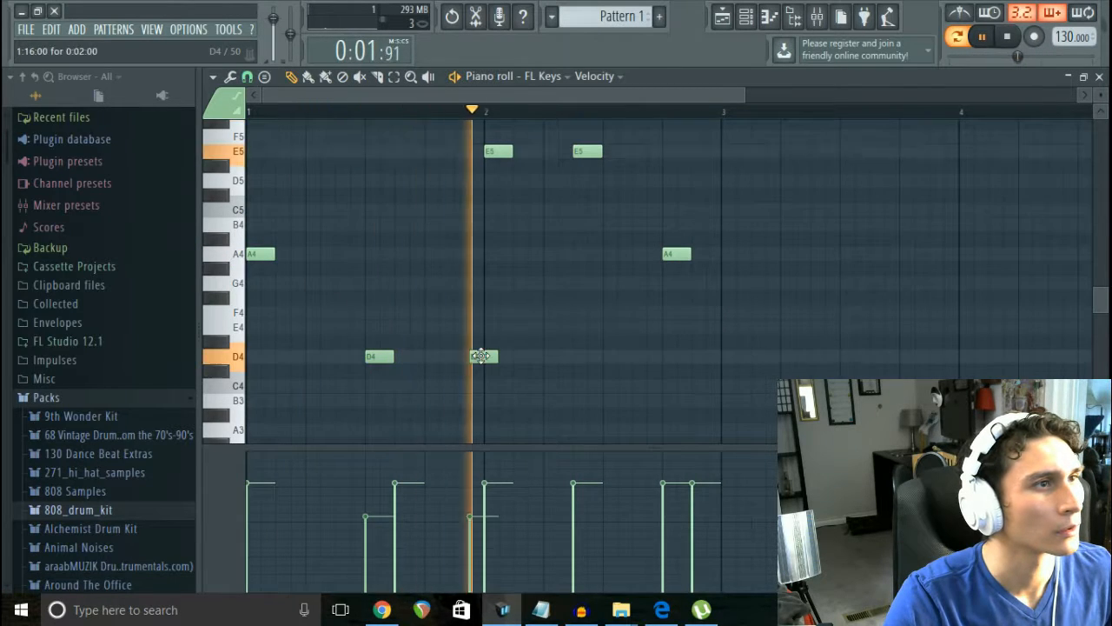
pyautogui.moveTo(480, 356); pyautogui.dragTo(466, 357)
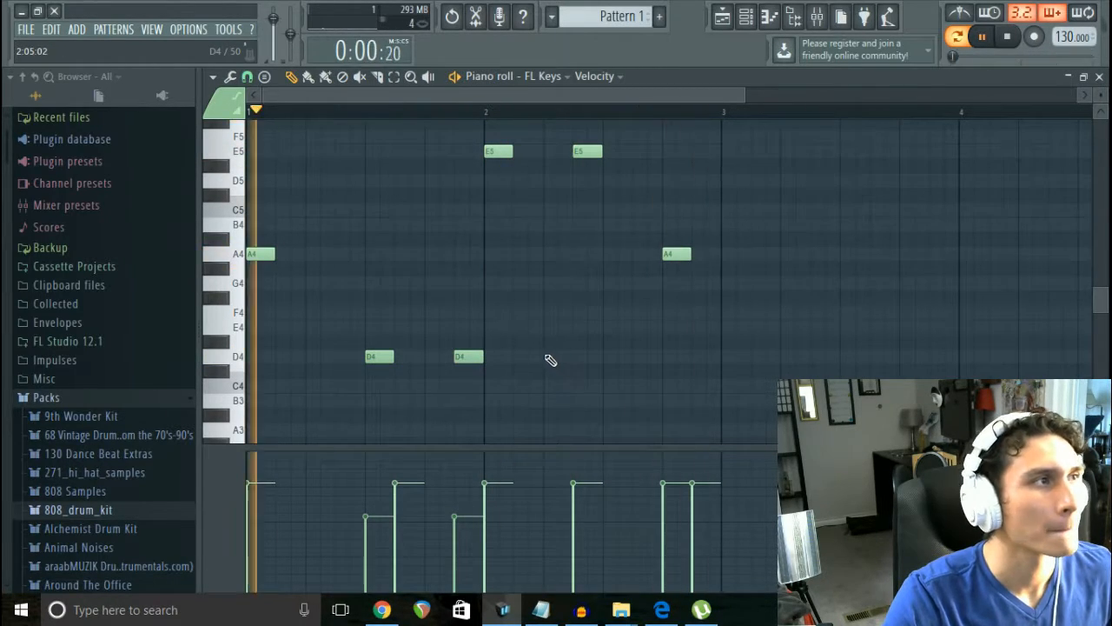
pyautogui.click(552, 387)
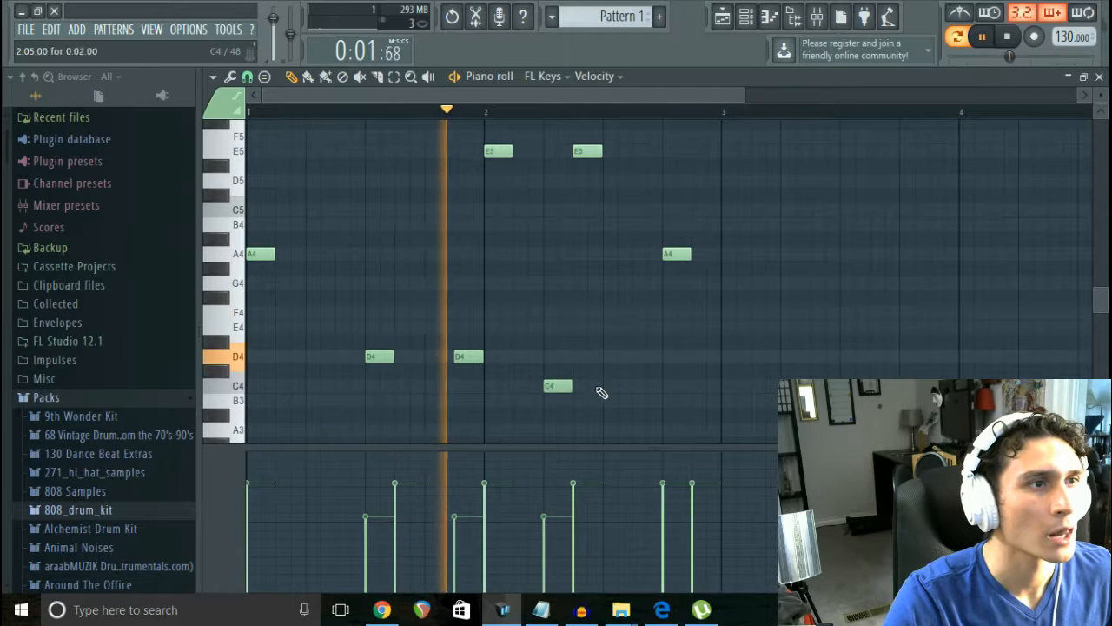
pyautogui.click(632, 356)
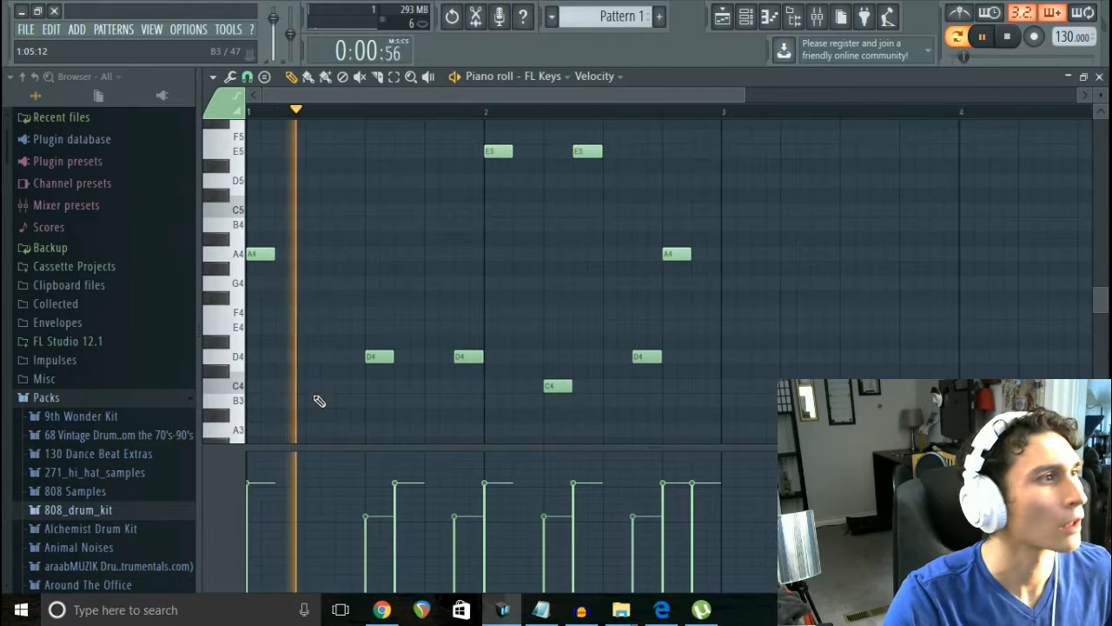
pyautogui.scroll(2, 352, 365)
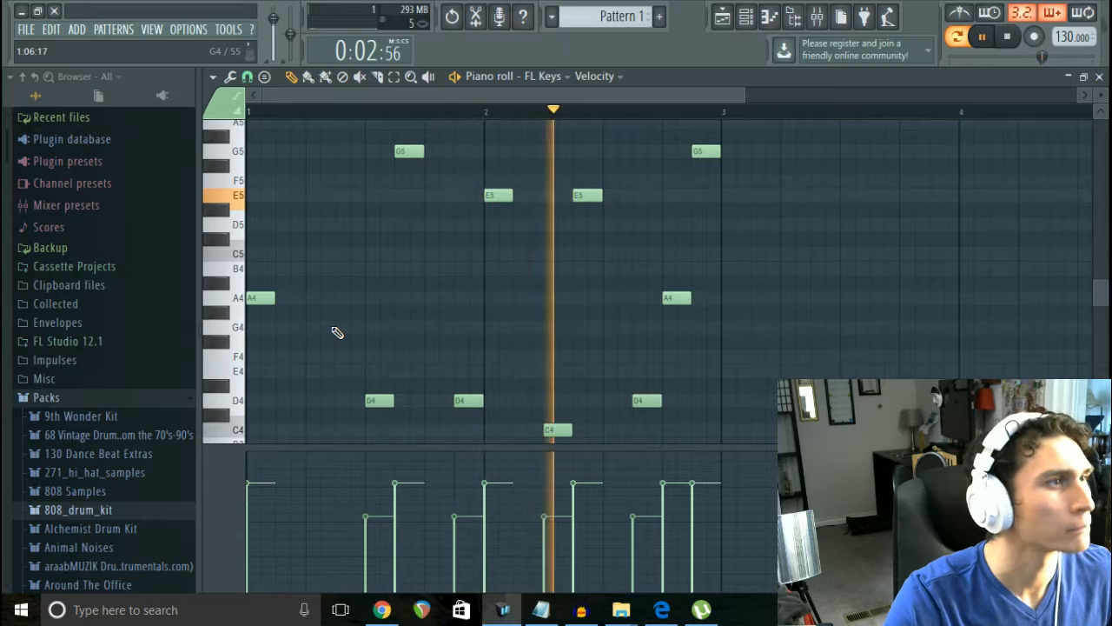
pyautogui.click(339, 328)
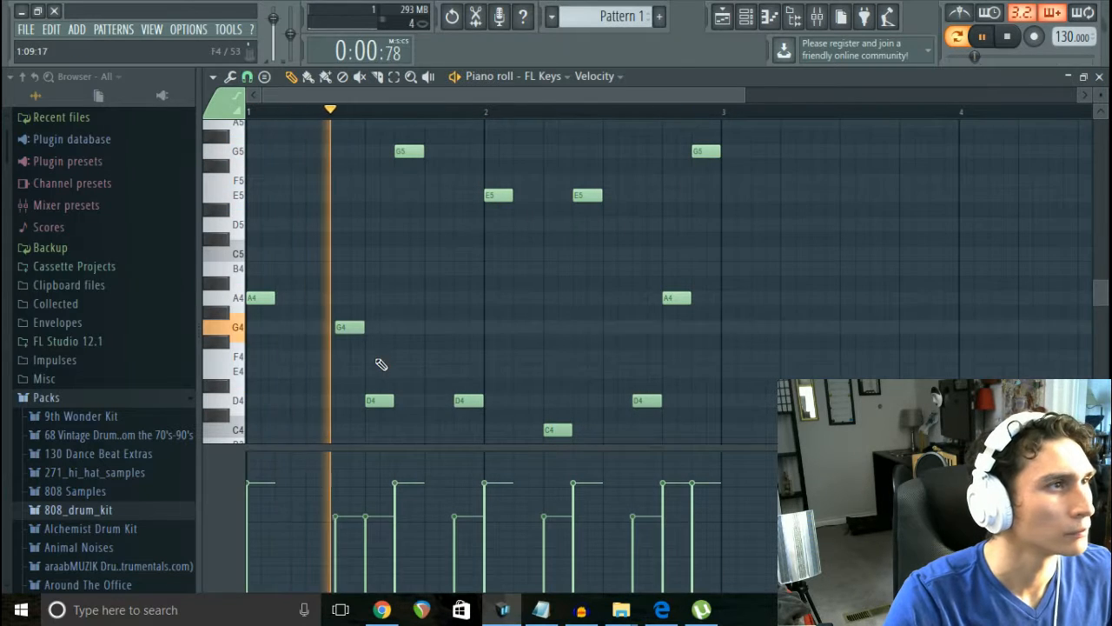
pyautogui.rightClick(346, 329)
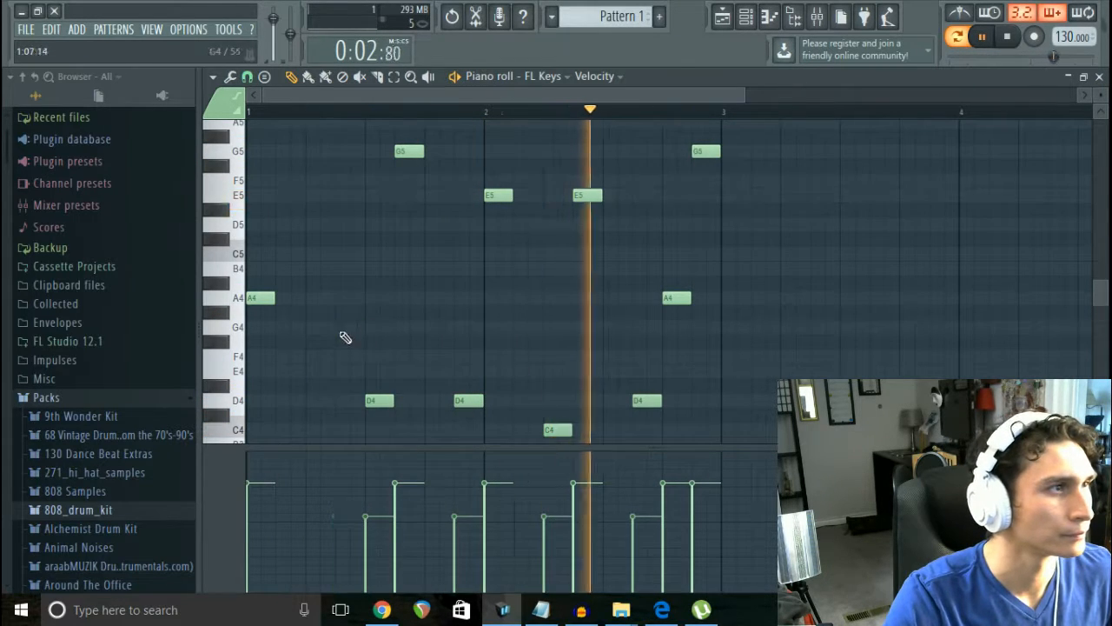
pyautogui.click(337, 369)
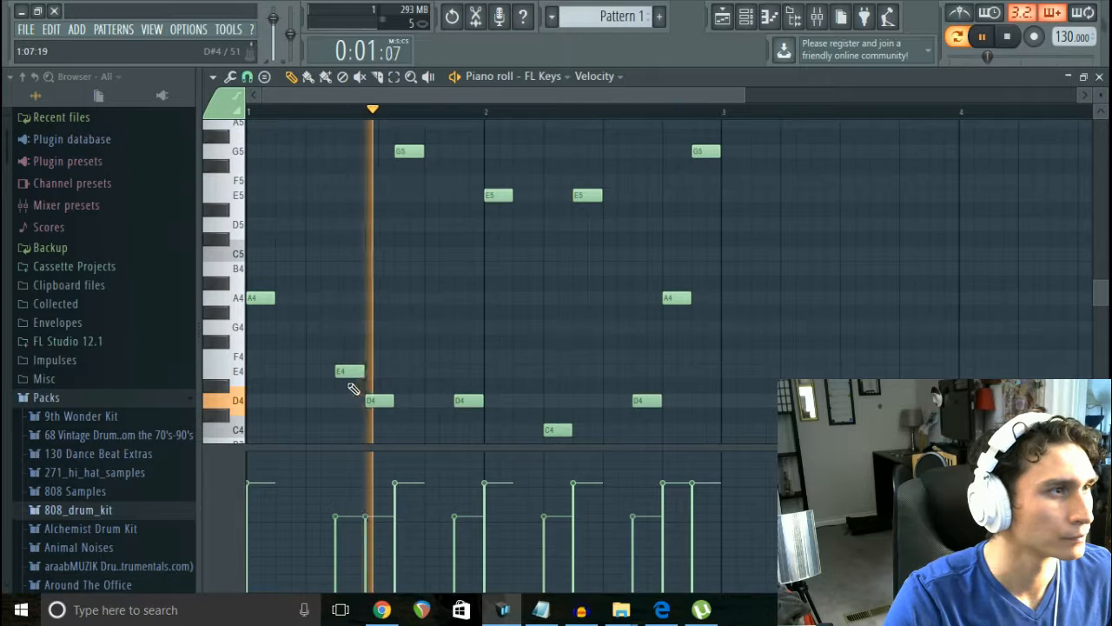
pyautogui.rightClick(344, 372)
# Step: Change the E4 note in bar 1 to F4 and add a much quieter F4 directly after the bar's G5
pyautogui.click(340, 357)
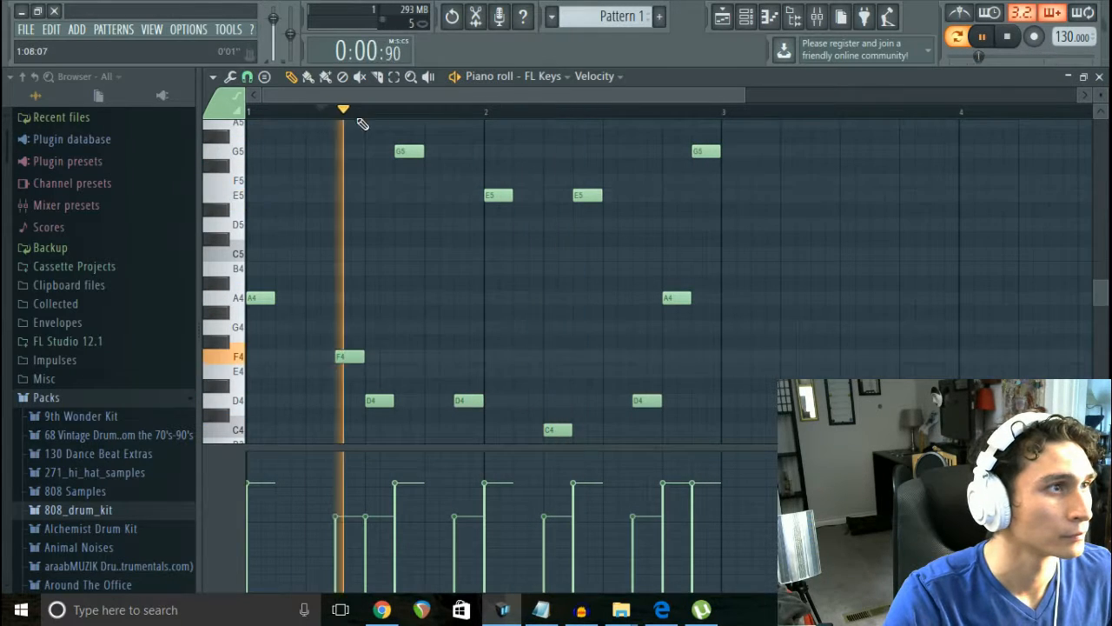
pyautogui.click(431, 356)
pyautogui.doubleClick(436, 357)
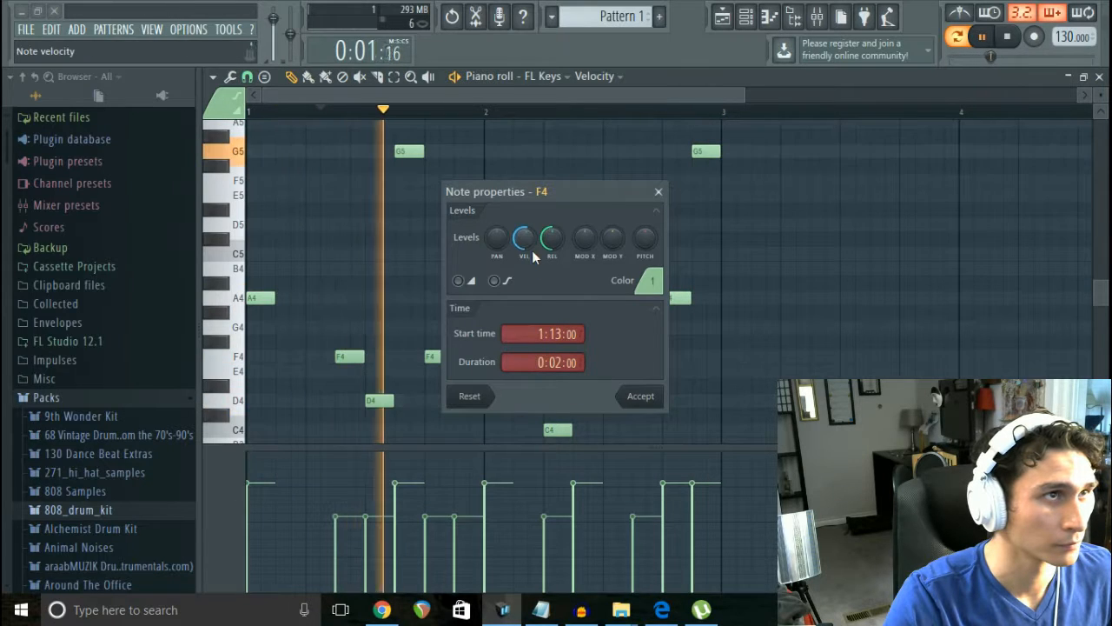
pyautogui.moveTo(516, 241); pyautogui.dragTo(516, 242)
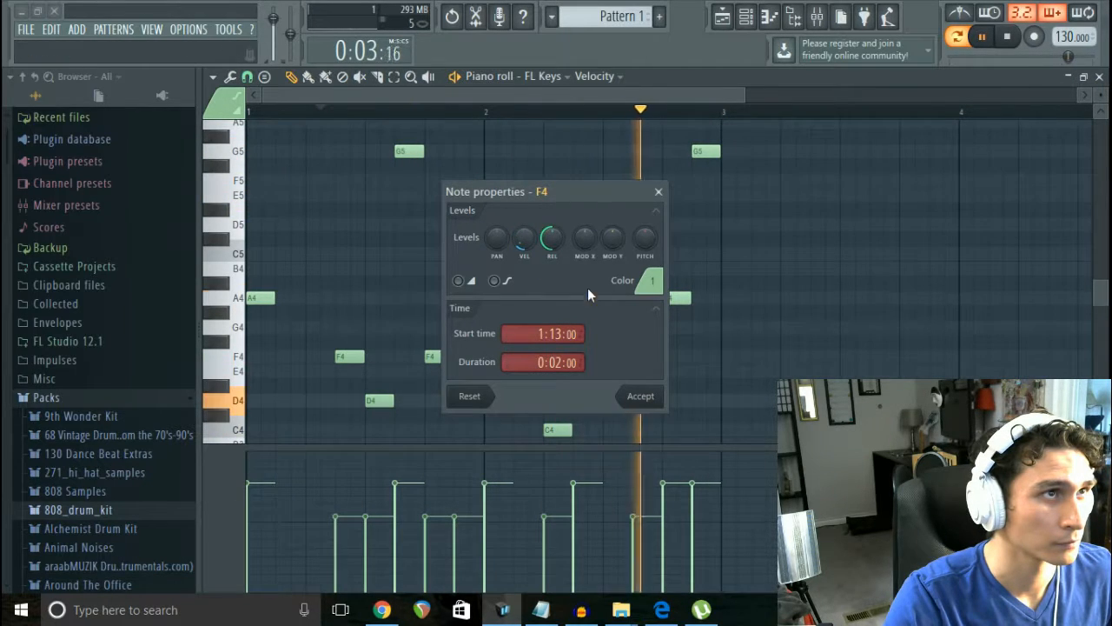
pyautogui.click(620, 396)
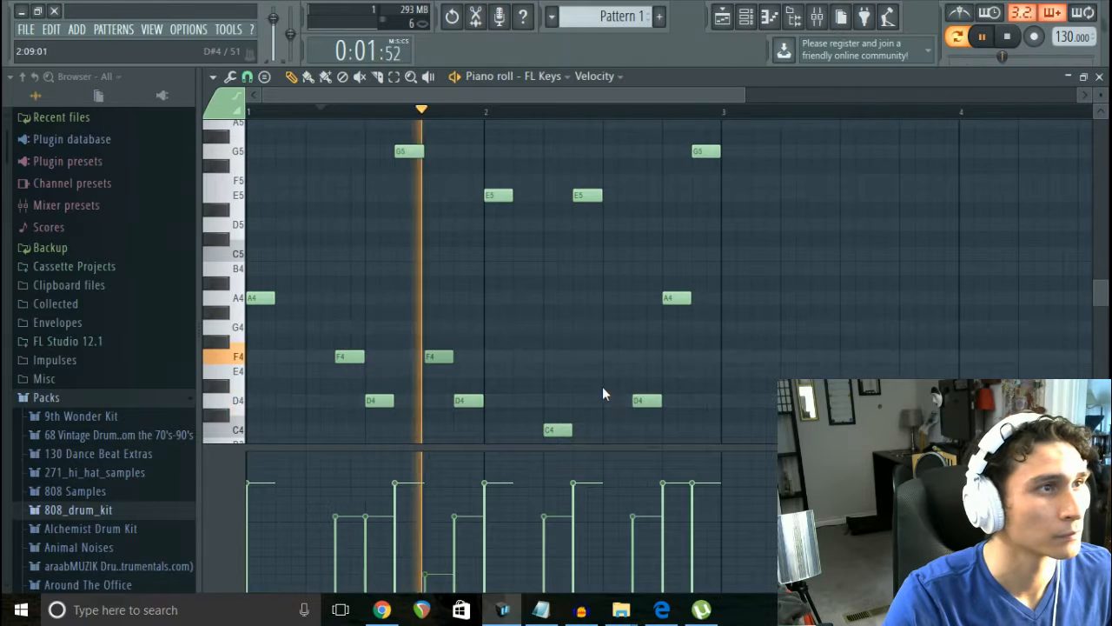
# Step: Add an E6 note on the second beat of bar 1 and lower its velocity slightly
pyautogui.scroll(2, 209, 337)
pyautogui.scroll(1, 263, 315)
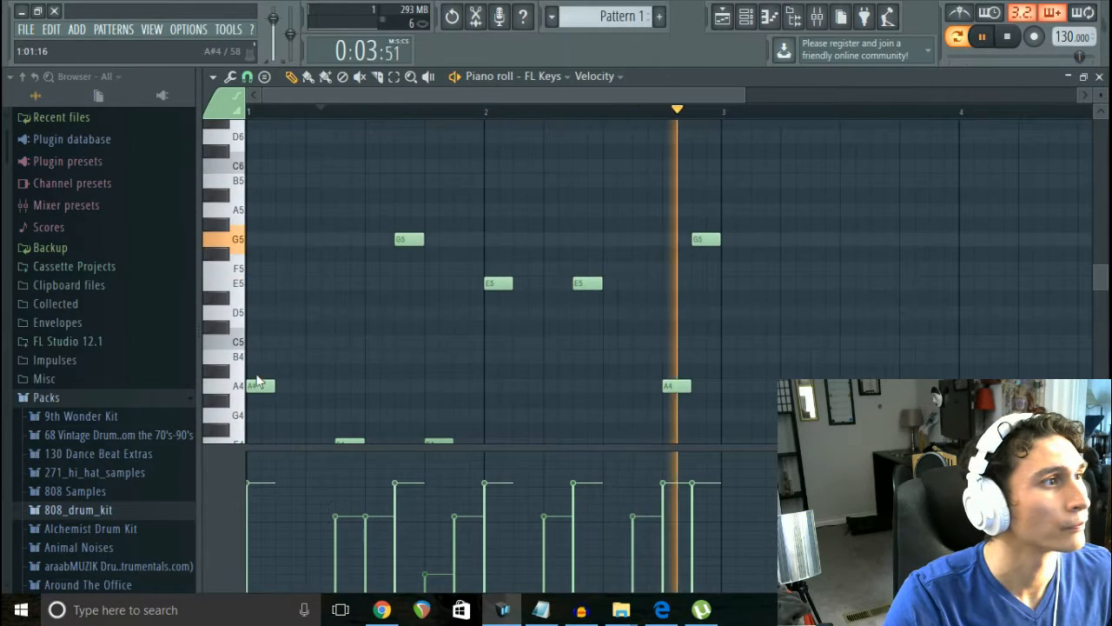
pyautogui.scroll(3, 302, 368)
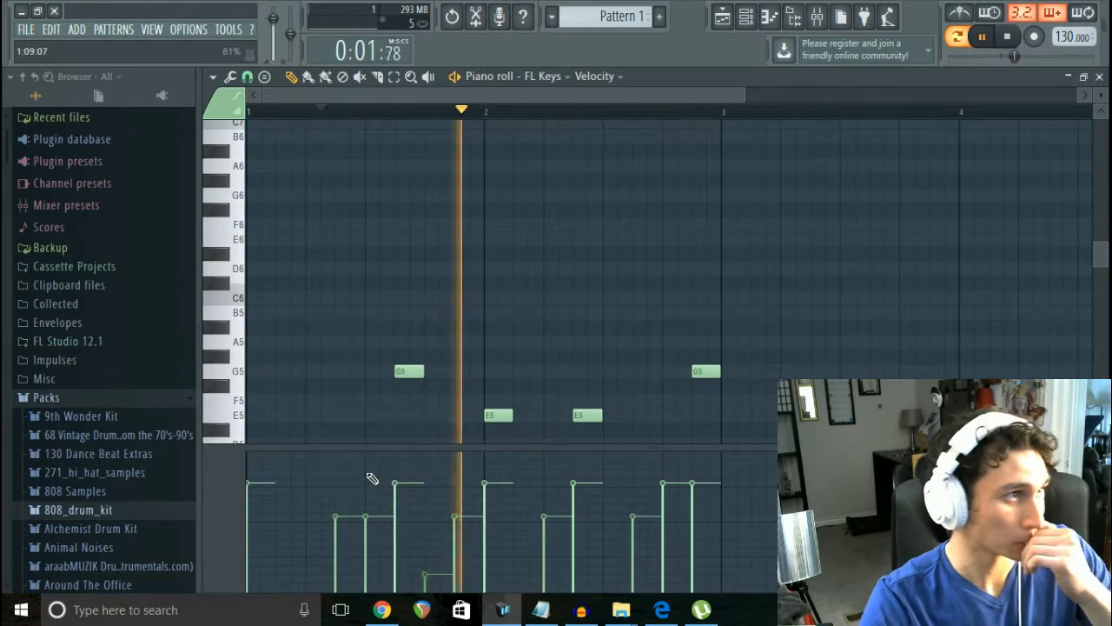
pyautogui.scroll(1, 313, 357)
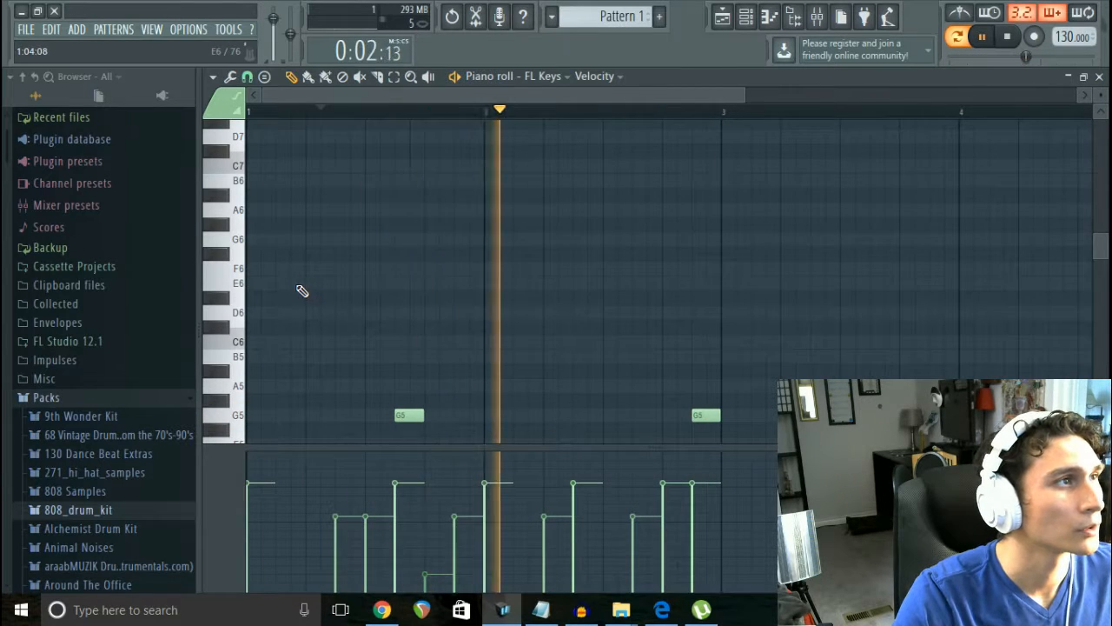
pyautogui.click(299, 271)
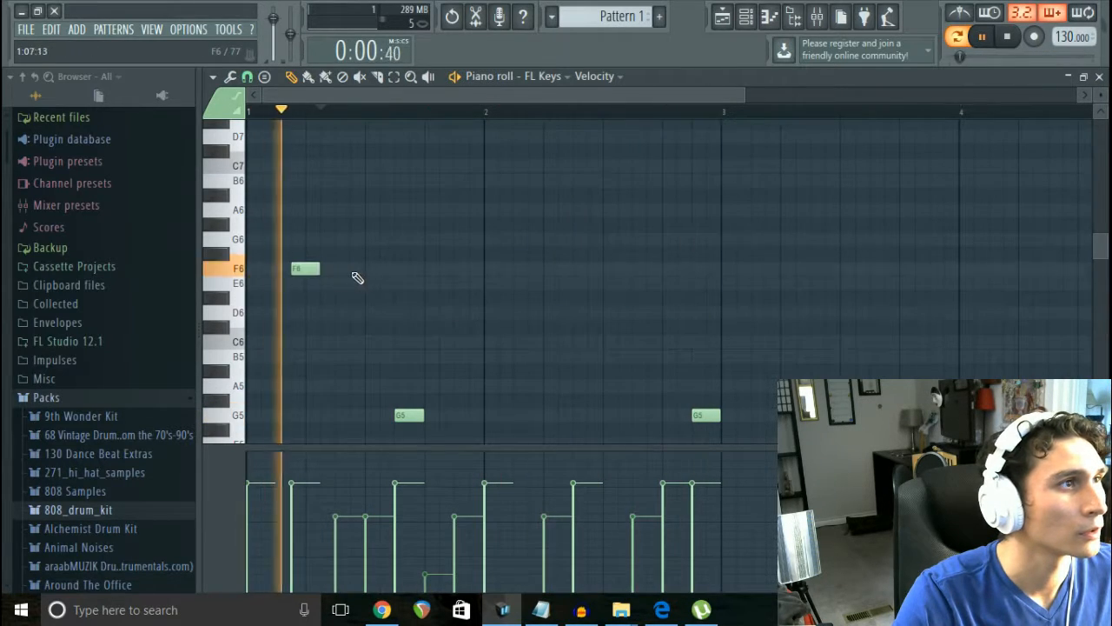
pyautogui.moveTo(303, 272); pyautogui.dragTo(319, 286)
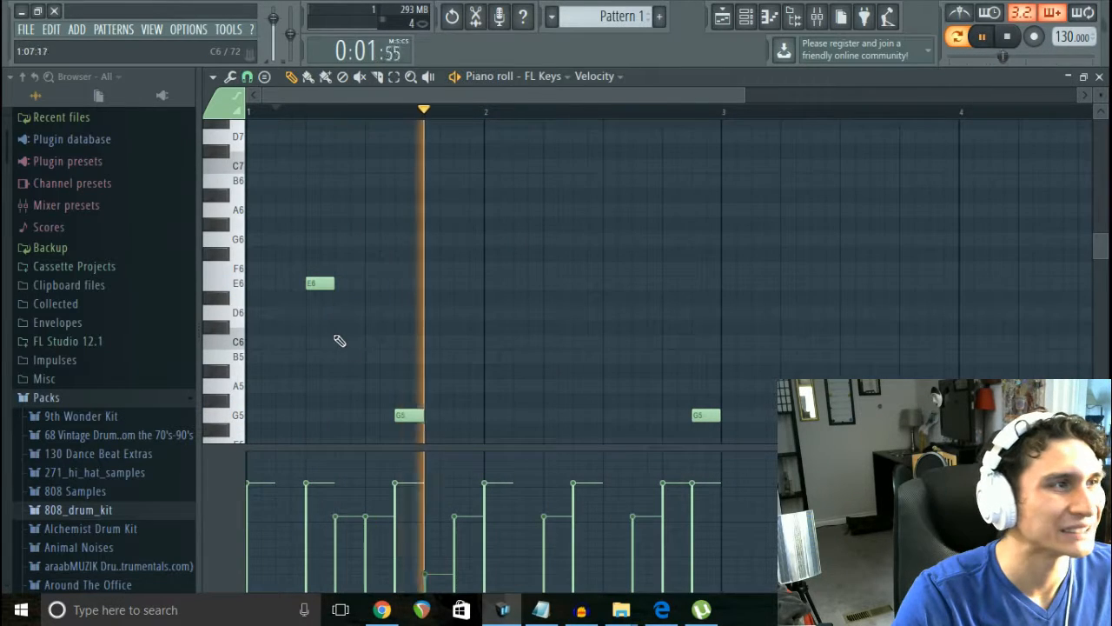
pyautogui.click(306, 504)
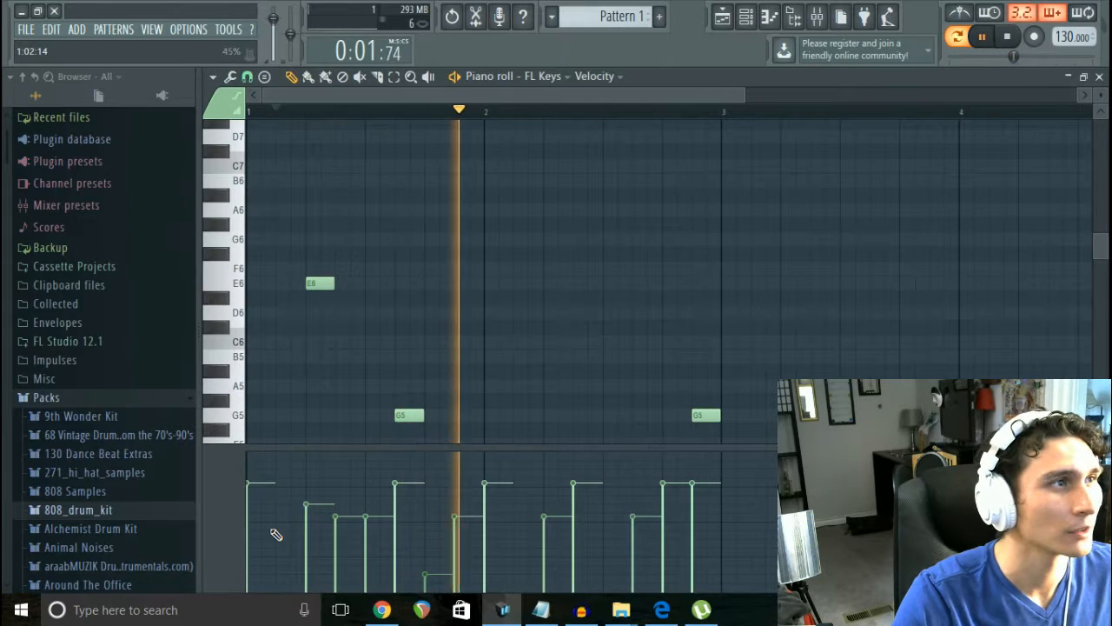
# Step: Add a C6 note in bar 1 and position it directly above the G5 so both start together
pyautogui.scroll(-1, 425, 298)
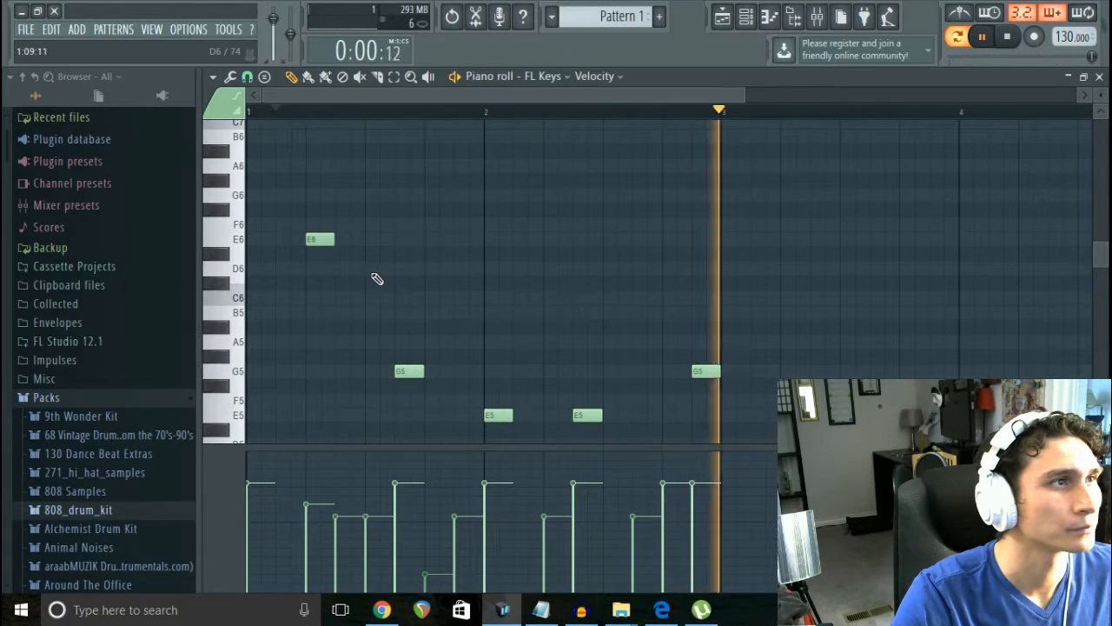
pyautogui.click(428, 297)
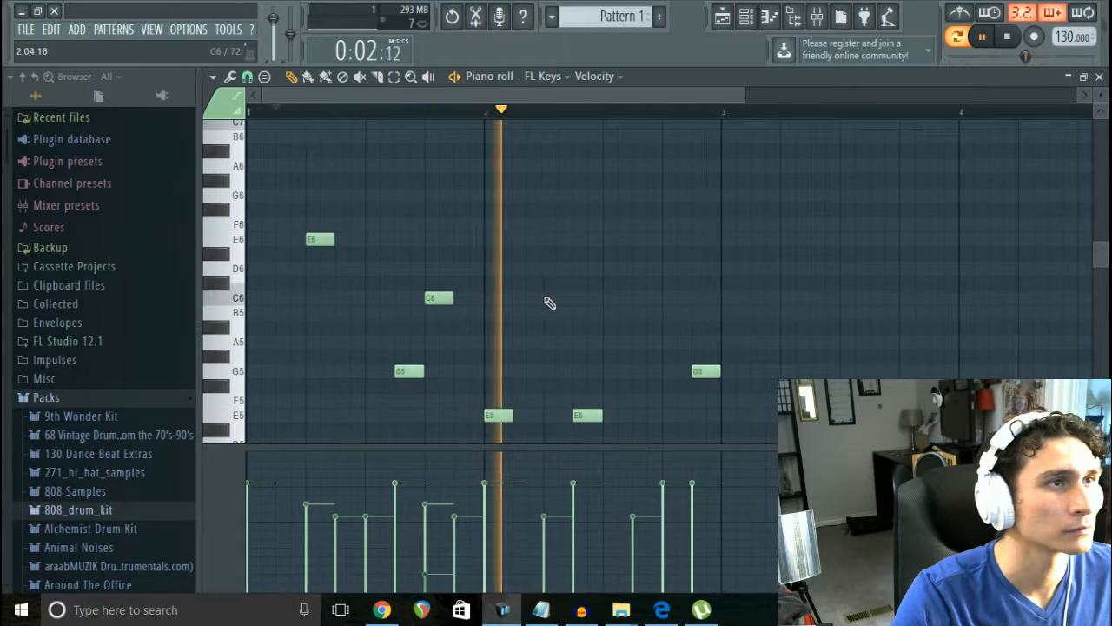
pyautogui.moveTo(429, 298); pyautogui.dragTo(369, 300)
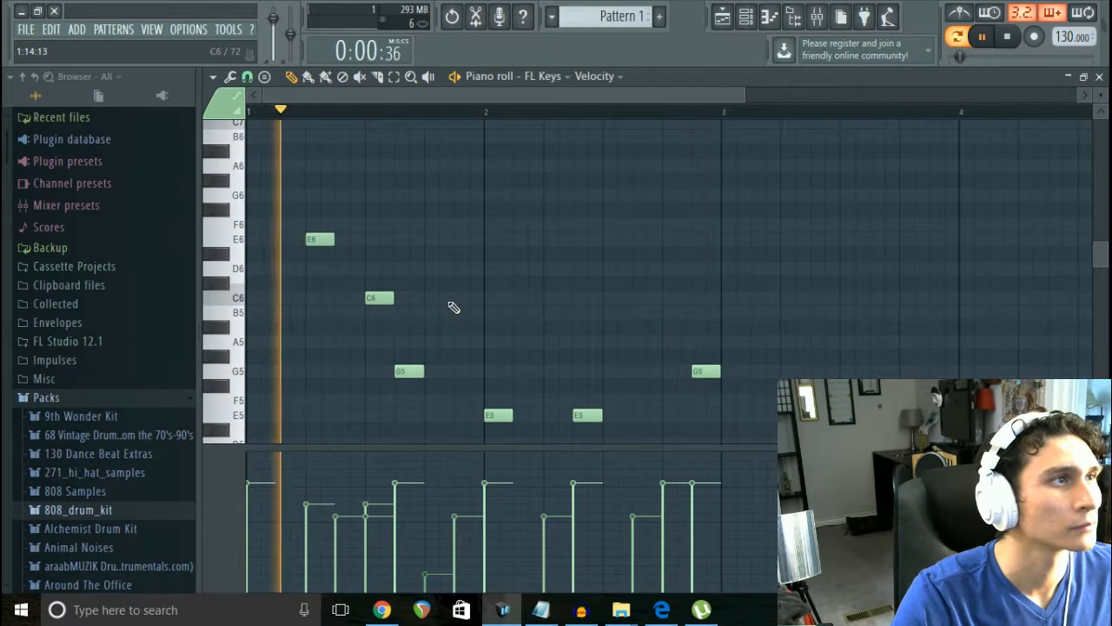
pyautogui.rightClick(387, 301)
pyautogui.click(402, 300)
pyautogui.scroll(1, 423, 314)
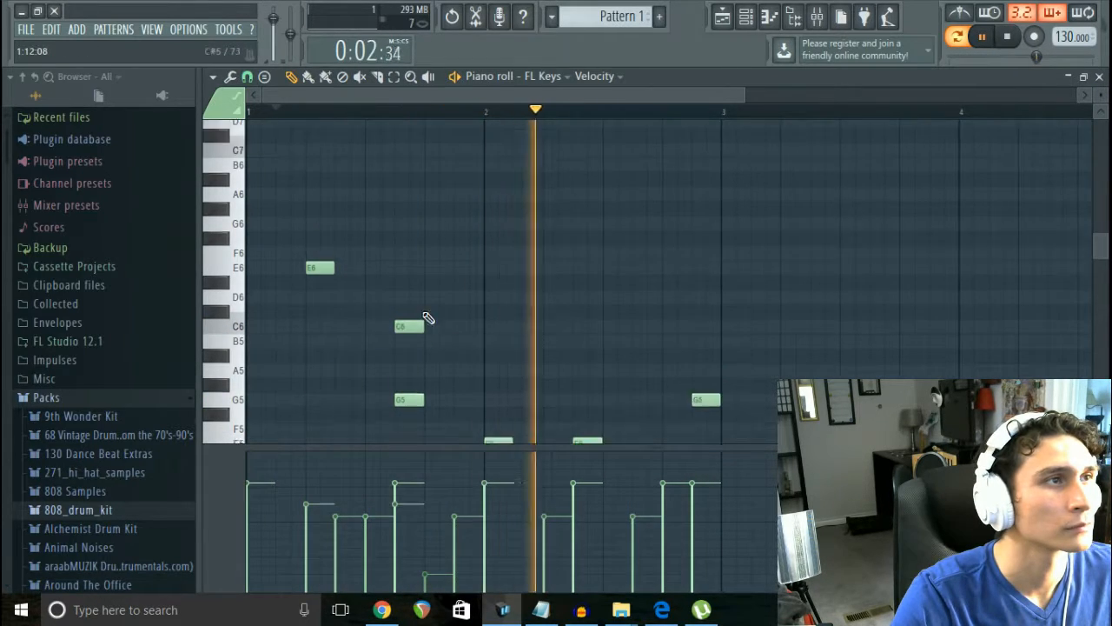
# Step: Add an A6 note at the end of bar 1, directly before the first E5
pyautogui.scroll(1, 460, 339)
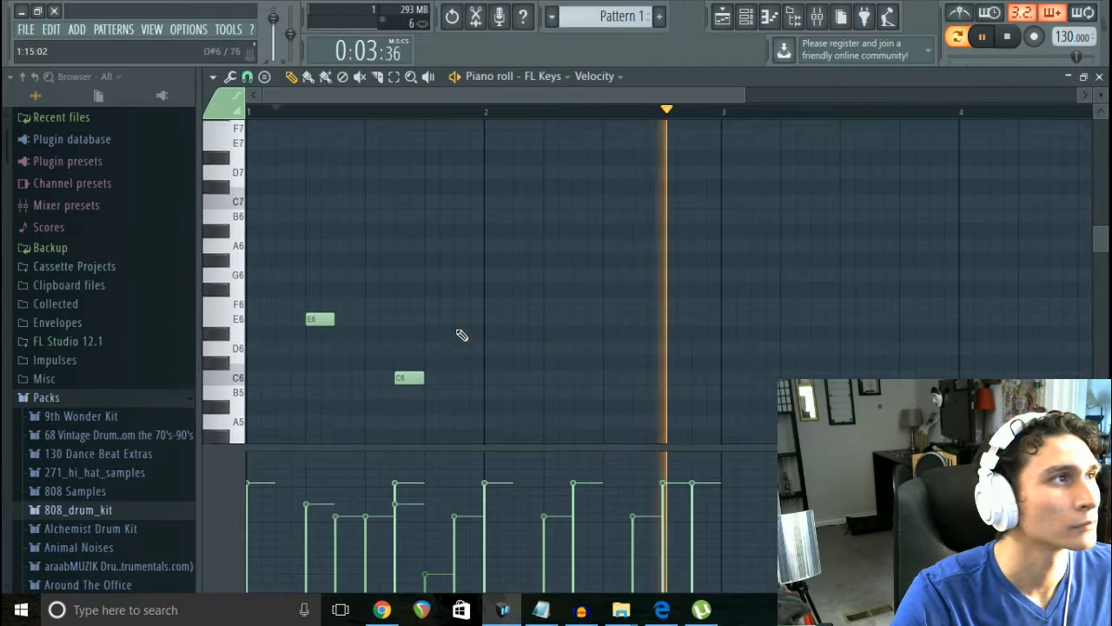
pyautogui.click(459, 254)
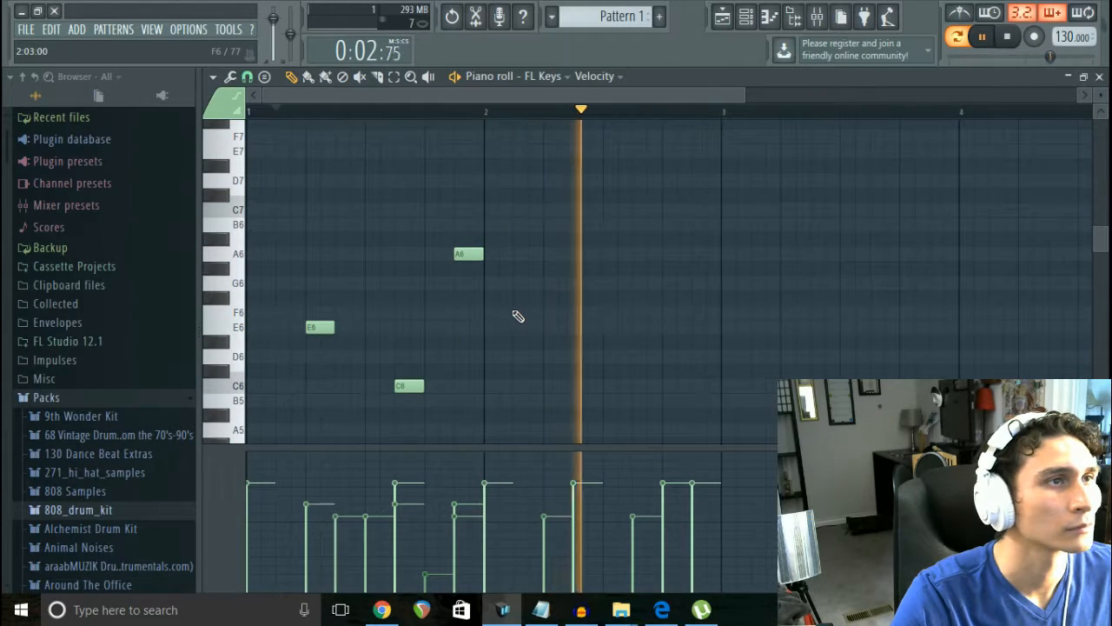
pyautogui.scroll(-1, 517, 323)
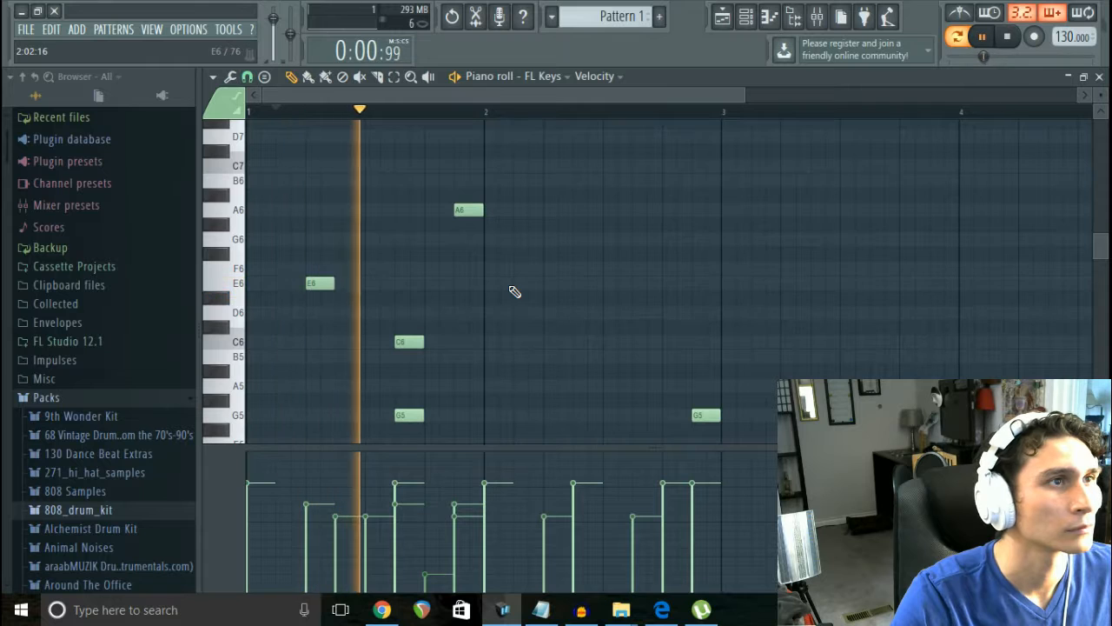
pyautogui.click(520, 268)
pyautogui.rightClick(514, 272)
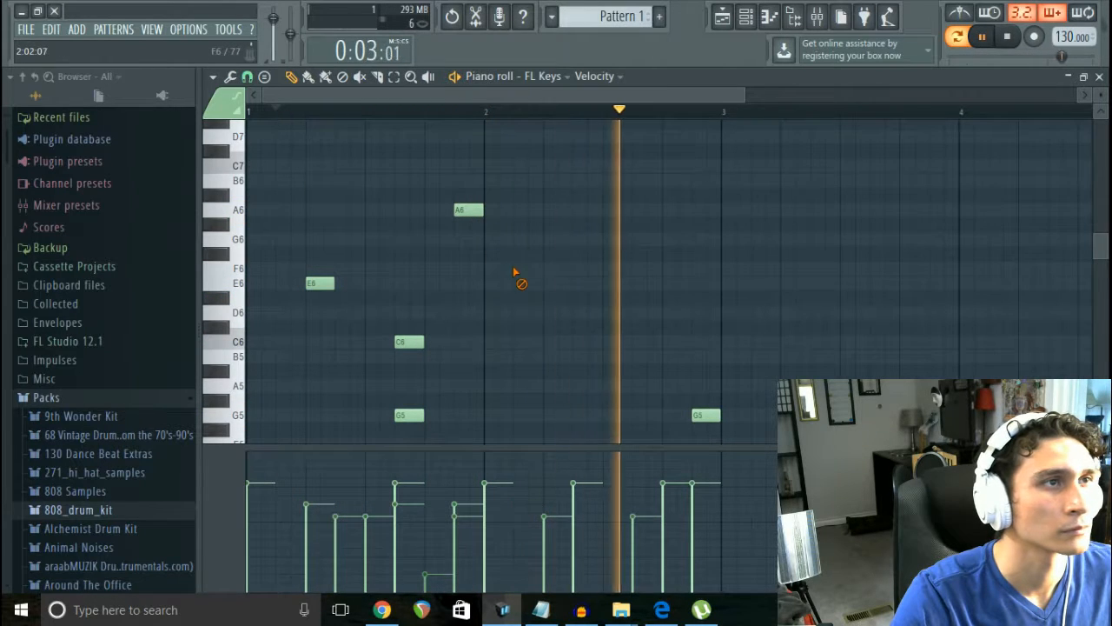
pyautogui.click(531, 270)
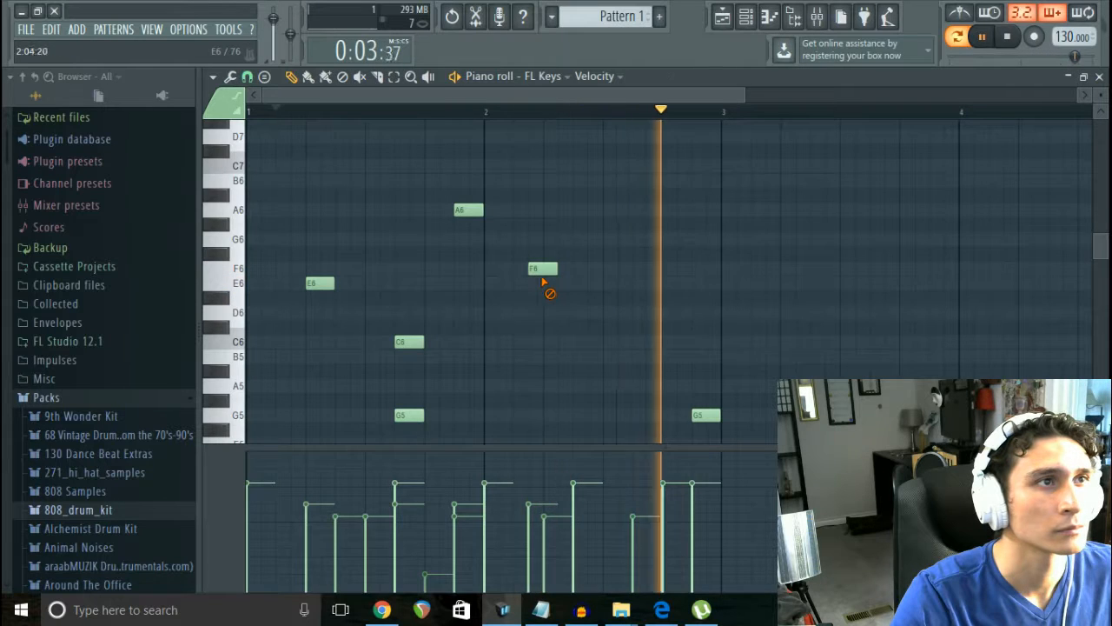
pyautogui.moveTo(543, 281); pyautogui.dragTo(548, 274)
pyautogui.rightClick(559, 272)
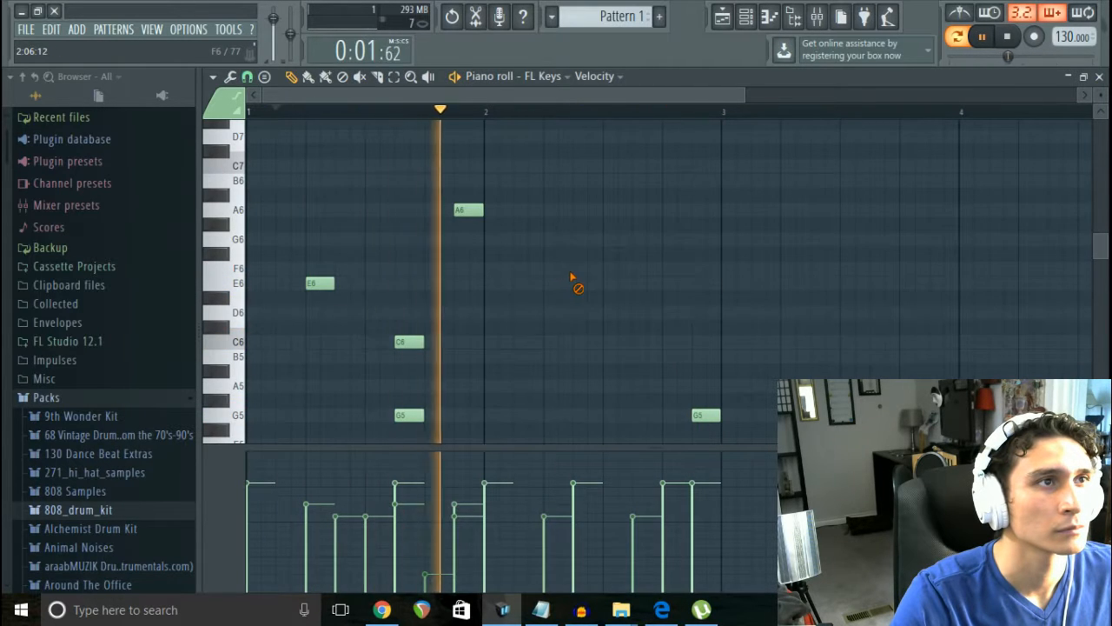
pyautogui.click(577, 272)
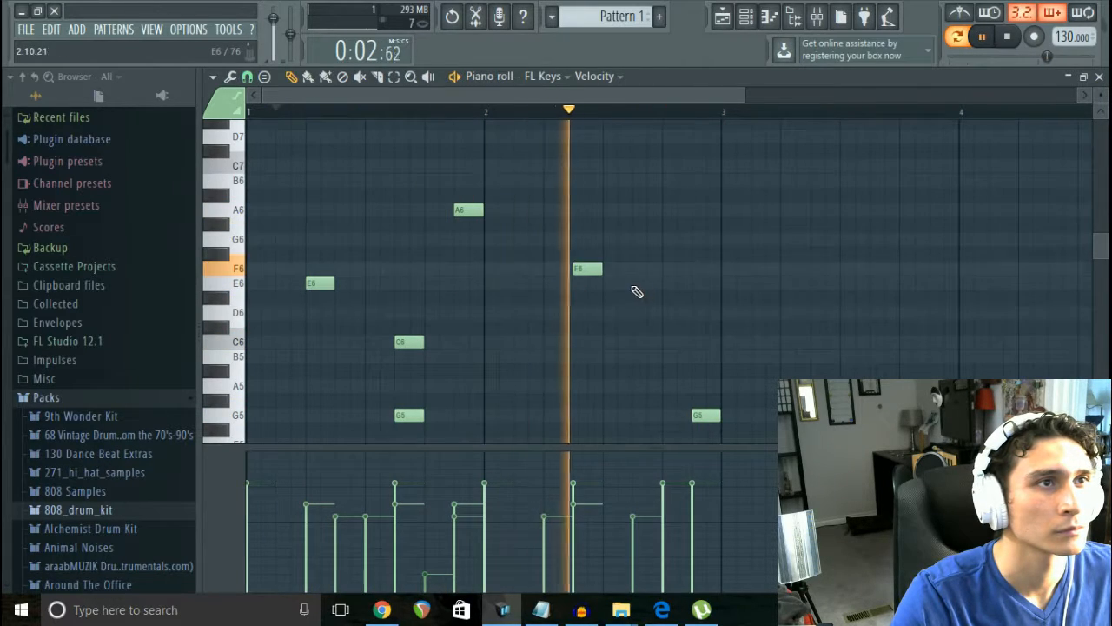
pyautogui.rightClick(586, 269)
# Step: Add an F6 note directly before the second E5 in bar 2 and an E6 note directly before the last A4
pyautogui.click(551, 270)
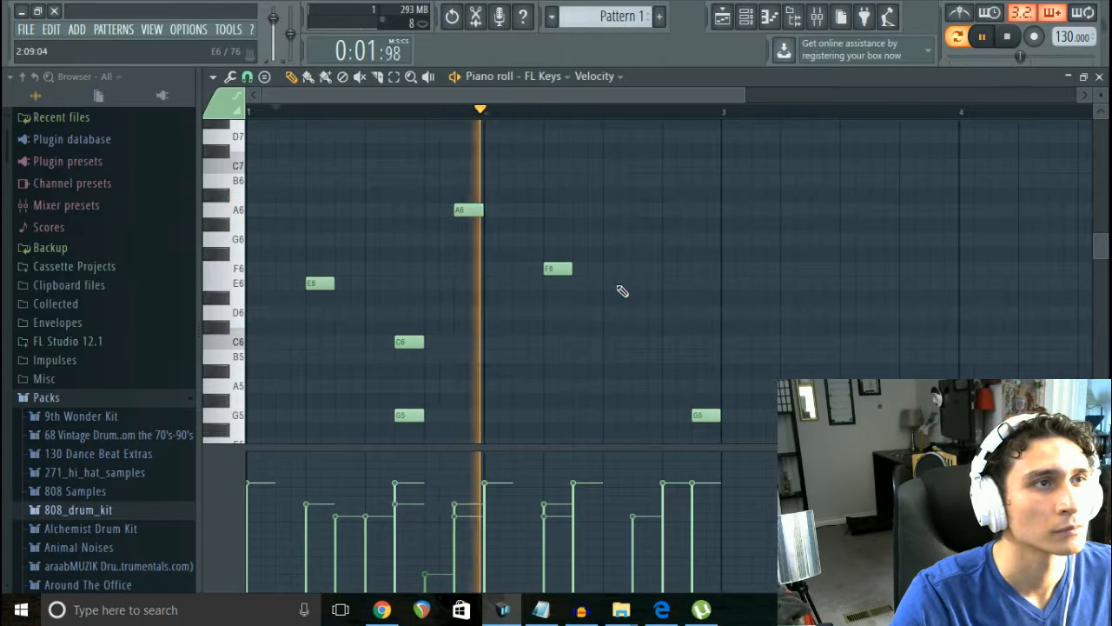
pyautogui.click(643, 283)
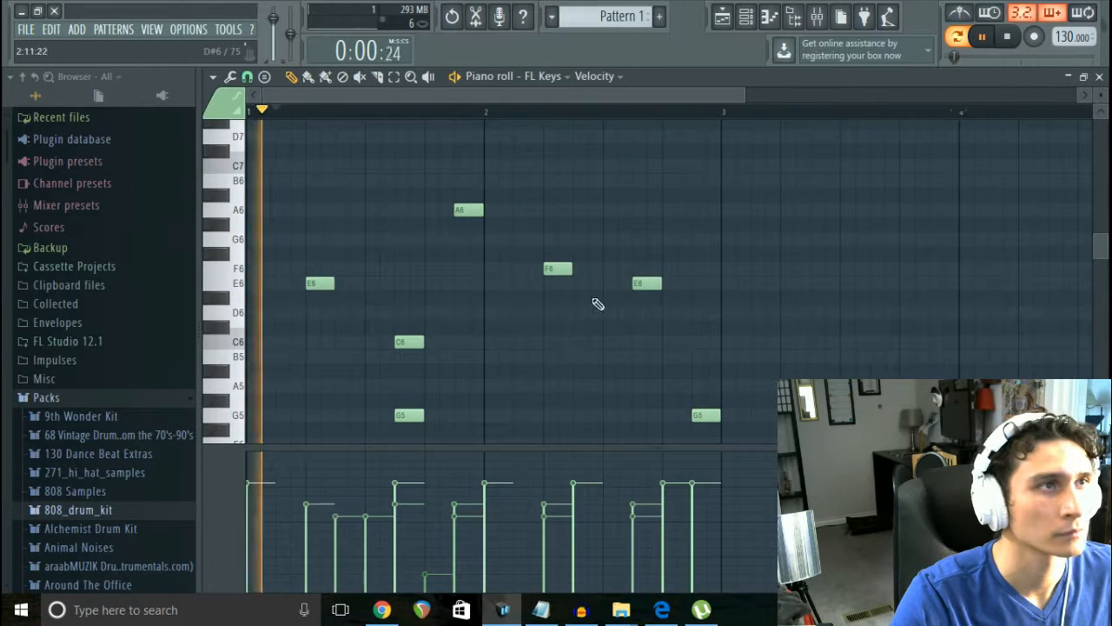
pyautogui.scroll(-3, 491, 423)
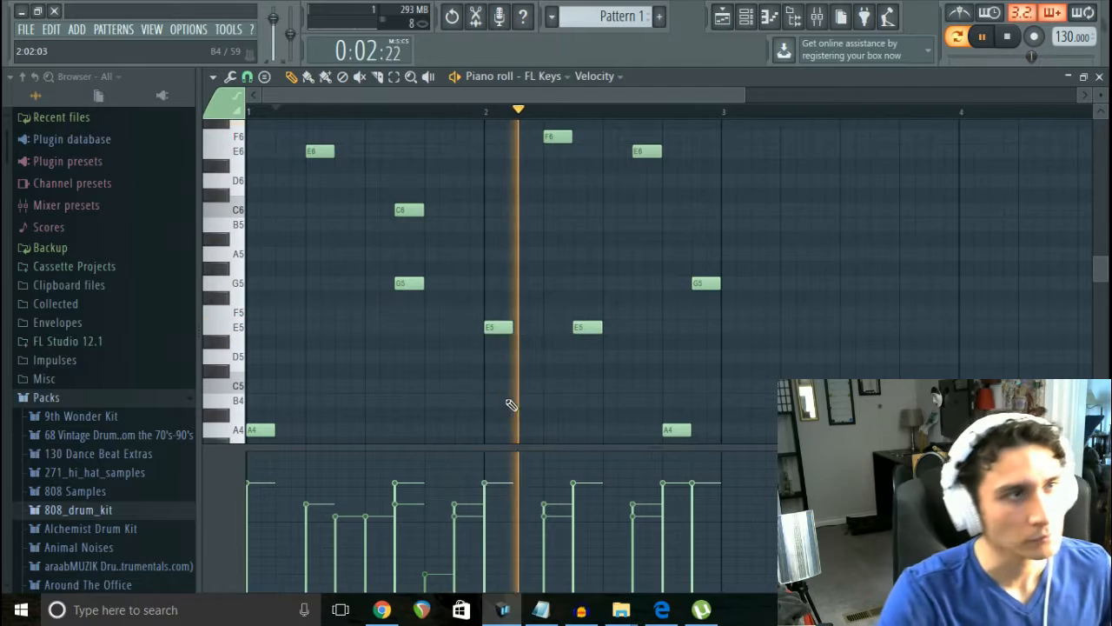
pyautogui.scroll(-1, 511, 405)
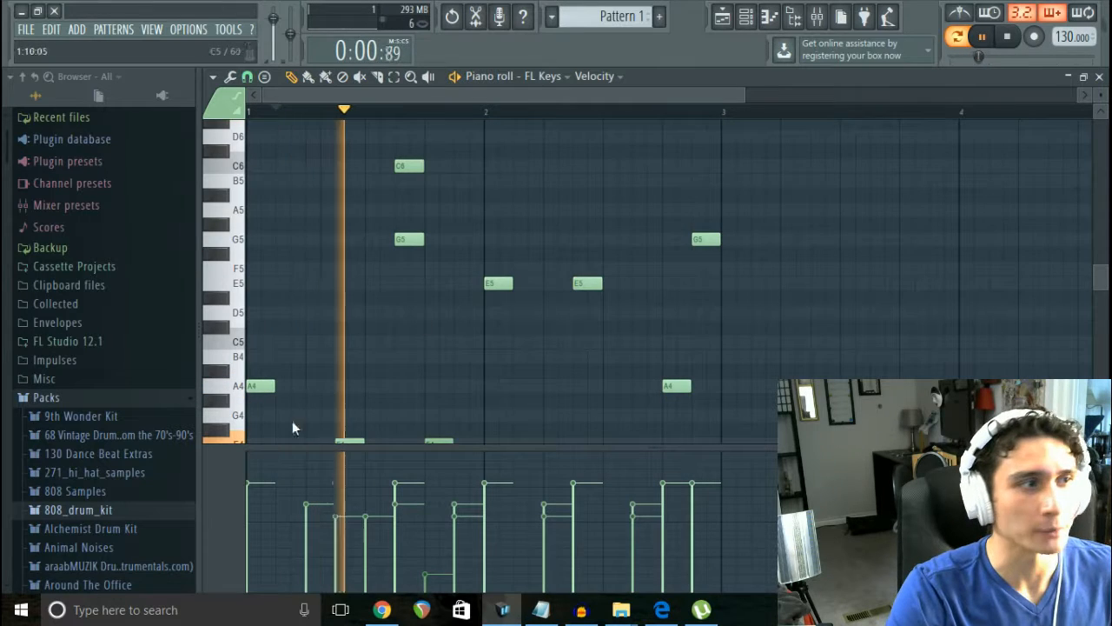
pyautogui.scroll(3, 435, 378)
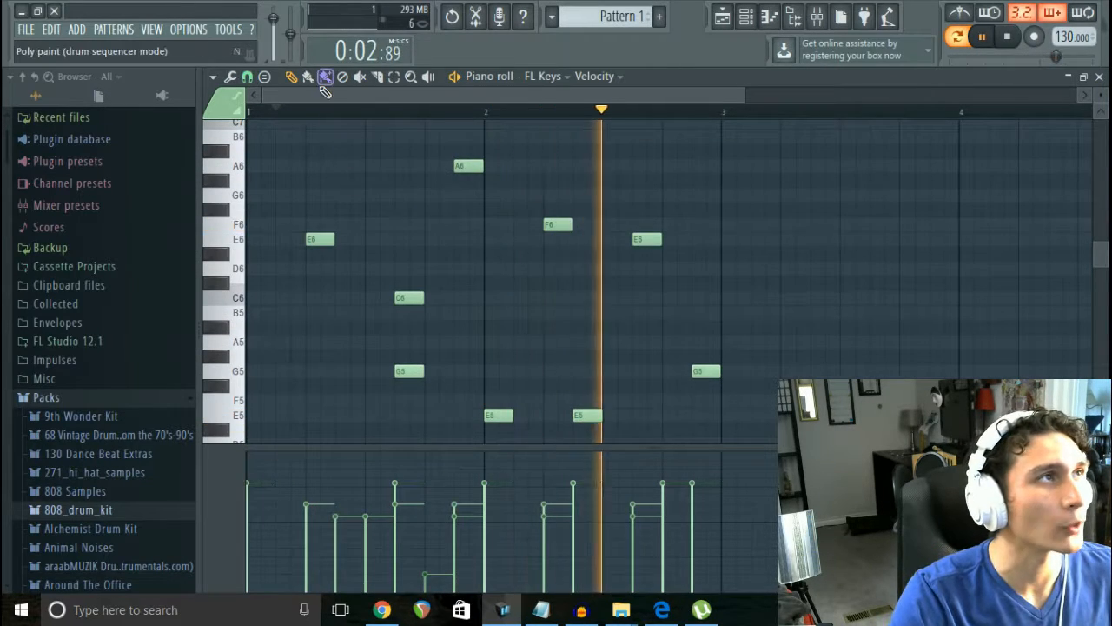
# Step: Add an A5 note at the start of bar 1 and size it to a length of 0:15:00
pyautogui.scroll(-2, 265, 290)
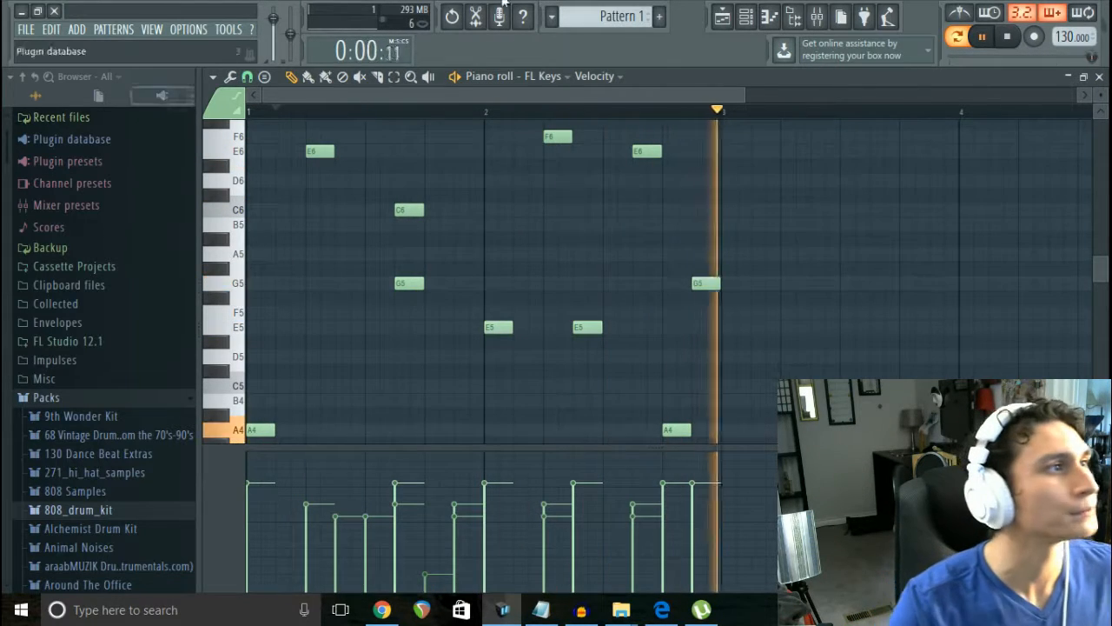
pyautogui.scroll(-2, 281, 250)
pyautogui.click(268, 209)
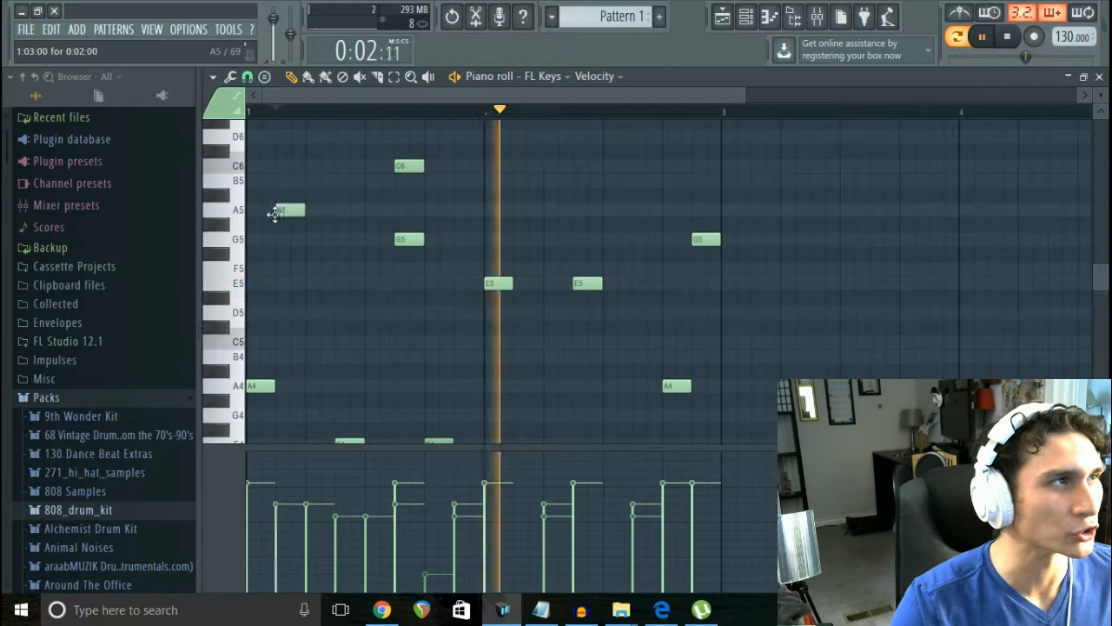
pyautogui.moveTo(272, 209); pyautogui.dragTo(582, 195)
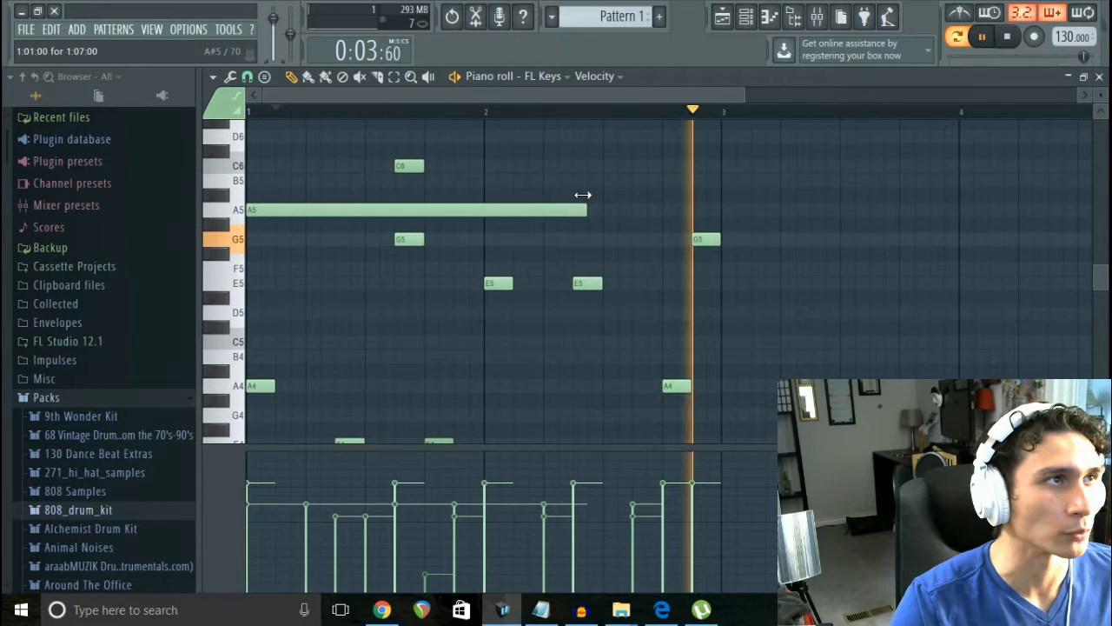
pyautogui.moveTo(477, 245); pyautogui.dragTo(471, 211)
pyautogui.click(461, 225)
pyautogui.rightClick(470, 225)
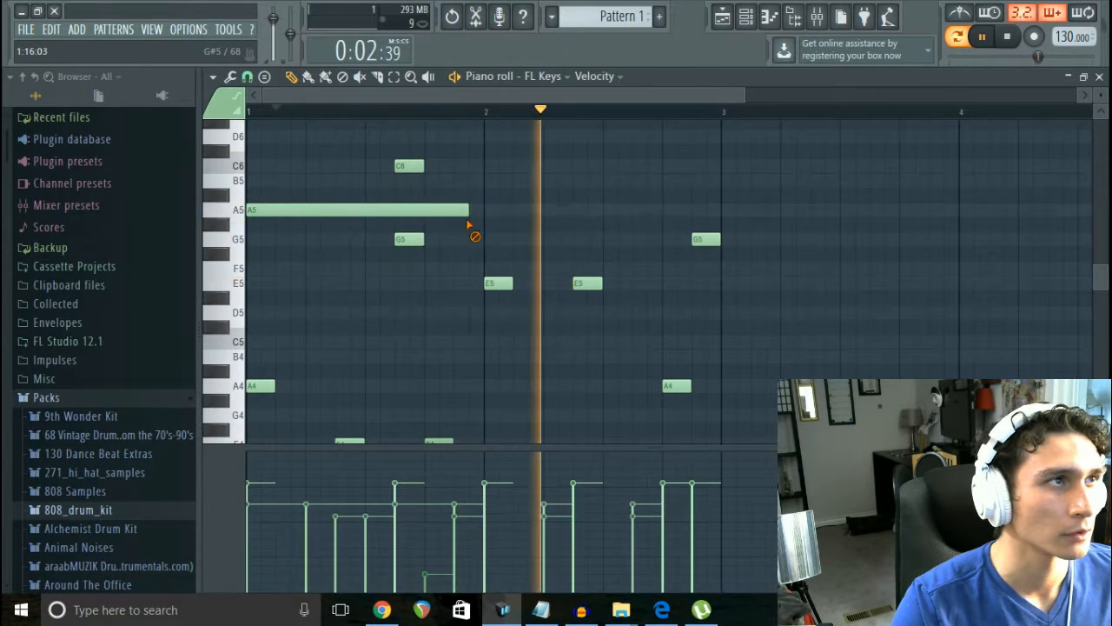
# Step: Raise the long A5 note's velocity almost to that of the main melody notes and extend it to the end of bar 1
pyautogui.doubleClick(446, 213)
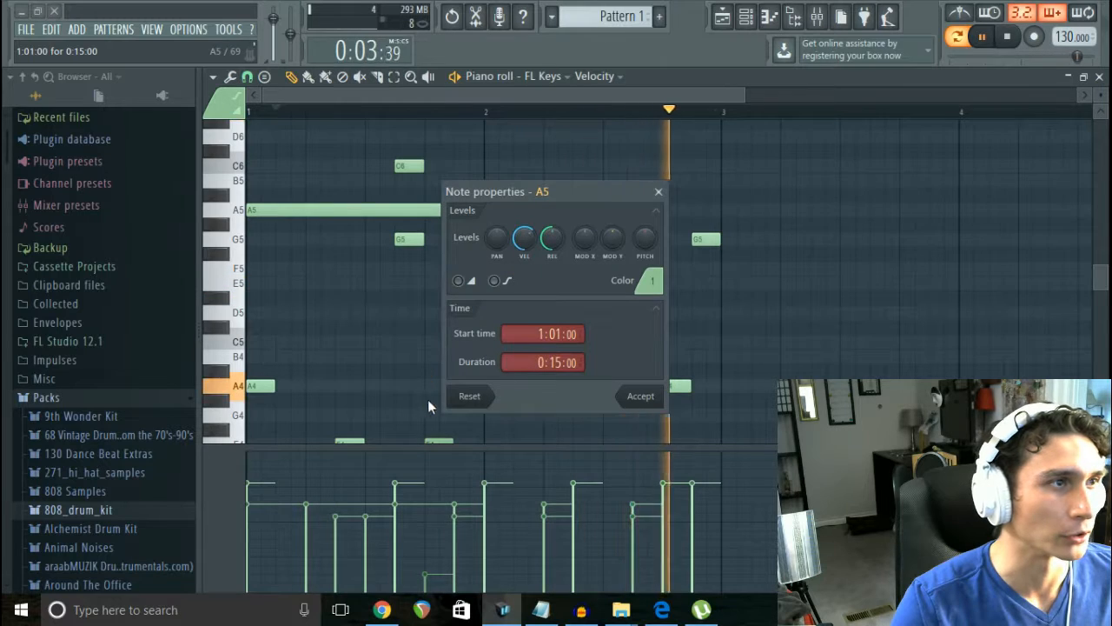
pyautogui.click(640, 392)
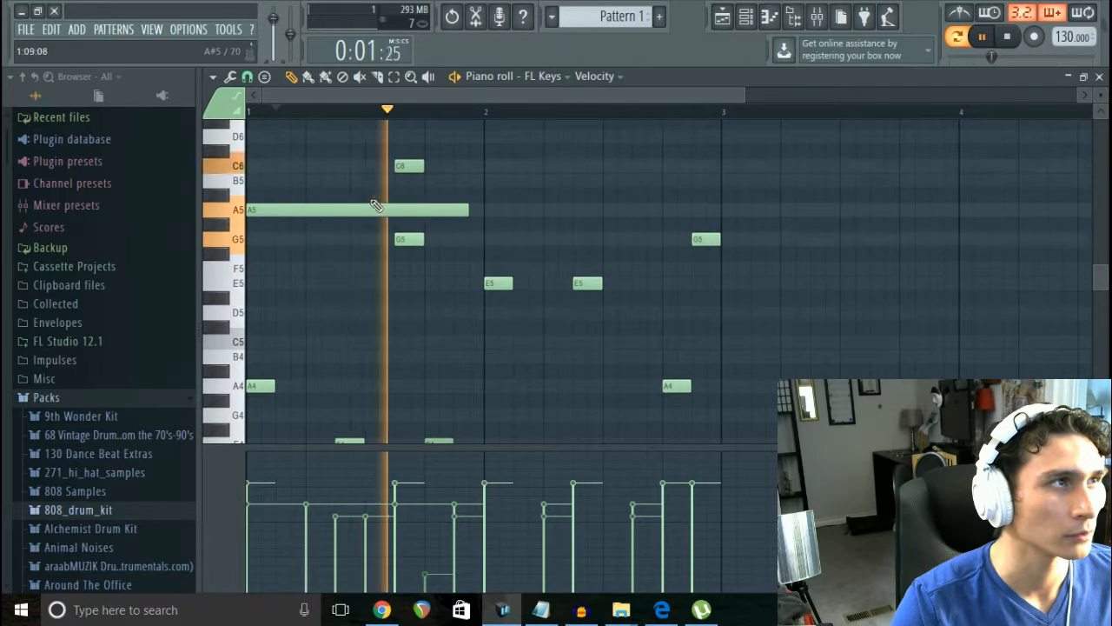
pyautogui.click(256, 488)
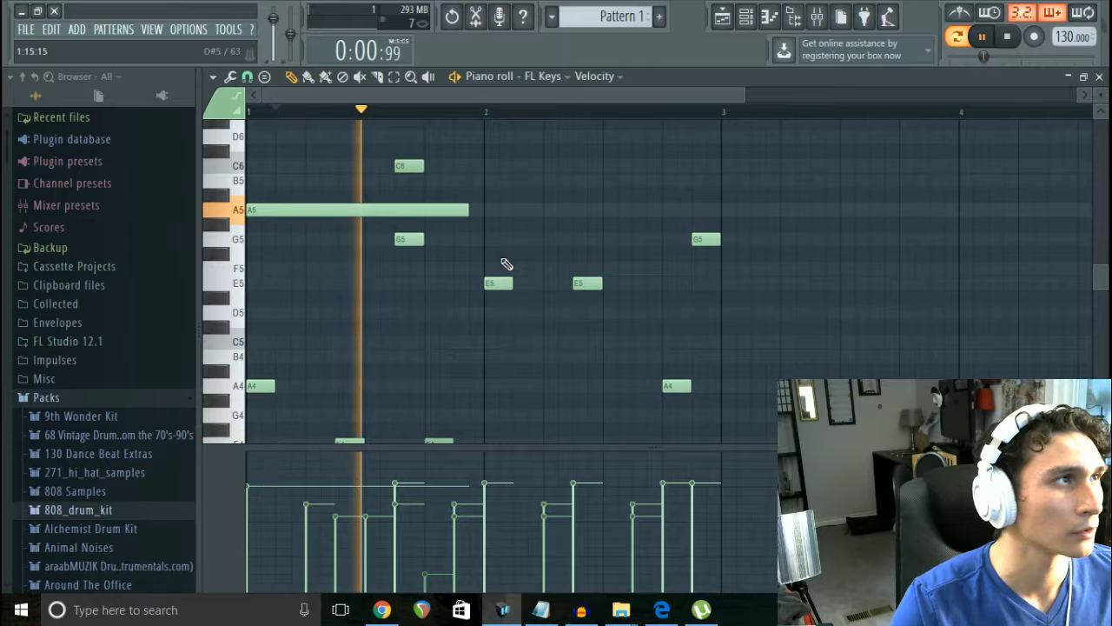
# Step: Add a sustained C6 note spanning all of bar 2, with a length of 1:00:00
pyautogui.scroll(3, 506, 264)
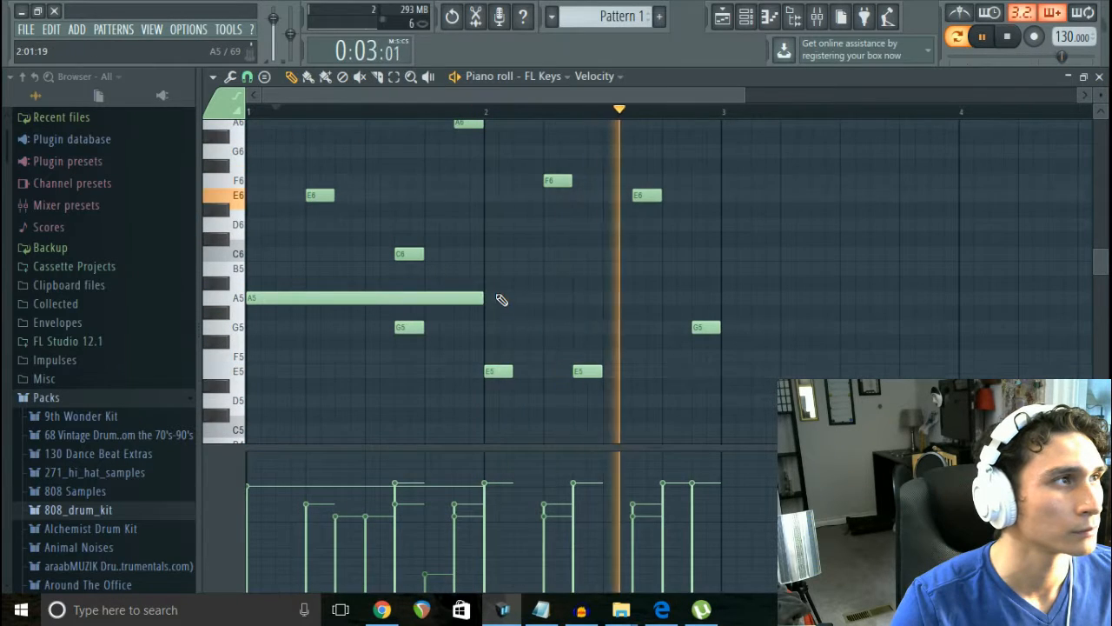
pyautogui.scroll(1, 483, 306)
pyautogui.click(490, 300)
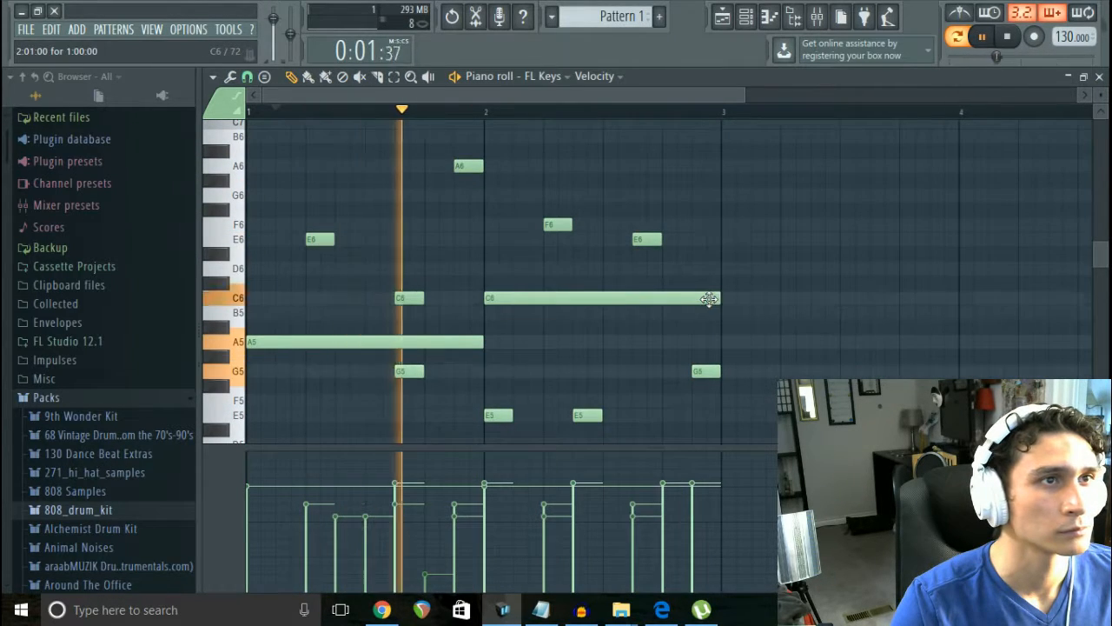
# Step: Shorten the sustained C6 note in bar 2 and fill the rest of the bar with a sustained B5 note
pyautogui.moveTo(718, 298); pyautogui.dragTo(634, 310)
pyautogui.click(636, 315)
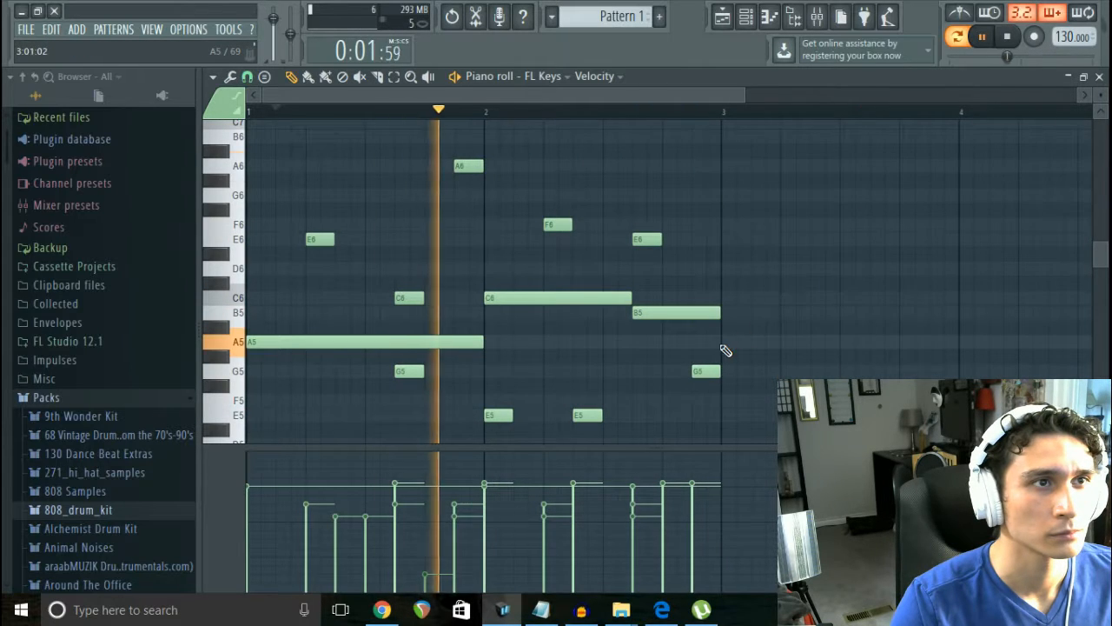
pyautogui.click(725, 343)
pyautogui.moveTo(807, 345); pyautogui.dragTo(917, 352)
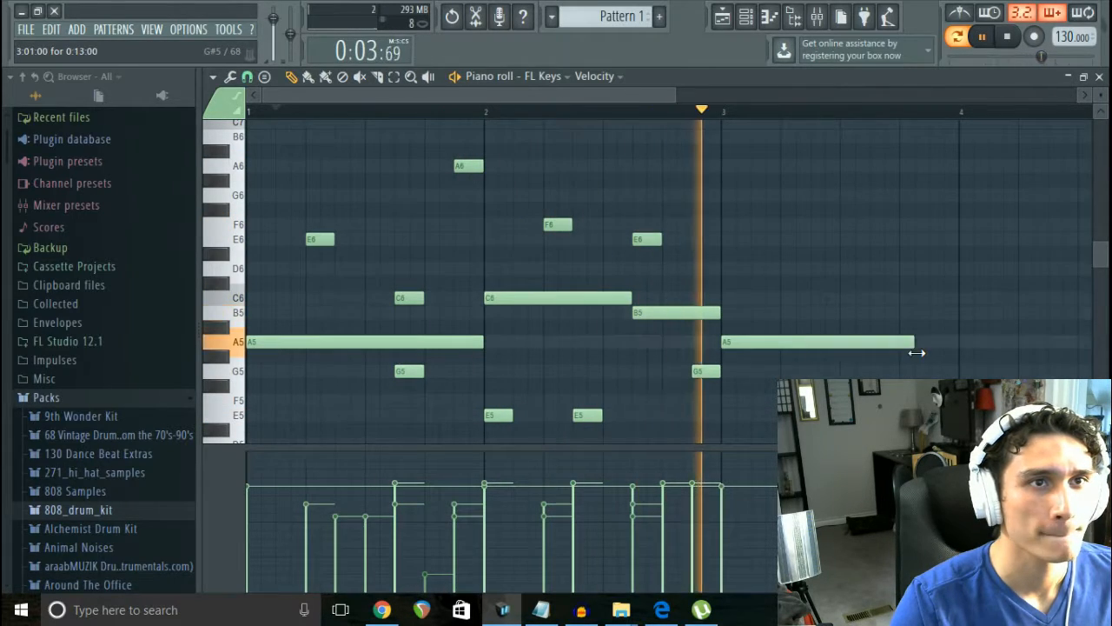
pyautogui.rightClick(819, 343)
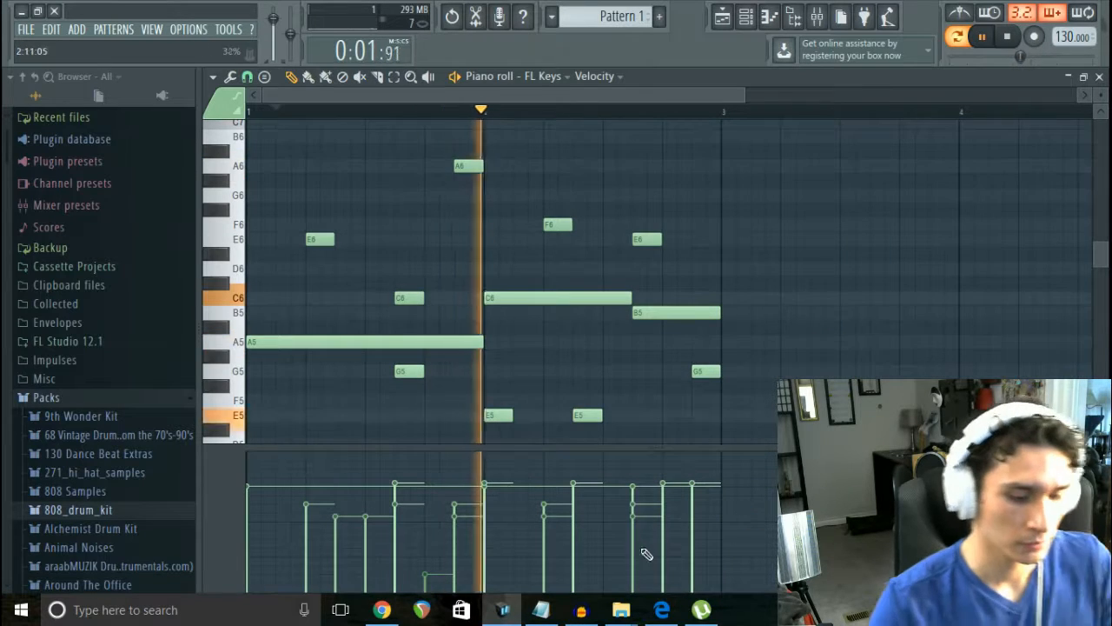
# Step: Duplicate all the notes of bars 1 and 2 into bars 3 and 4, and clear the selection
pyautogui.hotkey('ctrl', 'a')
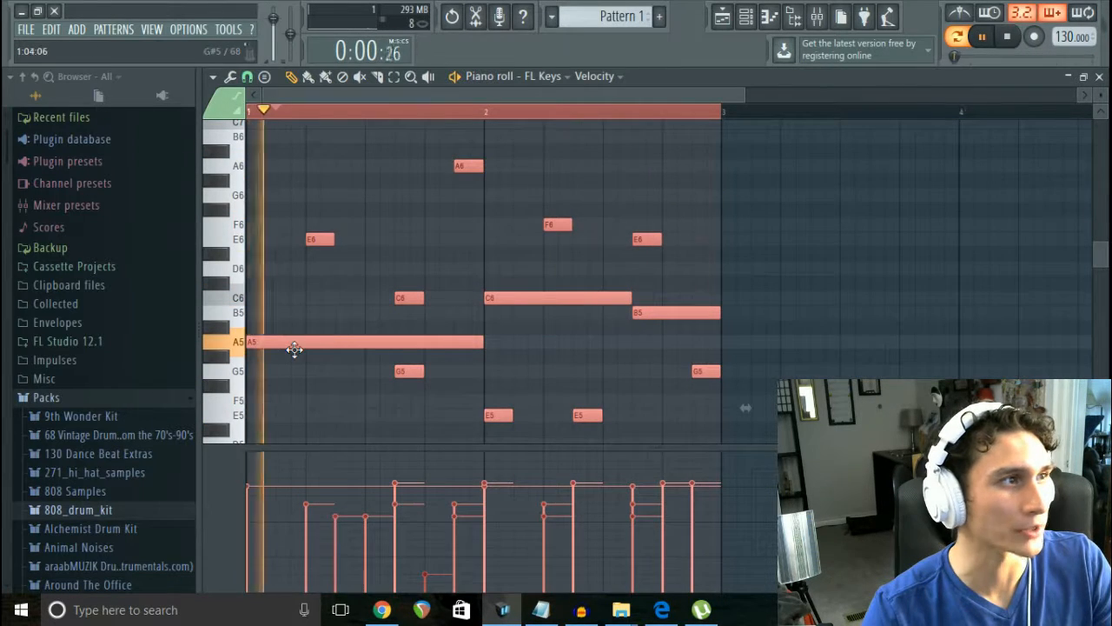
pyautogui.keyDown('shift'); pyautogui.moveTo(298, 344); pyautogui.dragTo(760, 337); pyautogui.keyUp('shift')
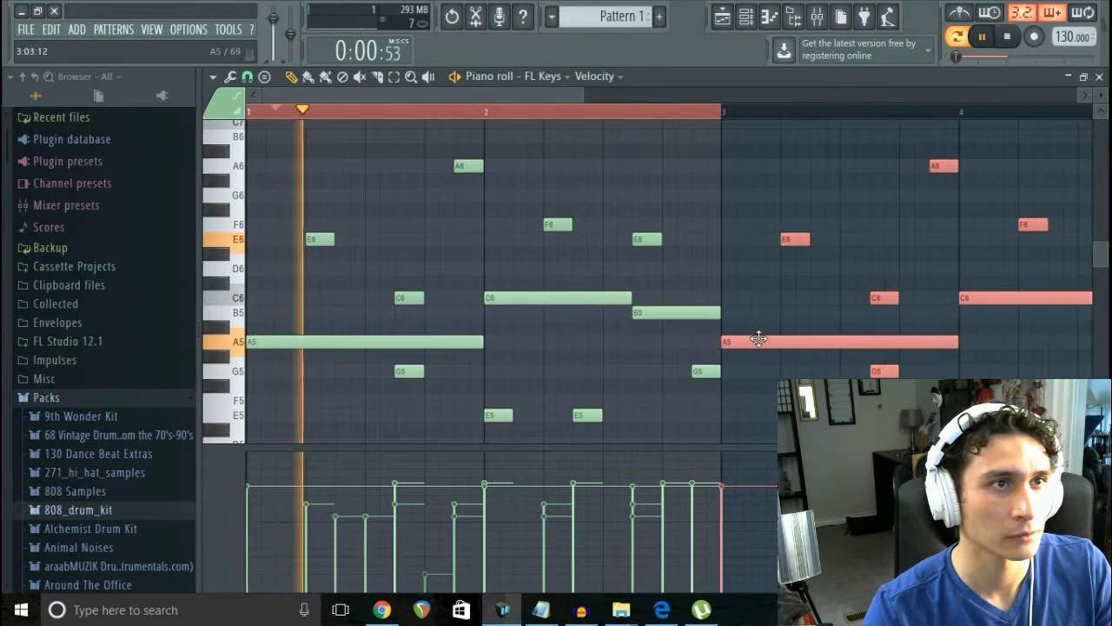
pyautogui.hotkey('ctrl', 'd')
pyautogui.click(395, 77)
pyautogui.click(385, 127)
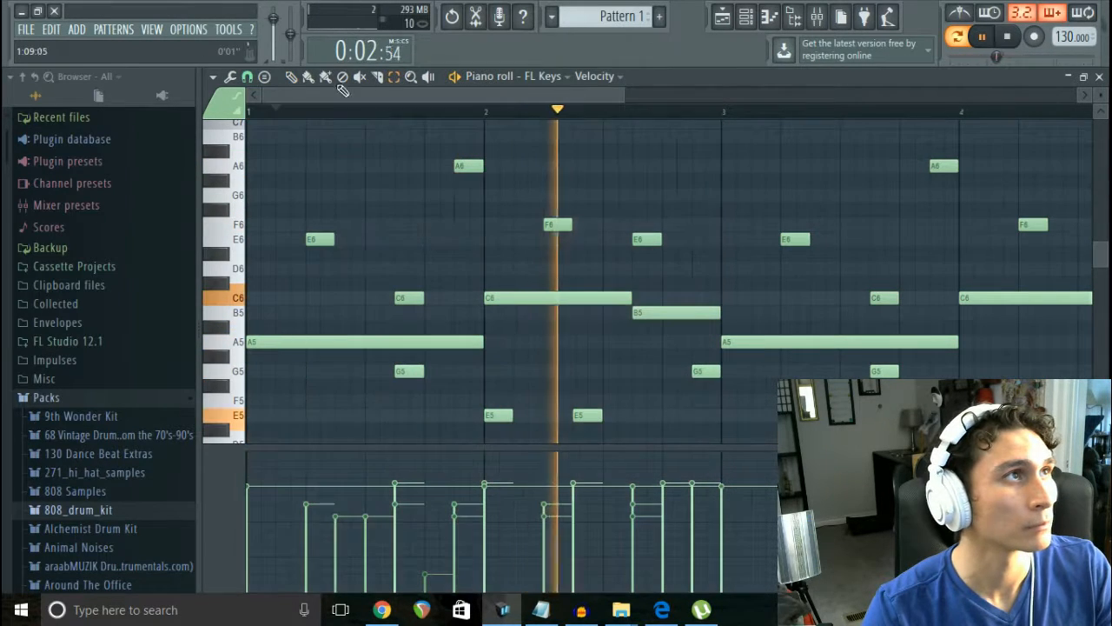
# Step: In bar 4, lower the sustained B5 note to A5 and shorten the sustained C6 note to 0:06:00
pyautogui.click(293, 78)
pyautogui.moveTo(379, 95); pyautogui.dragTo(478, 122)
pyautogui.moveTo(817, 307); pyautogui.dragTo(819, 341)
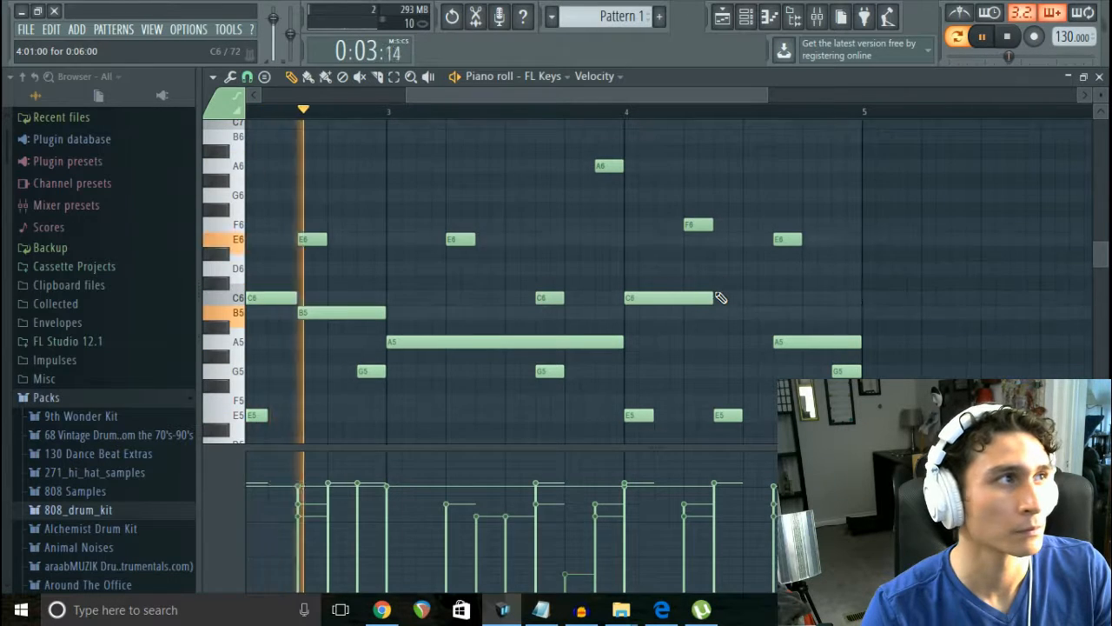
# Step: In bar 4, replace the short E6 with a longer E6 bridging the C6 and A5 notes, and change the F6 to G6
pyautogui.moveTo(720, 298); pyautogui.dragTo(809, 343)
pyautogui.click(808, 285)
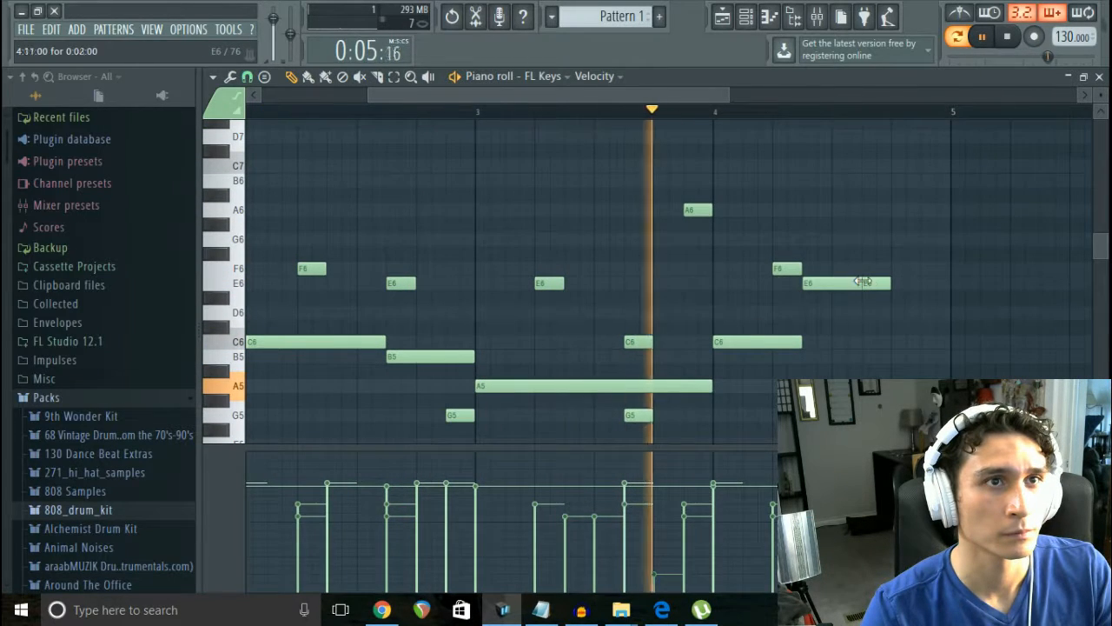
pyautogui.rightClick(870, 283)
pyautogui.rightClick(876, 284)
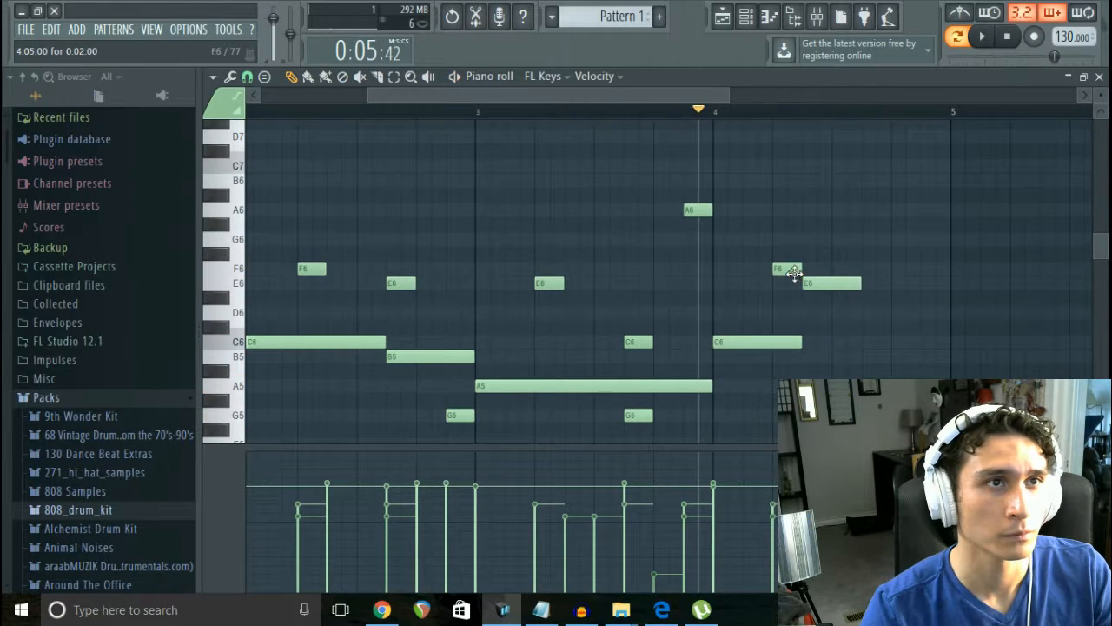
pyautogui.scroll(3, 763, 292)
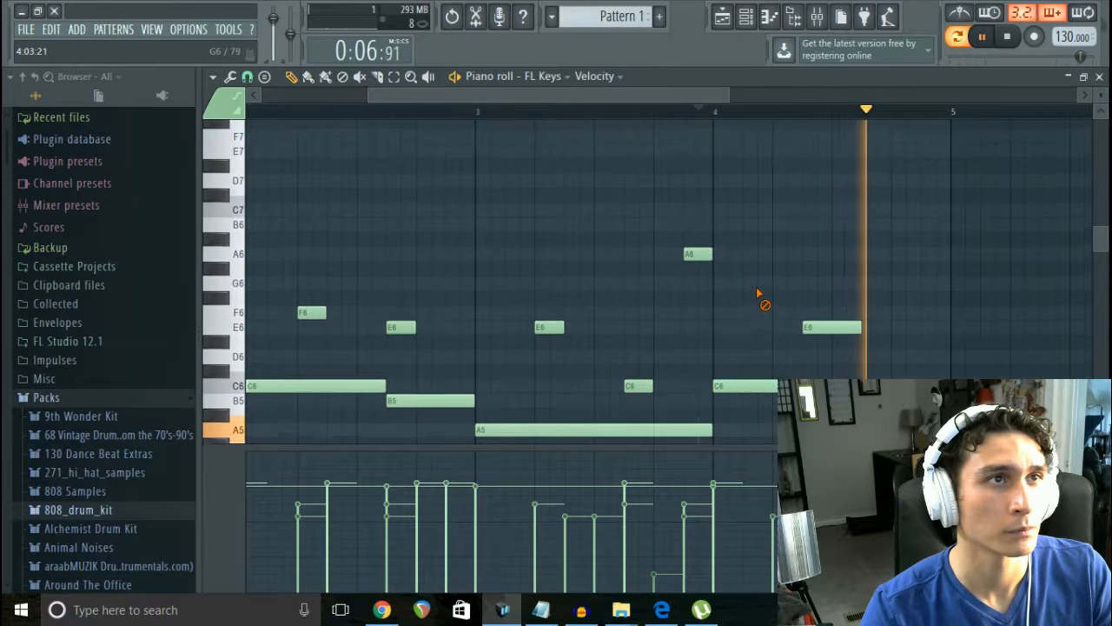
pyautogui.press('space')
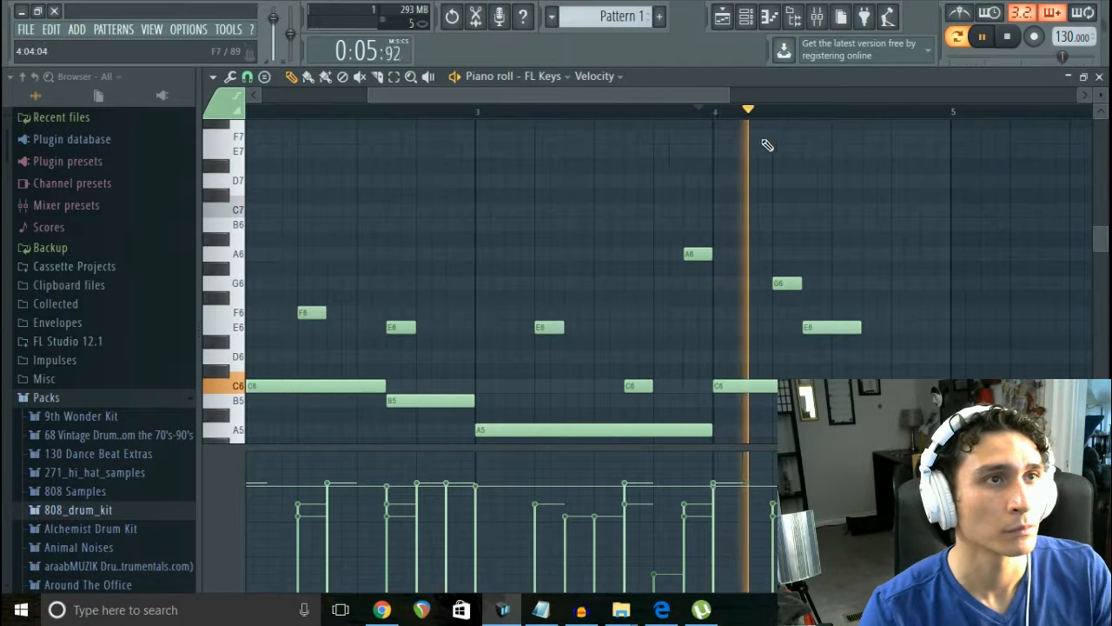
# Step: Add F3 bass notes at the start and middle of bars 1 and 2, and one at the start of bar 3
pyautogui.scroll(-12, 712, 269)
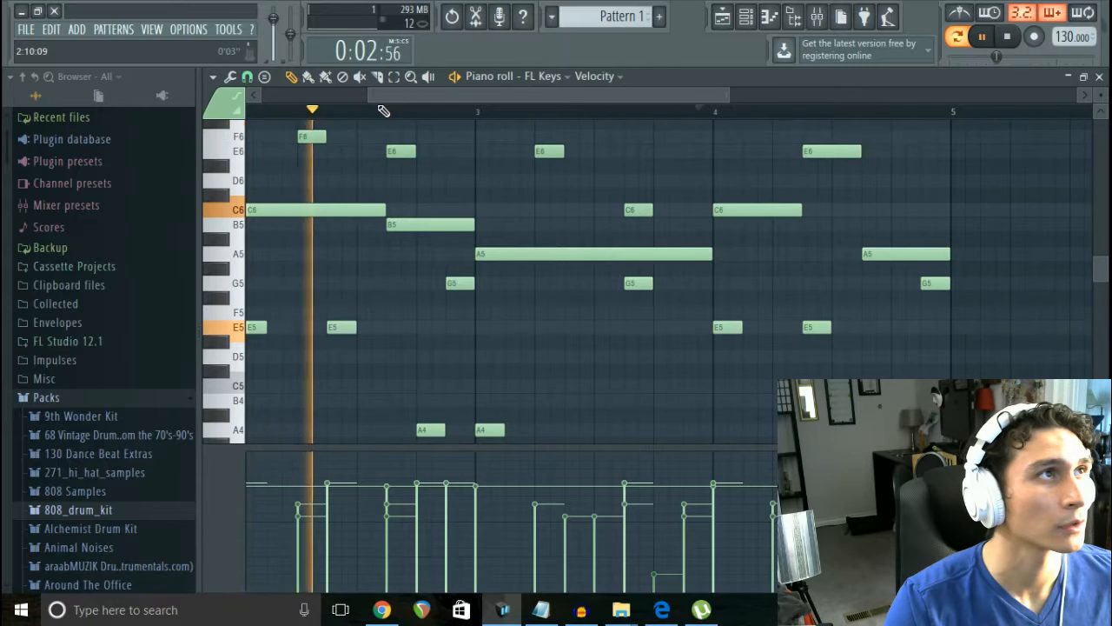
pyautogui.moveTo(381, 98); pyautogui.dragTo(273, 101)
pyautogui.scroll(-8, 303, 297)
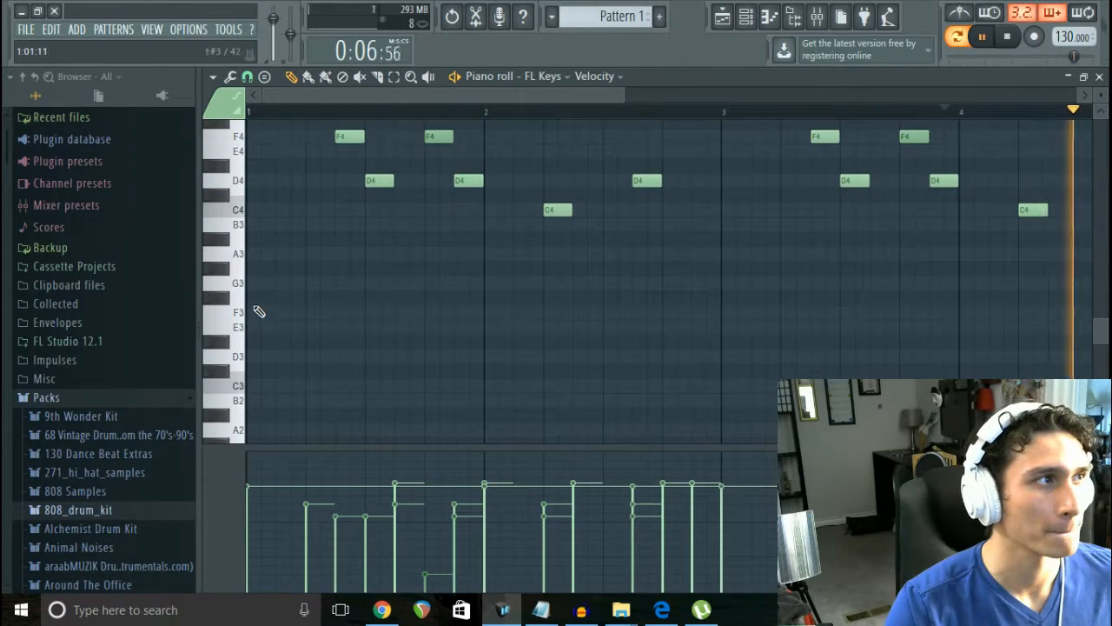
pyautogui.rightClick(263, 329)
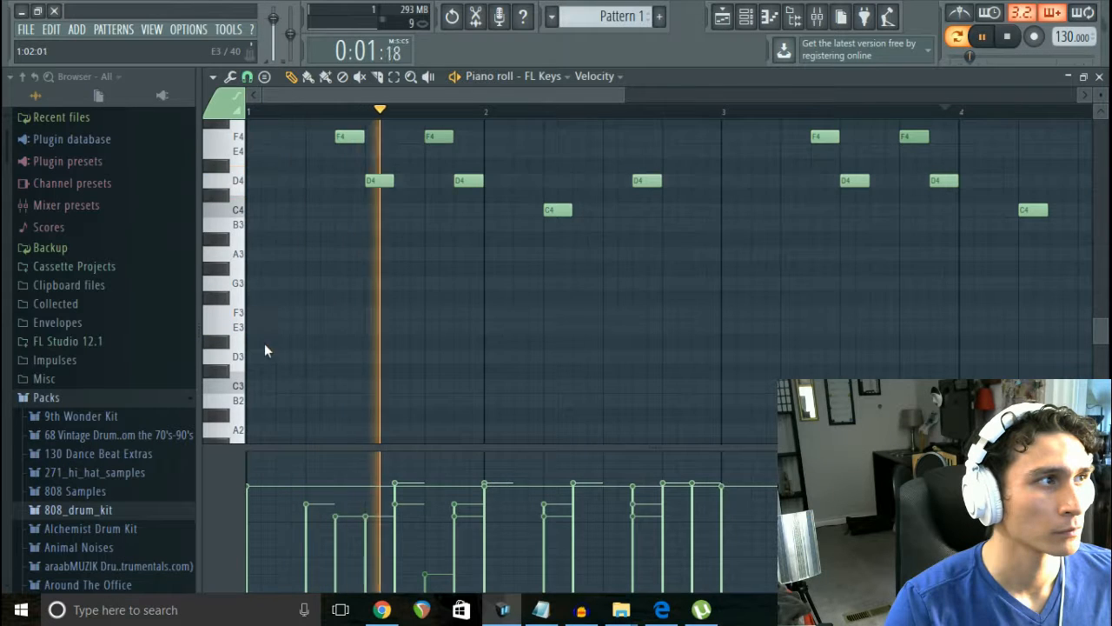
pyautogui.moveTo(262, 284); pyautogui.dragTo(230, 312)
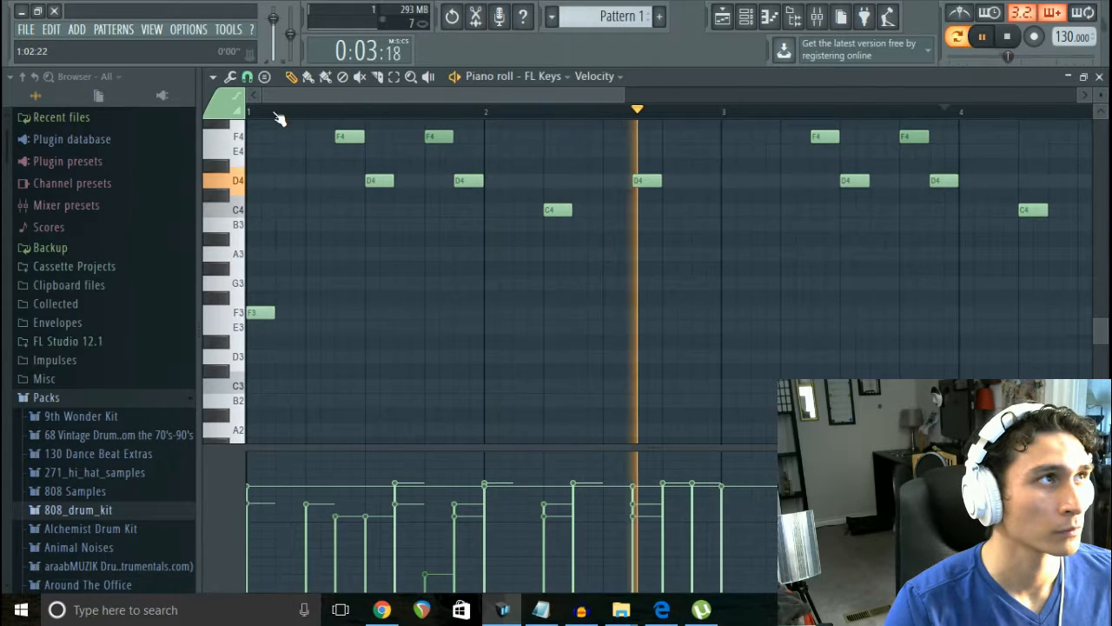
pyautogui.click(367, 313)
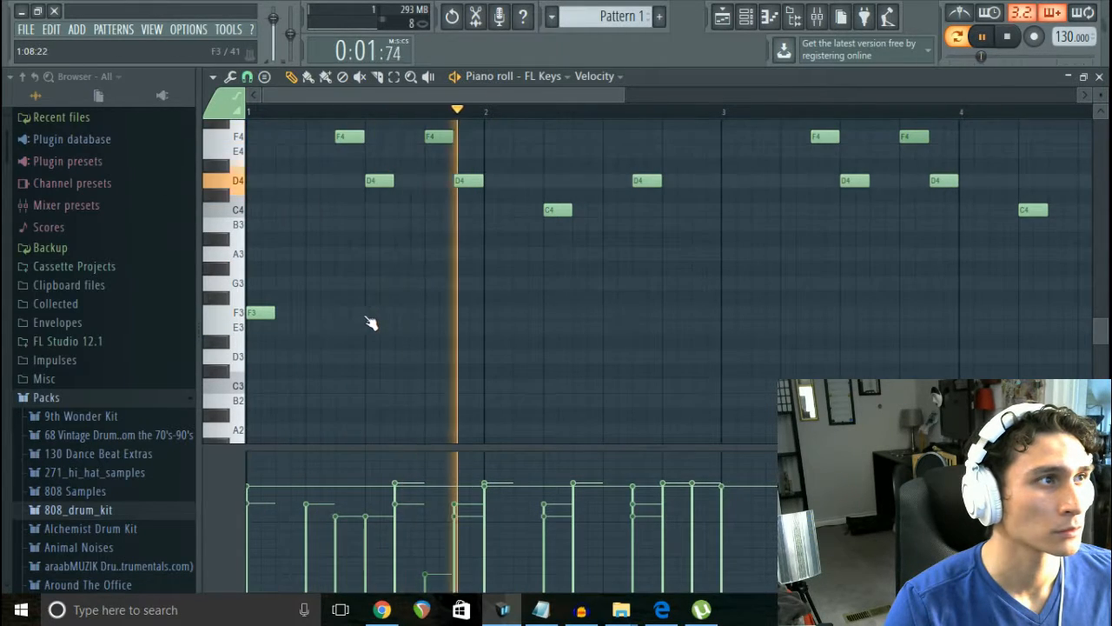
pyautogui.click(500, 314)
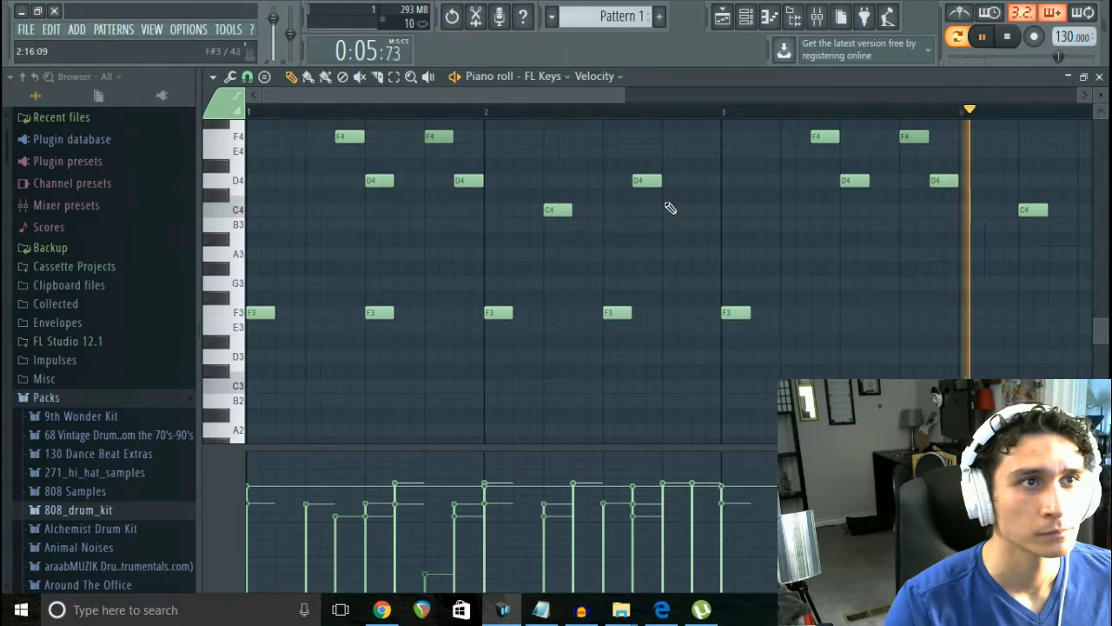
# Step: Continue the bass line with E3 notes every half bar in bars 3 and 4, lowering the existing bar 3 note, and end with a G3
pyautogui.moveTo(635, 101); pyautogui.dragTo(962, 99)
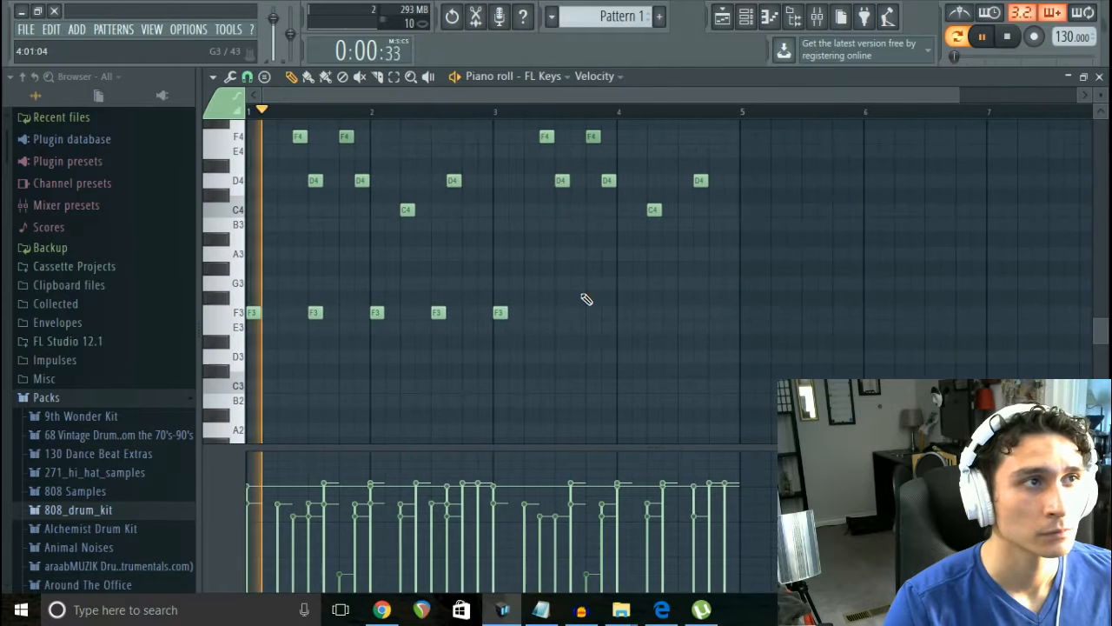
pyautogui.click(497, 327)
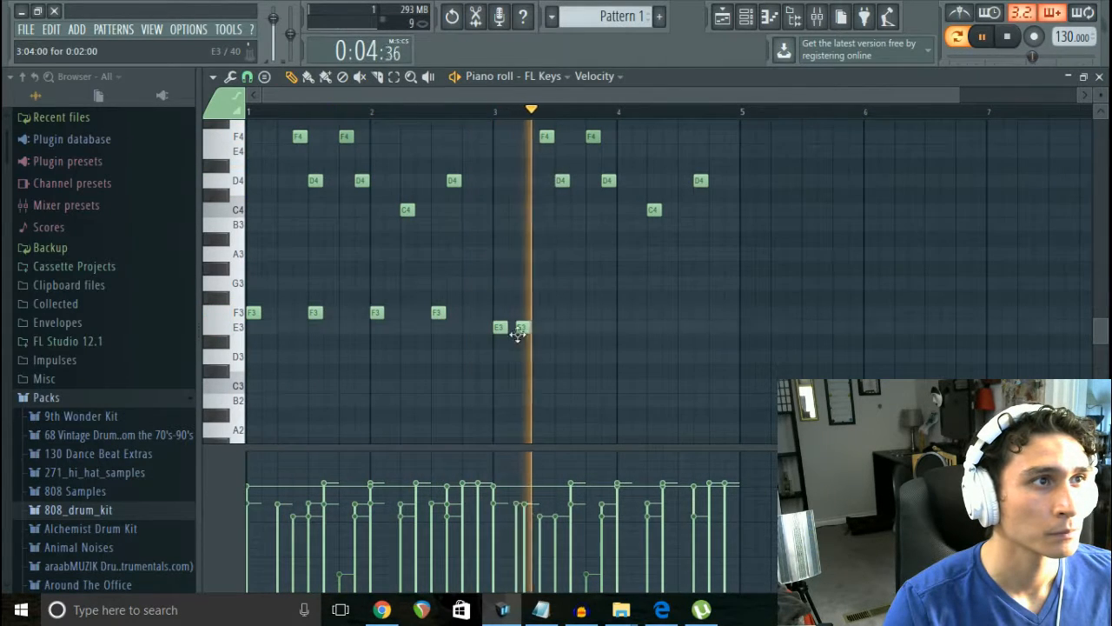
pyautogui.moveTo(518, 335); pyautogui.dragTo(562, 332)
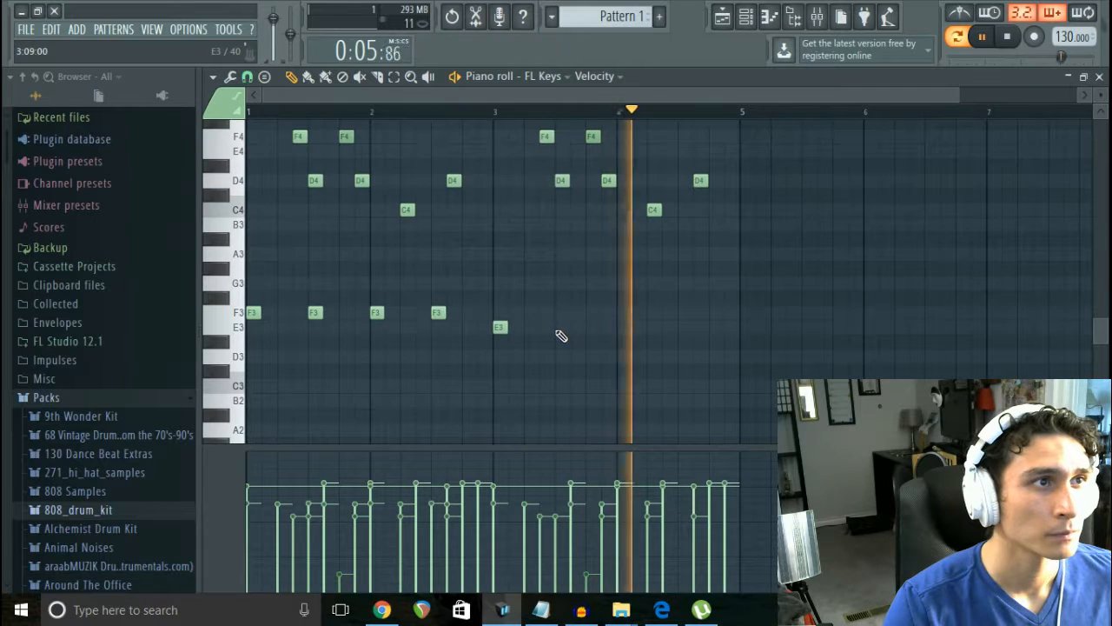
pyautogui.click(627, 327)
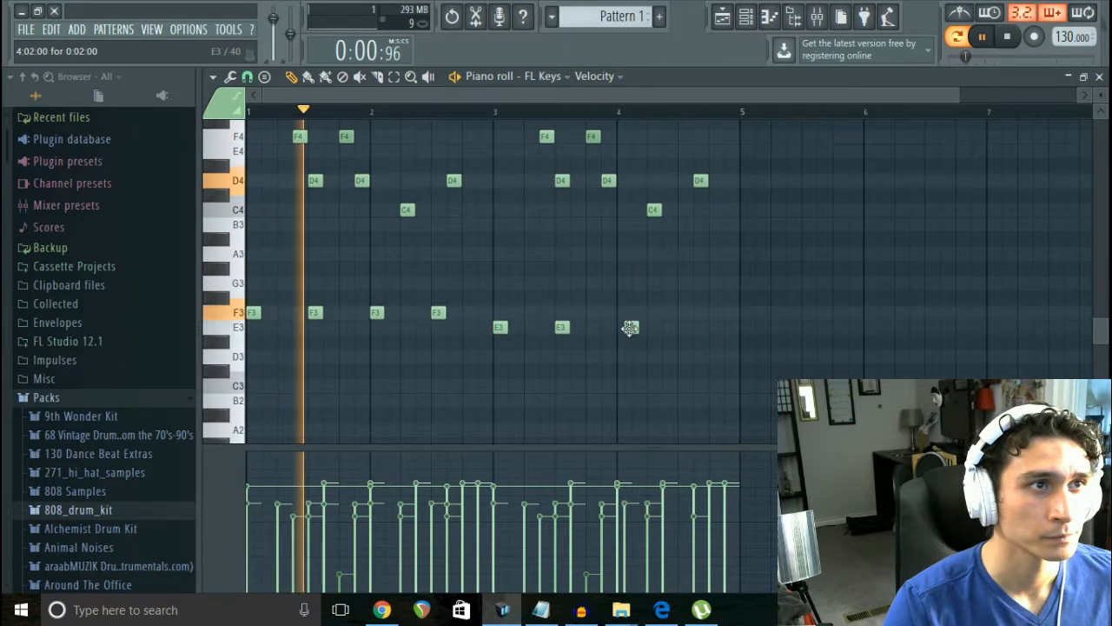
pyautogui.moveTo(629, 329); pyautogui.dragTo(622, 329)
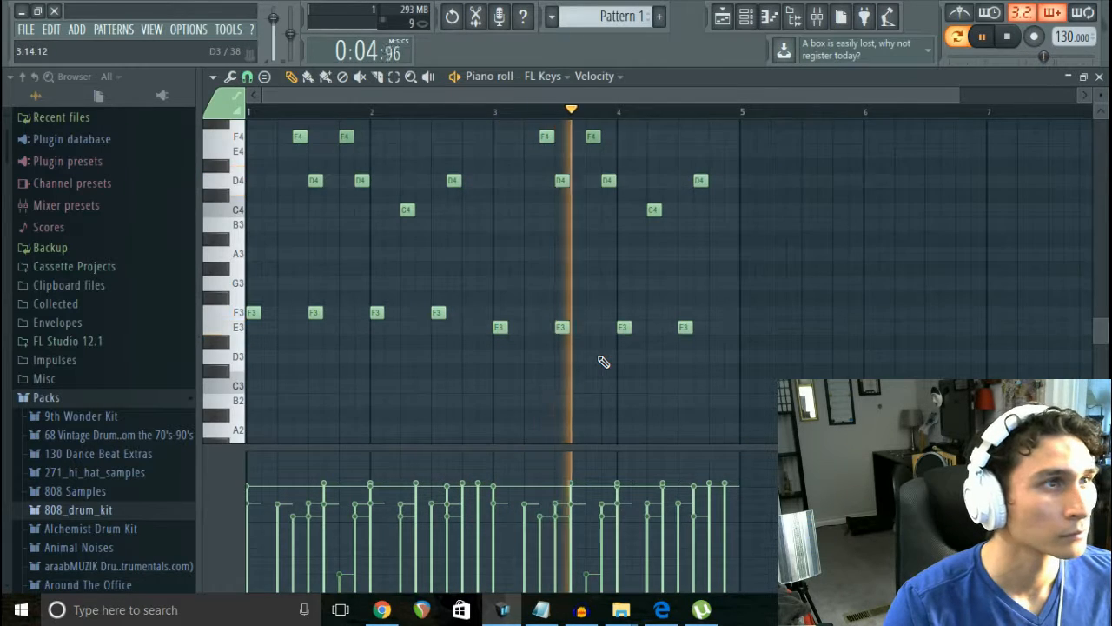
pyautogui.scroll(1, 710, 331)
pyautogui.click(712, 328)
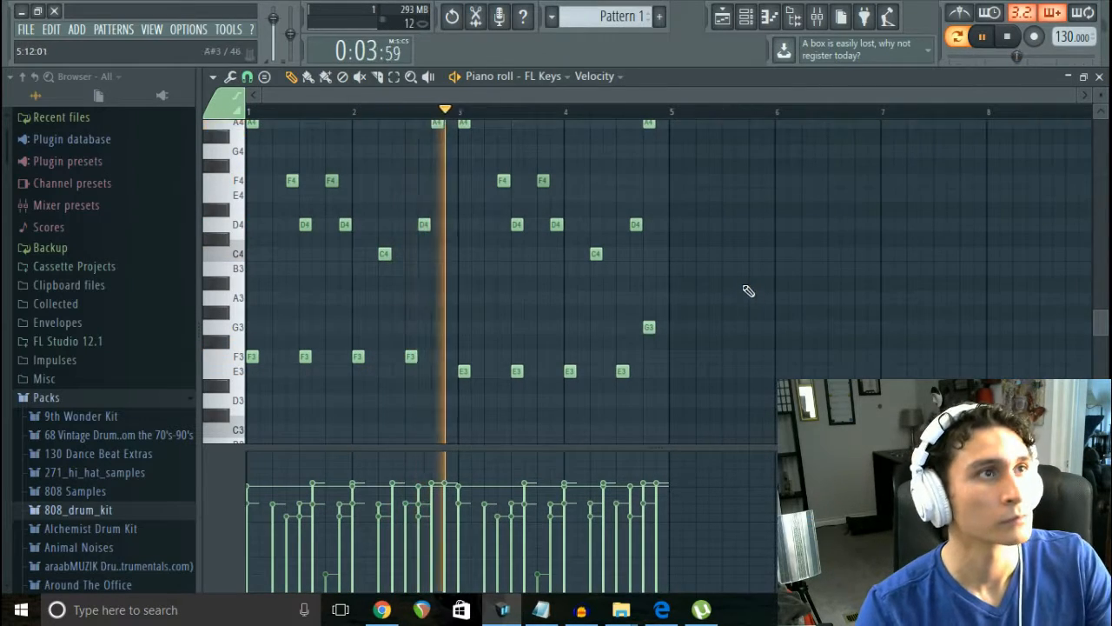
# Step: Switch the event lane below the notes from velocity to note pan
pyautogui.scroll(4, 746, 291)
pyautogui.keyDown('ctrl'); pyautogui.scroll(-1, 749, 293); pyautogui.keyUp('ctrl')
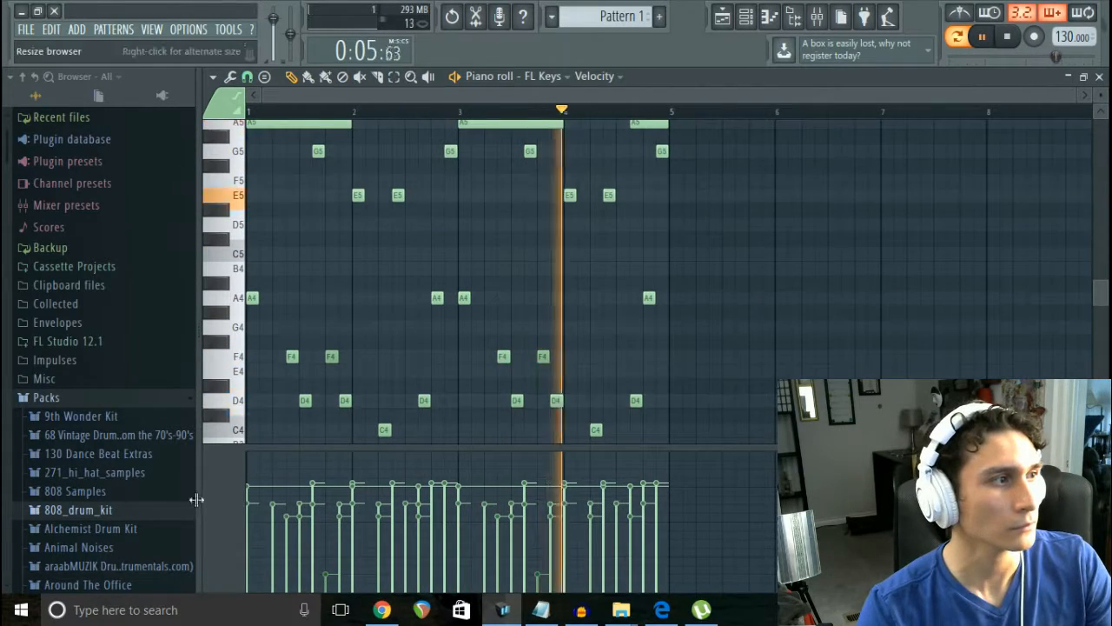
pyautogui.click(225, 473)
pyautogui.click(255, 491)
pyautogui.scroll(-5, 402, 169)
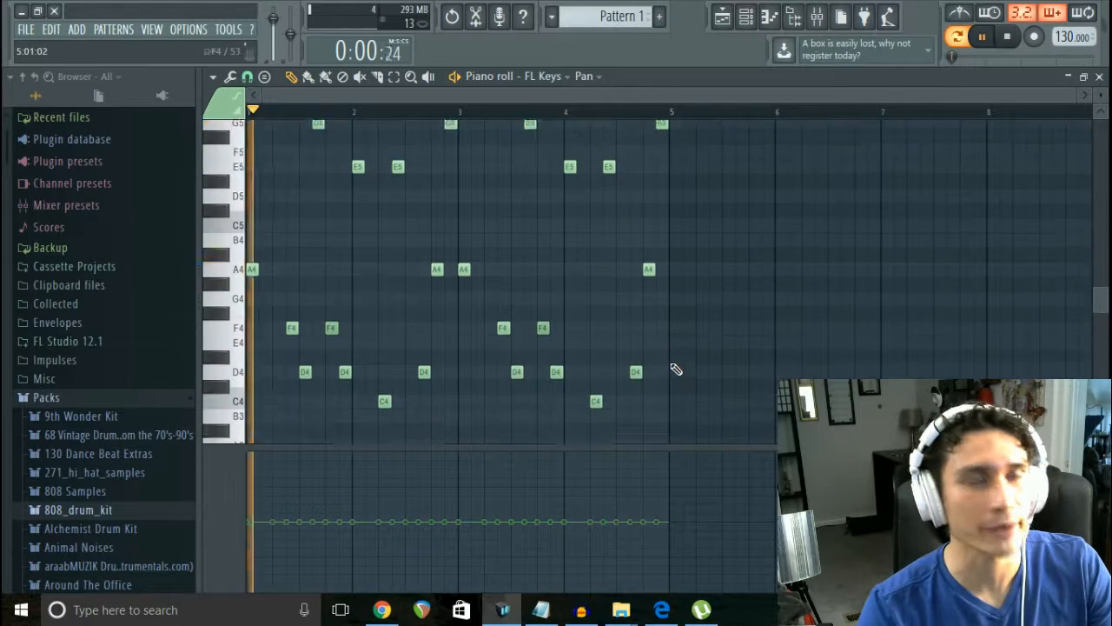
pyautogui.scroll(-3, 313, 302)
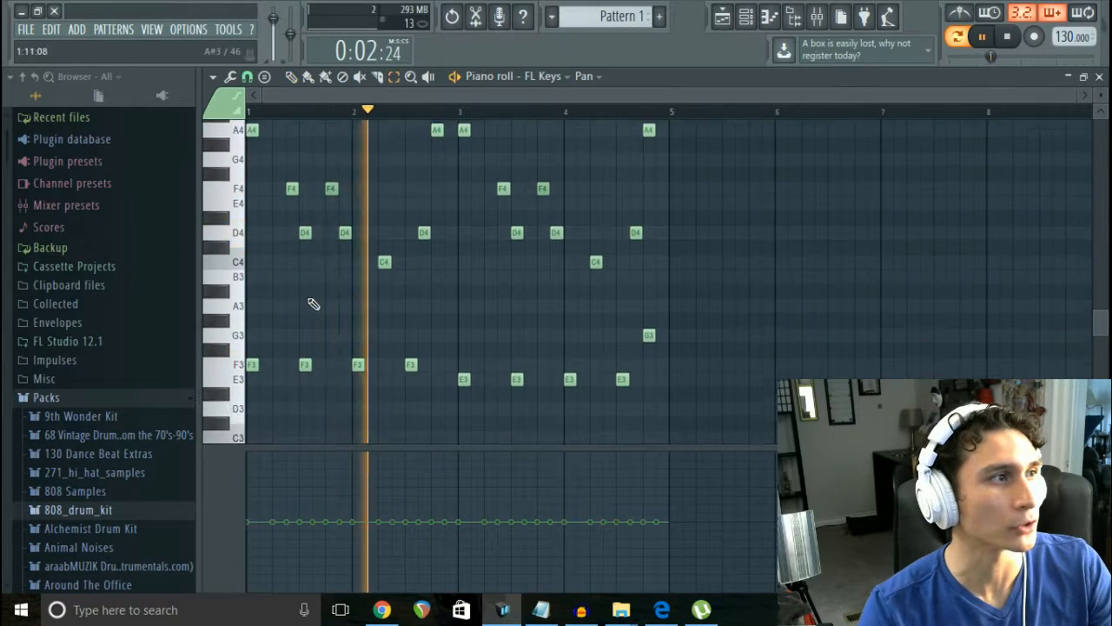
# Step: Select all the F3, E3 and G3 bass notes, pan them slightly to the right by varying amounts, and deselect them
pyautogui.moveTo(258, 275); pyautogui.dragTo(319, 291)
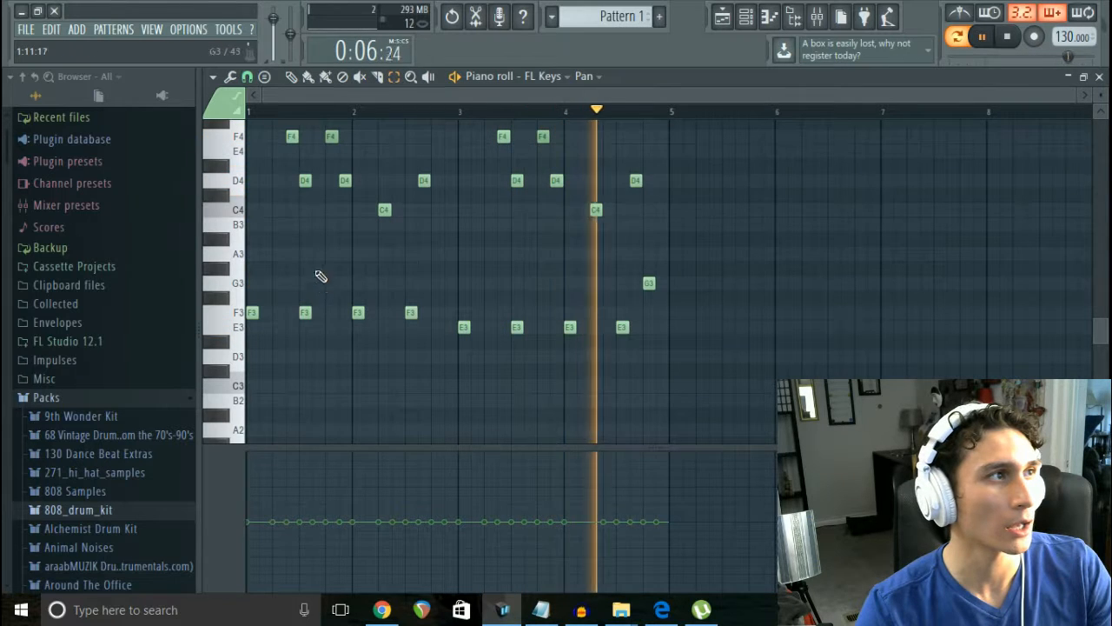
pyautogui.moveTo(256, 254); pyautogui.dragTo(682, 304)
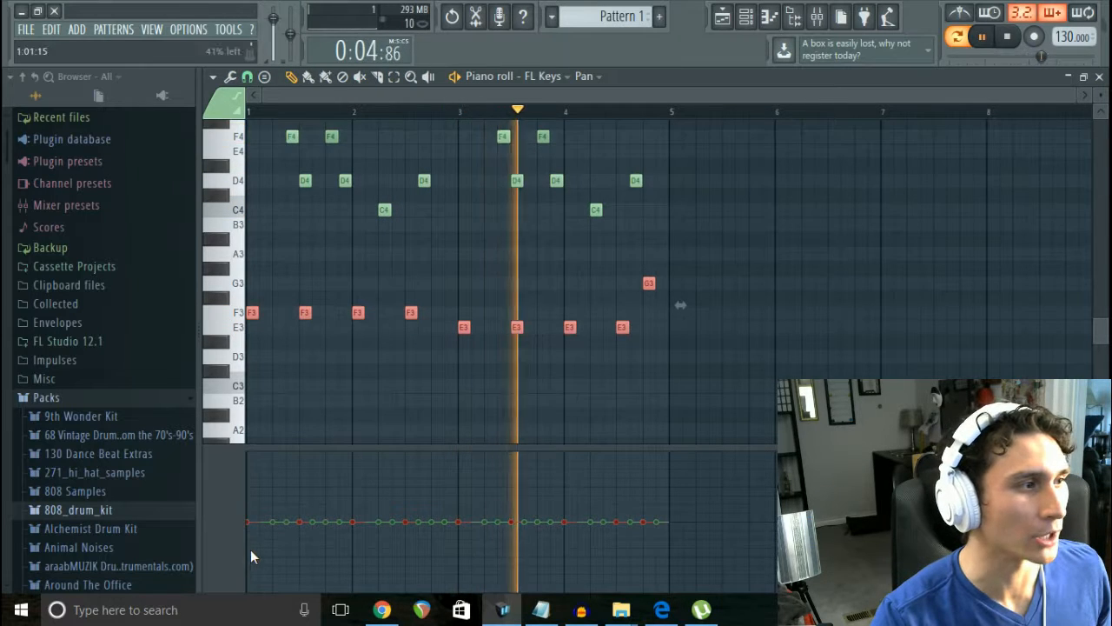
pyautogui.rightClick(245, 501)
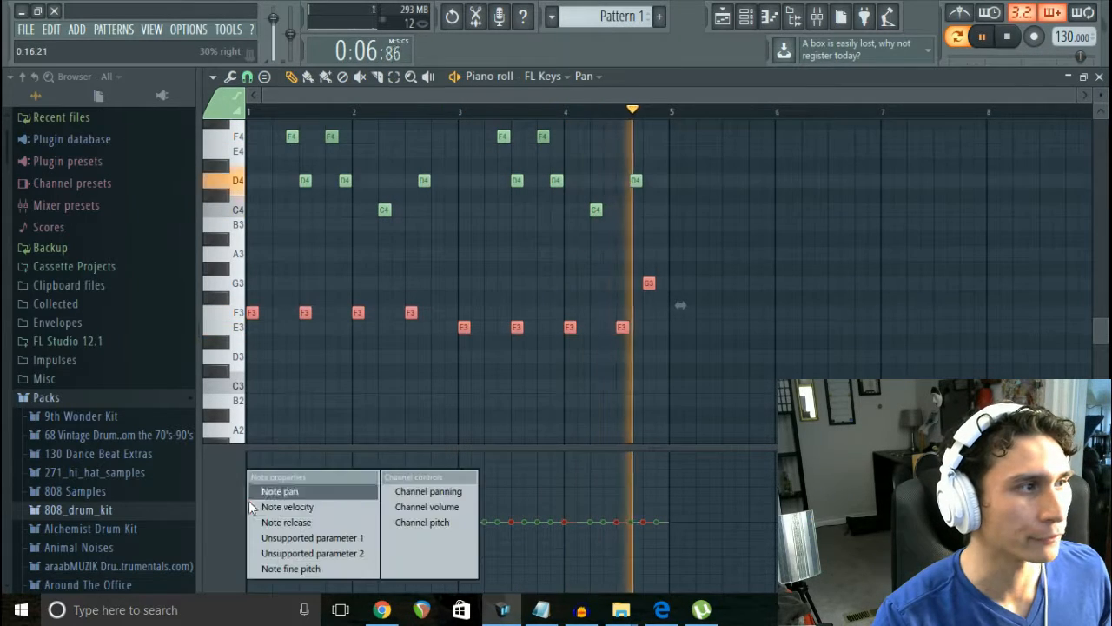
pyautogui.click(262, 455)
pyautogui.moveTo(256, 501); pyautogui.dragTo(369, 498)
pyautogui.moveTo(475, 499); pyautogui.dragTo(642, 502)
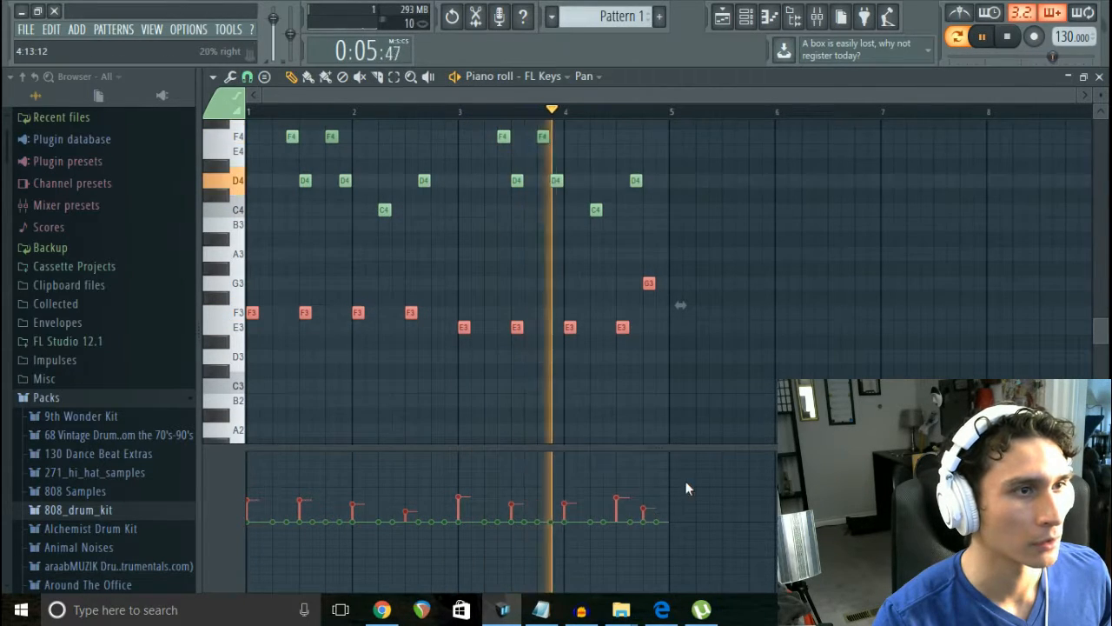
pyautogui.keyDown('ctrl'); pyautogui.click(750, 369); pyautogui.keyUp('ctrl')
# Step: Select the F4, D4 and C4 notes, pan the F4 and D4 notes left and the C4 notes slightly right by varying amounts, and deselect them
pyautogui.scroll(3, 536, 231)
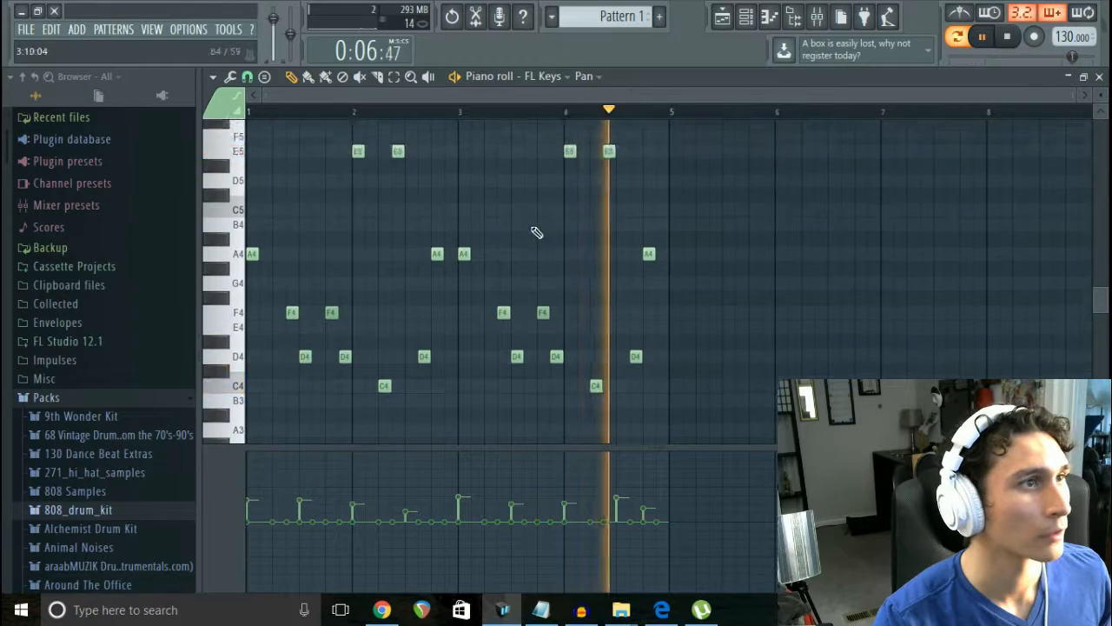
pyautogui.click(393, 77)
pyautogui.scroll(2, 700, 281)
pyautogui.moveTo(710, 261)
pyautogui.mouseDown()
pyautogui.moveTo(367, 451)
pyautogui.moveTo(201, 407)
pyautogui.mouseUp()
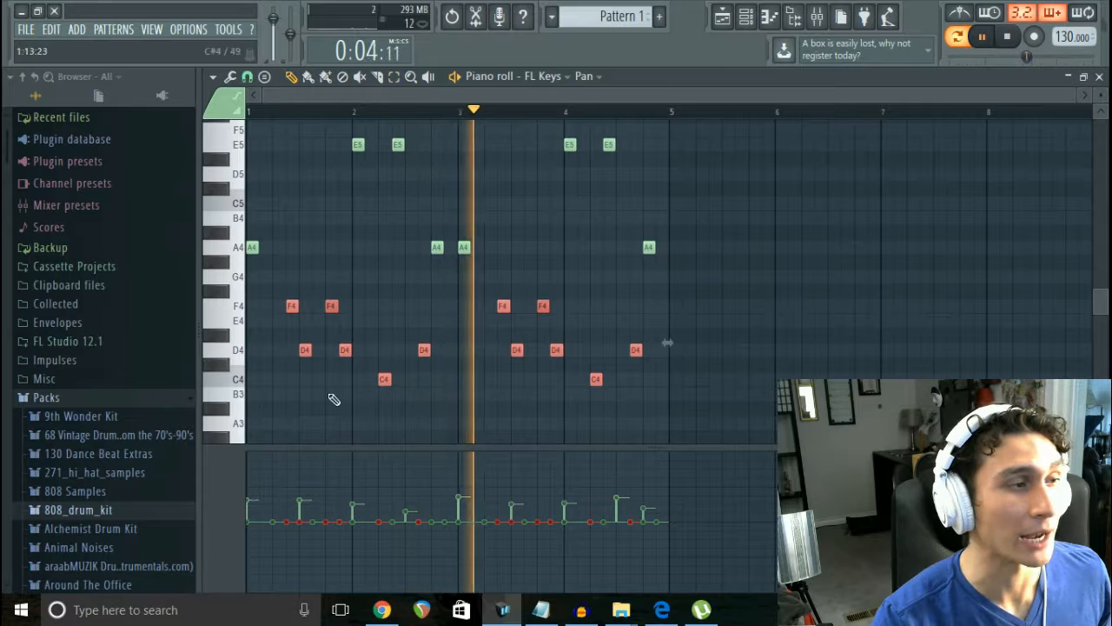
pyautogui.moveTo(323, 510)
pyautogui.mouseDown()
pyautogui.moveTo(299, 530)
pyautogui.moveTo(369, 509)
pyautogui.moveTo(417, 534)
pyautogui.moveTo(439, 565)
pyautogui.mouseUp()
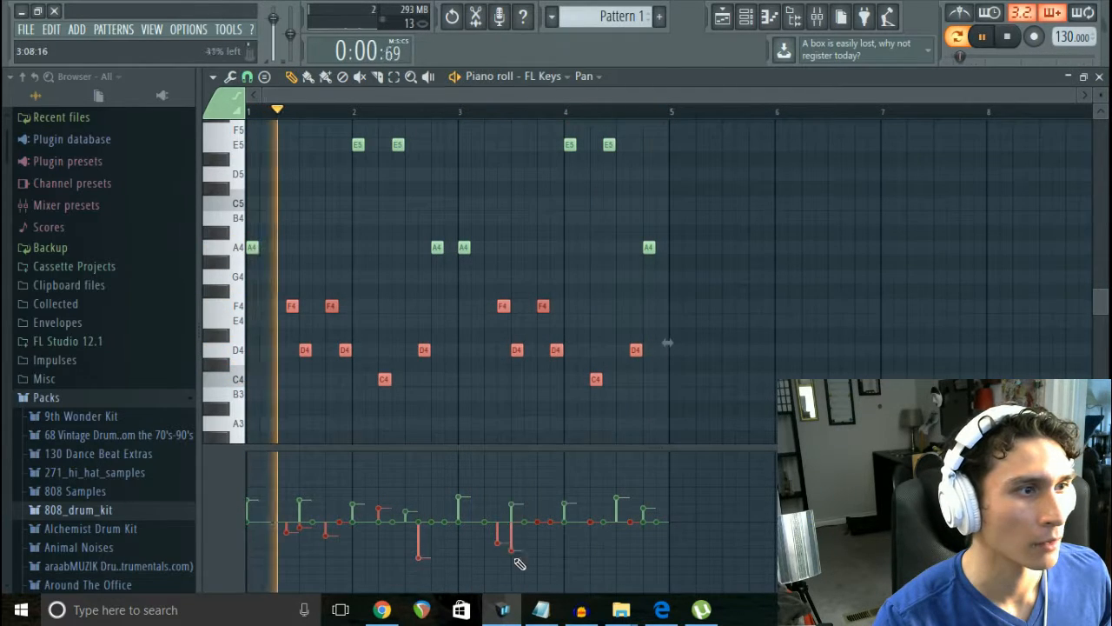
pyautogui.moveTo(519, 563)
pyautogui.mouseDown()
pyautogui.moveTo(566, 514)
pyautogui.moveTo(561, 534)
pyautogui.moveTo(645, 540)
pyautogui.mouseUp()
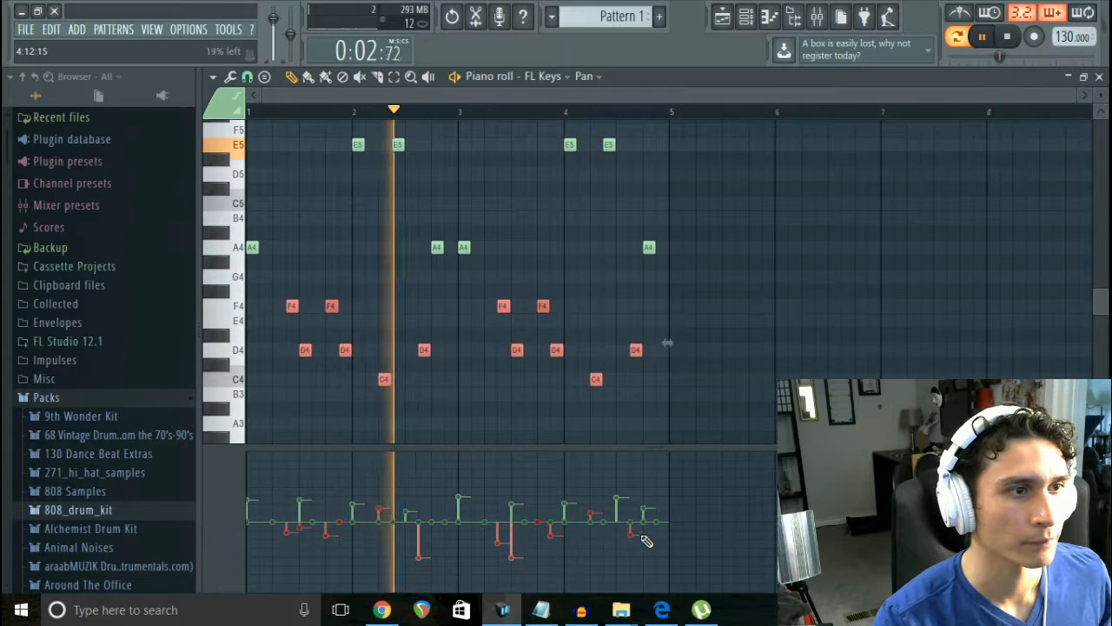
pyautogui.keyDown('ctrl'); pyautogui.click(861, 288); pyautogui.keyUp('ctrl')
pyautogui.scroll(4, 817, 260)
pyautogui.scroll(-2, 732, 206)
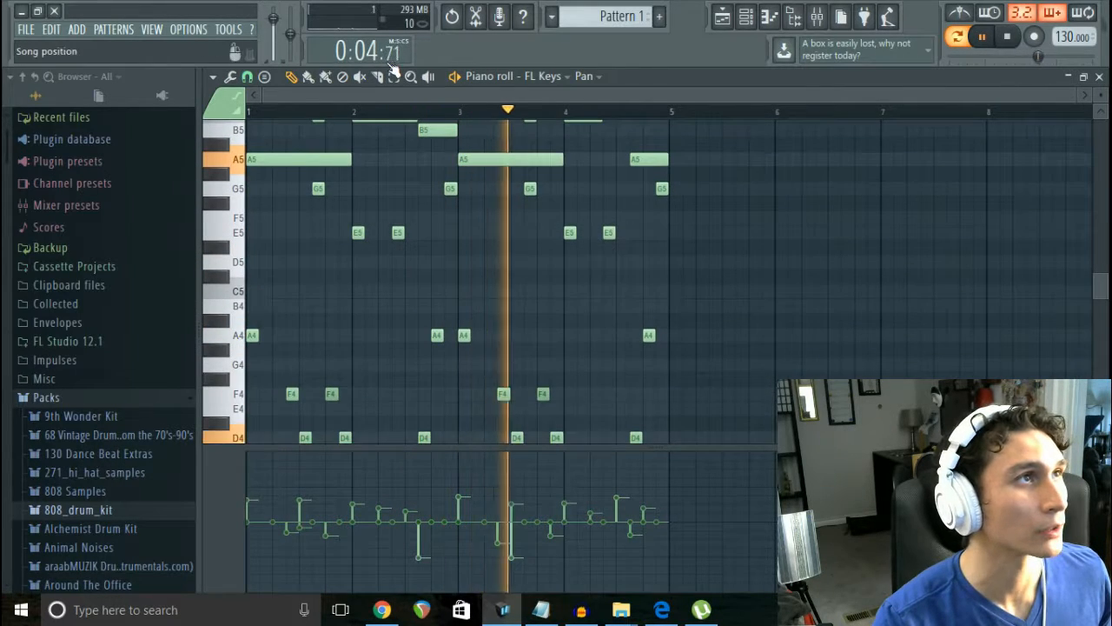
# Step: Select the A4, E5 and G5 notes, pan most right by varying amounts, pan bar 2's second E5 and bar 3's G5 left, and deselect
pyautogui.click(250, 190)
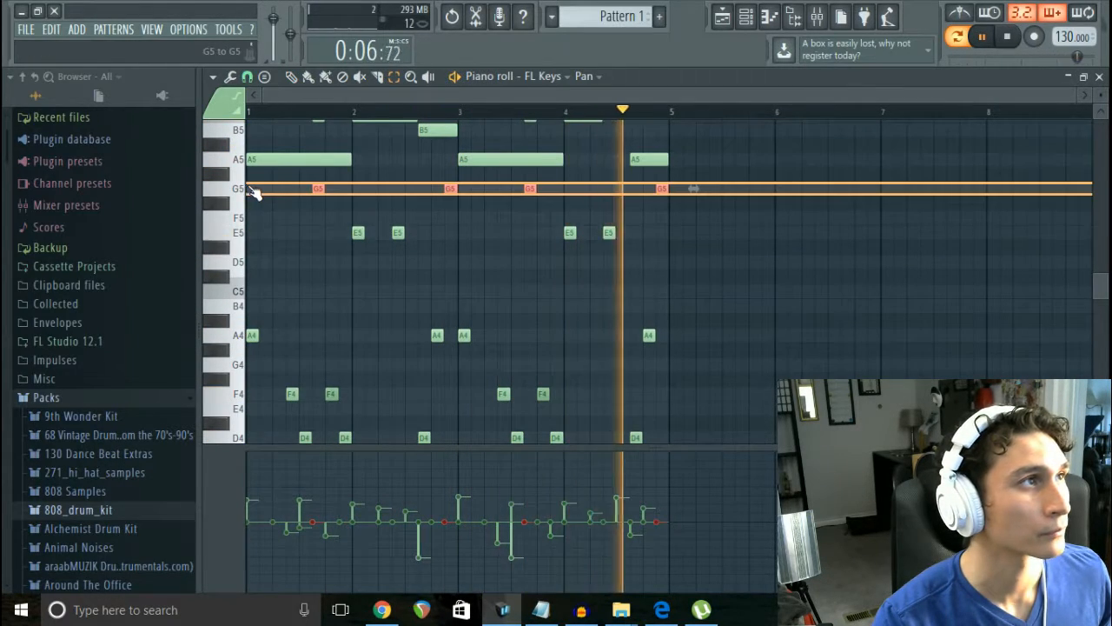
pyautogui.moveTo(252, 191); pyautogui.dragTo(698, 342)
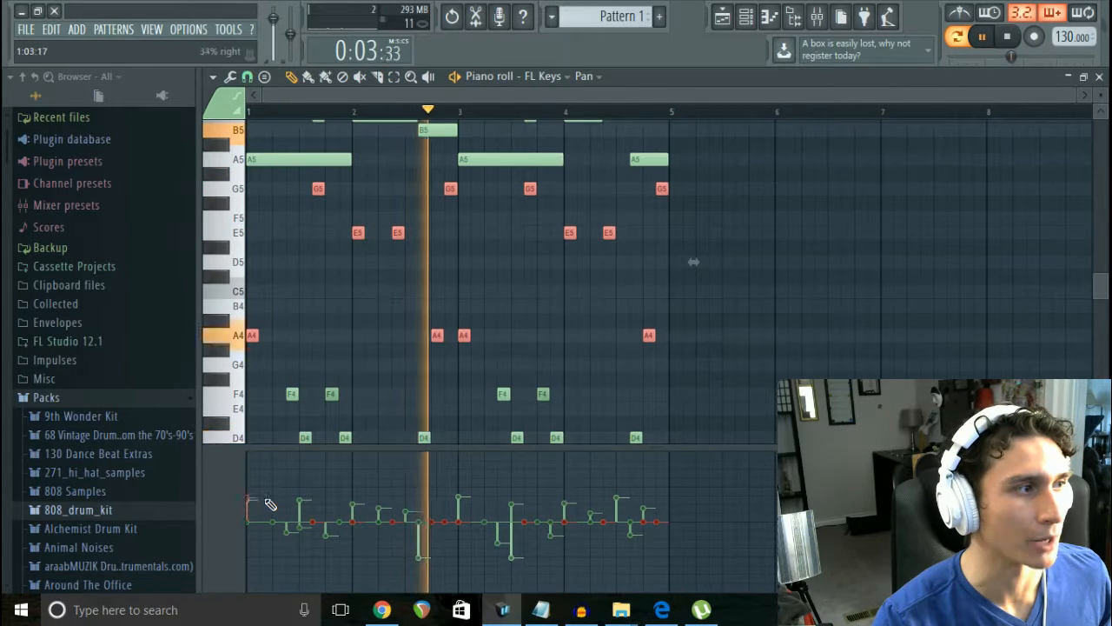
pyautogui.moveTo(266, 505)
pyautogui.mouseDown()
pyautogui.moveTo(298, 515)
pyautogui.moveTo(359, 496)
pyautogui.mouseUp()
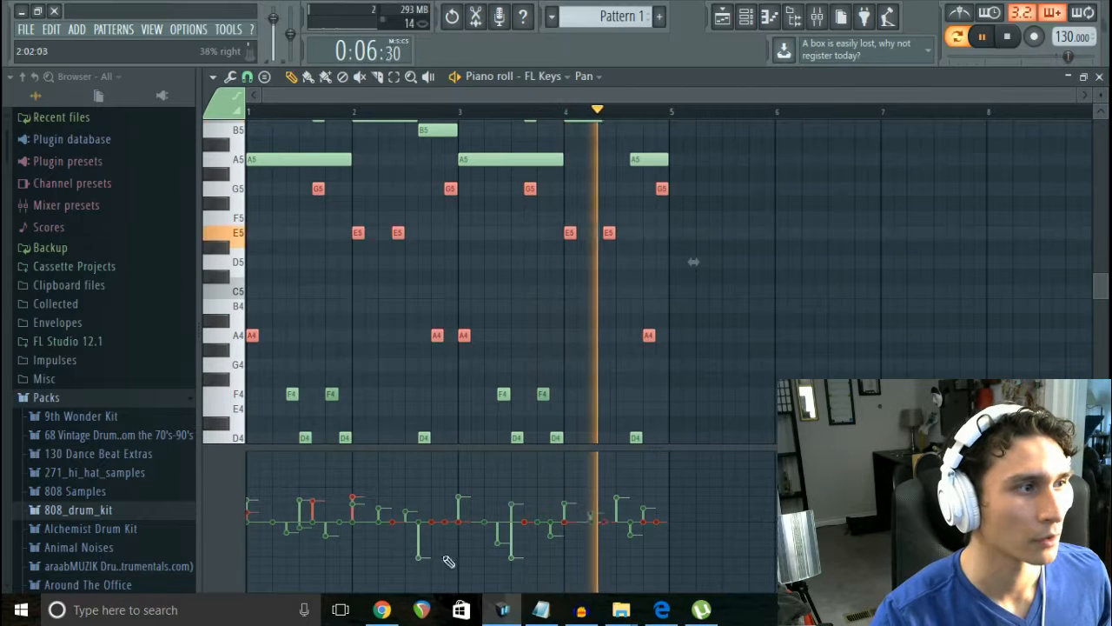
pyautogui.click(395, 539)
pyautogui.moveTo(433, 518); pyautogui.dragTo(448, 515)
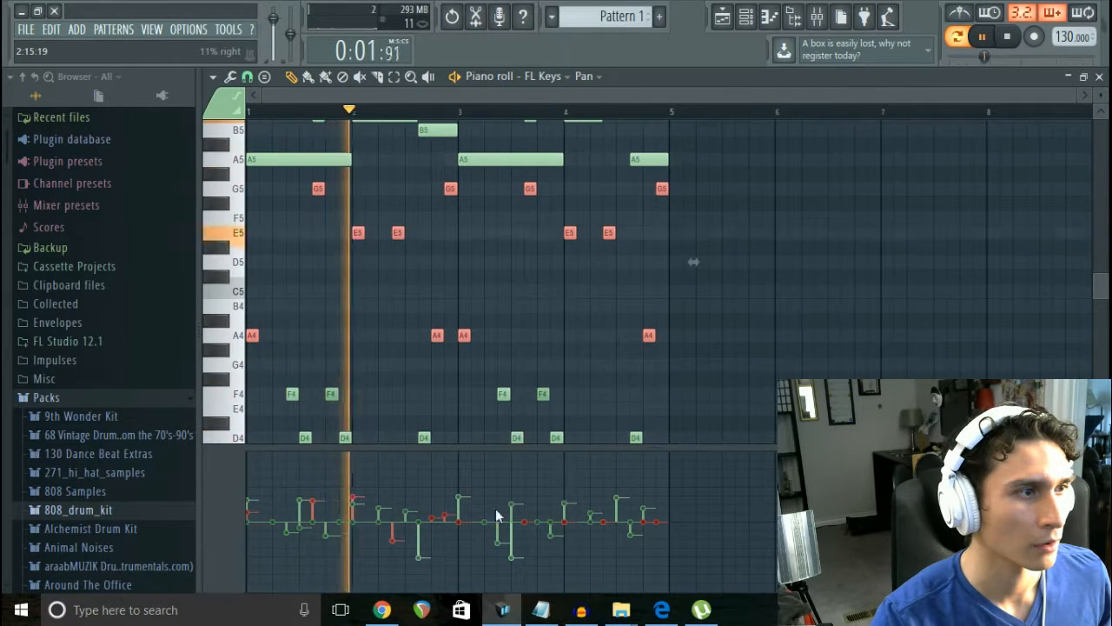
pyautogui.click(534, 546)
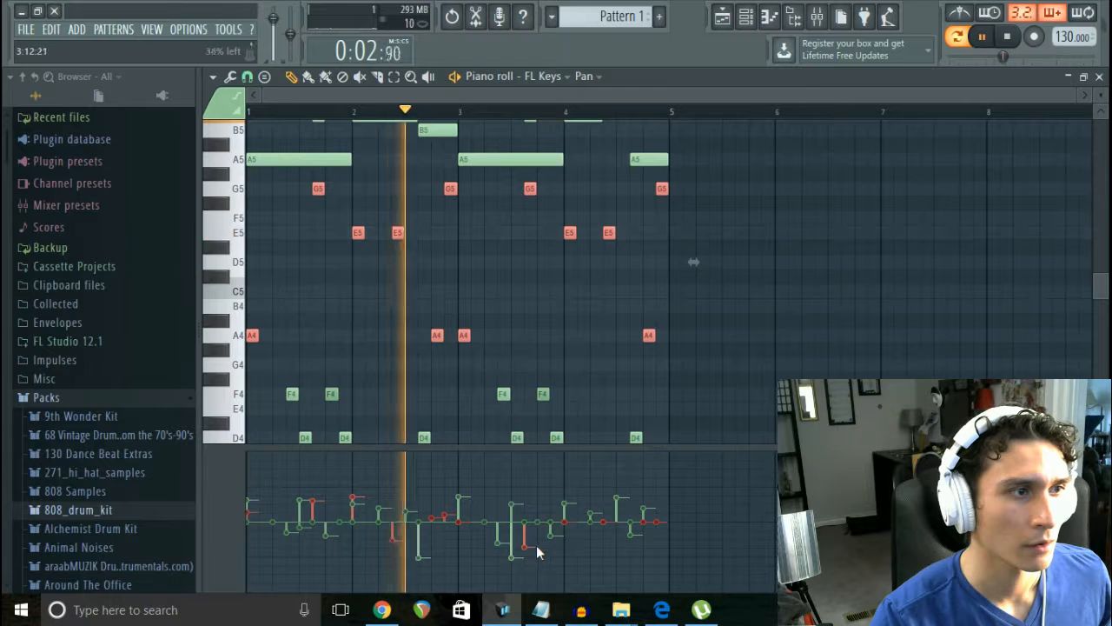
pyautogui.click(571, 509)
pyautogui.moveTo(646, 507); pyautogui.dragTo(657, 499)
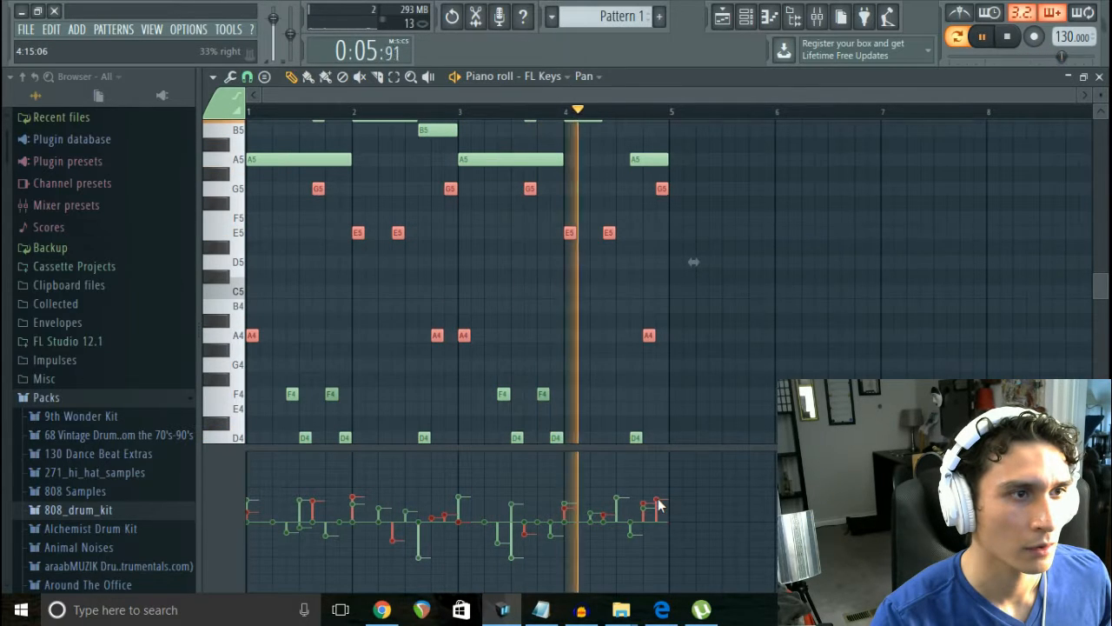
pyautogui.keyDown('ctrl'); pyautogui.click(837, 355); pyautogui.keyUp('ctrl')
# Step: Select the sustained C6 and B5 notes in bars 2 and 4, pan the C6 notes slightly right and the B5 slightly left, and deselect
pyautogui.scroll(6, 838, 359)
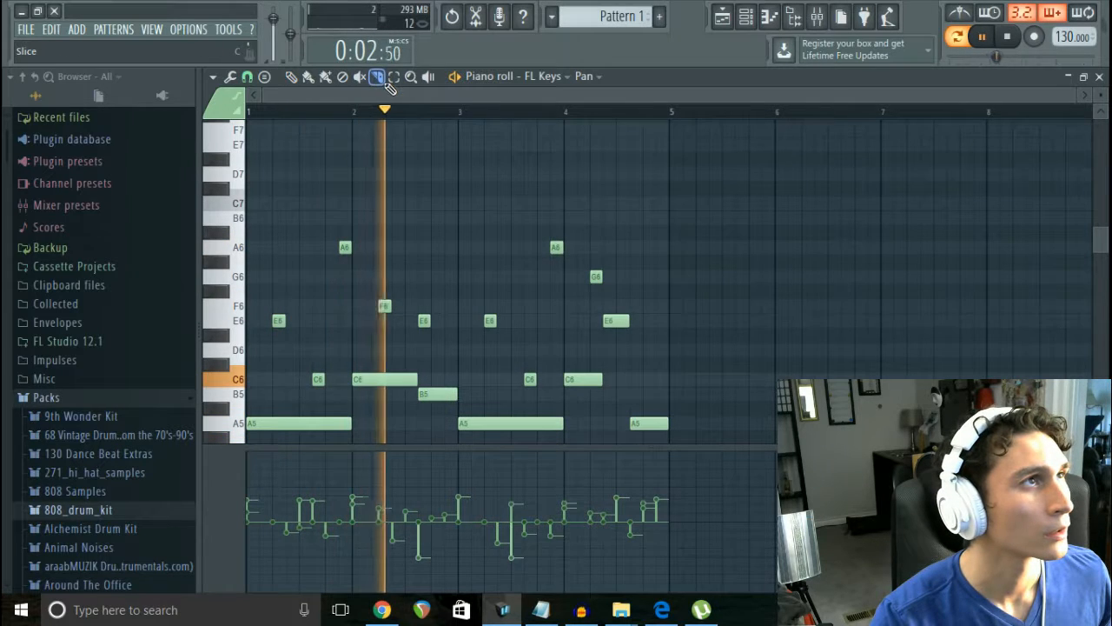
pyautogui.scroll(-3, 326, 372)
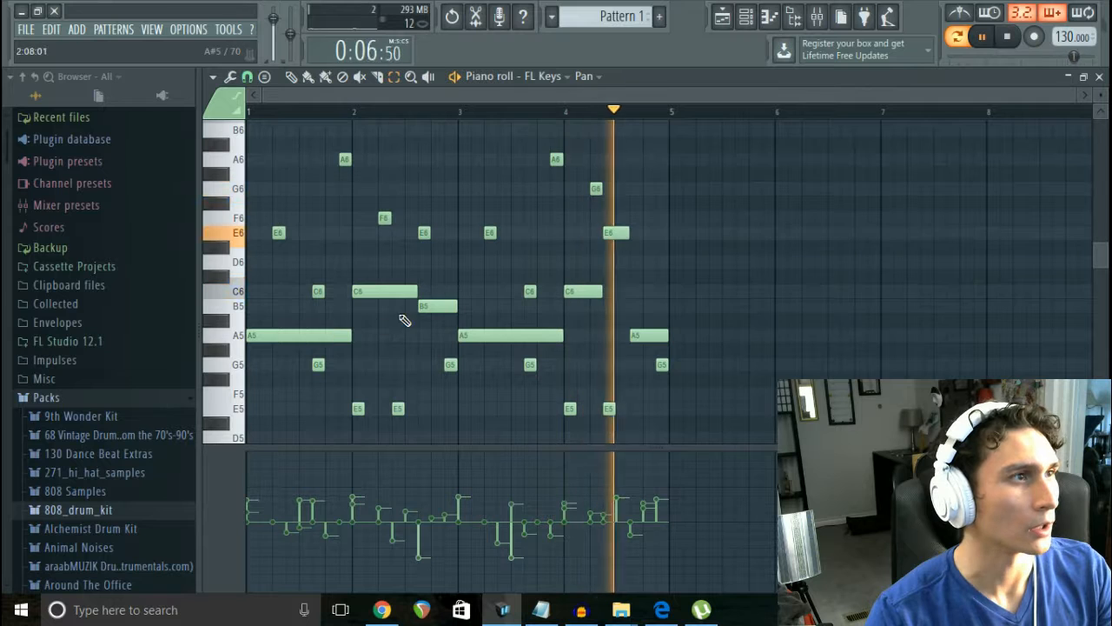
pyautogui.keyDown('ctrl'); pyautogui.keyDown('shift'); pyautogui.click(410, 293); pyautogui.keyUp('shift'); pyautogui.keyUp('ctrl')
pyautogui.keyDown('ctrl'); pyautogui.keyDown('shift'); pyautogui.click(443, 309); pyautogui.keyUp('shift'); pyautogui.keyUp('ctrl')
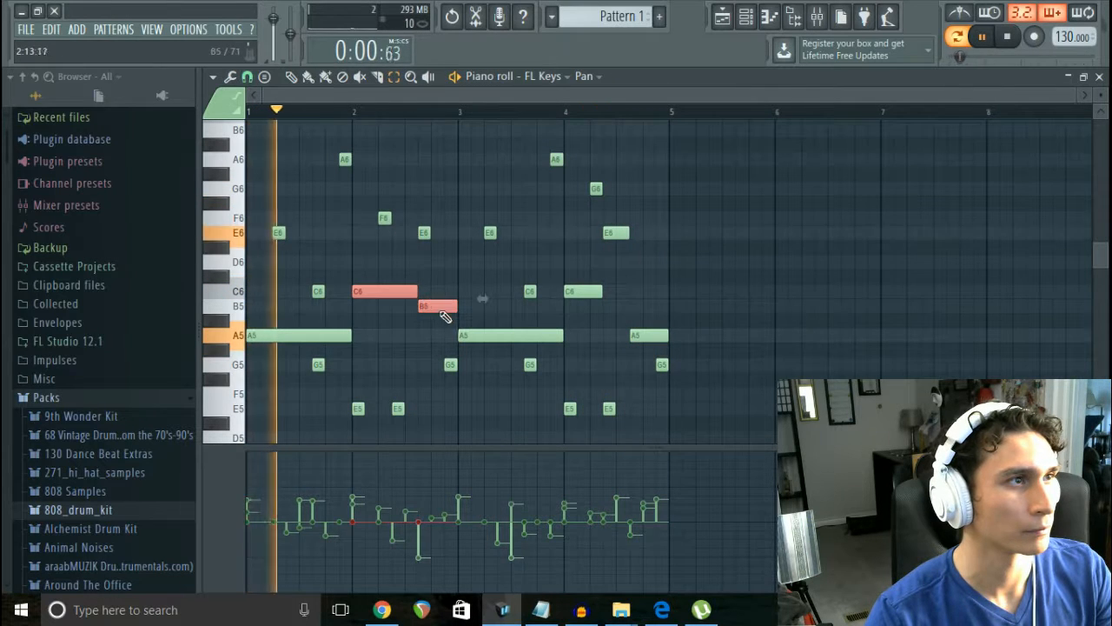
pyautogui.keyDown('ctrl'); pyautogui.keyDown('shift'); pyautogui.click(574, 295); pyautogui.keyUp('shift'); pyautogui.keyUp('ctrl')
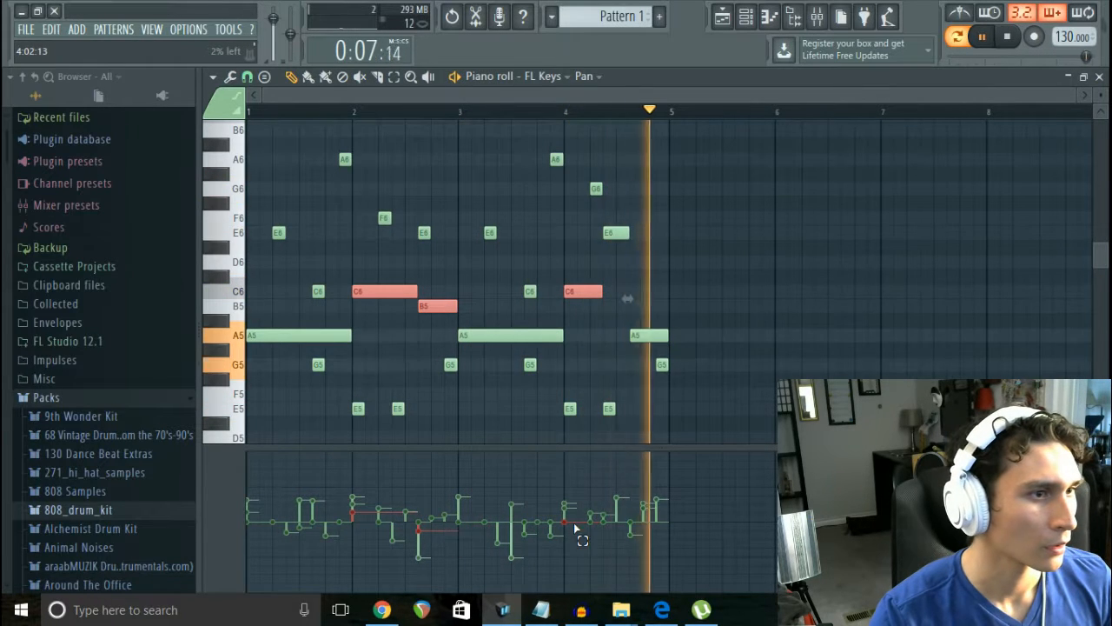
pyautogui.keyDown('ctrl'); pyautogui.click(782, 409); pyautogui.keyUp('ctrl')
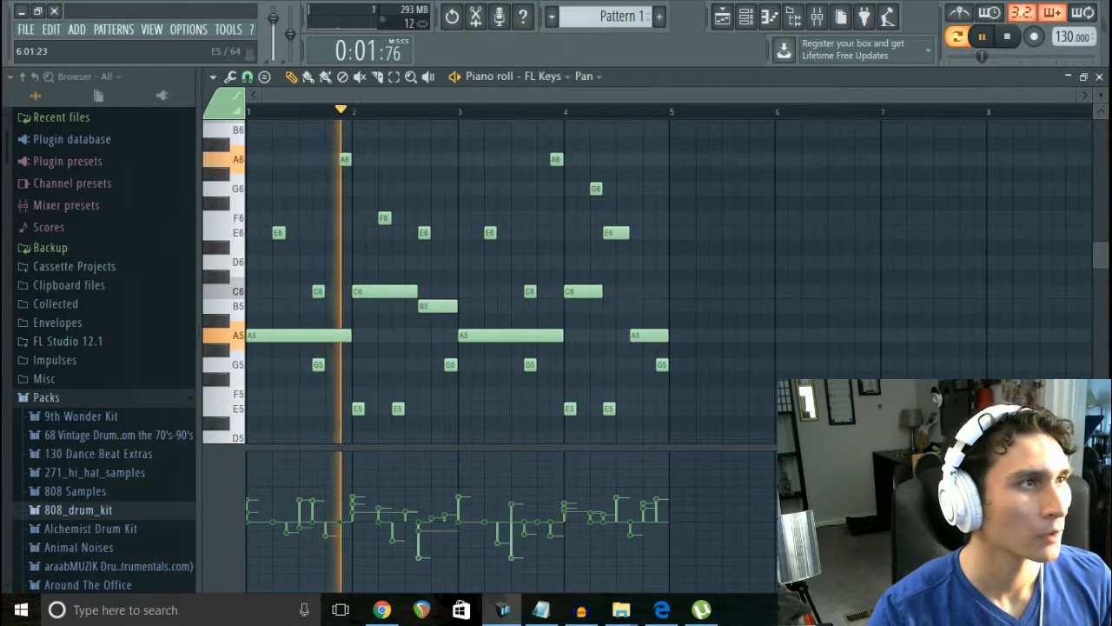
# Step: Select all the E6, F6, G6 and A6 notes, pan them left by varying amounts, and deselect them
pyautogui.scroll(2, 1021, 372)
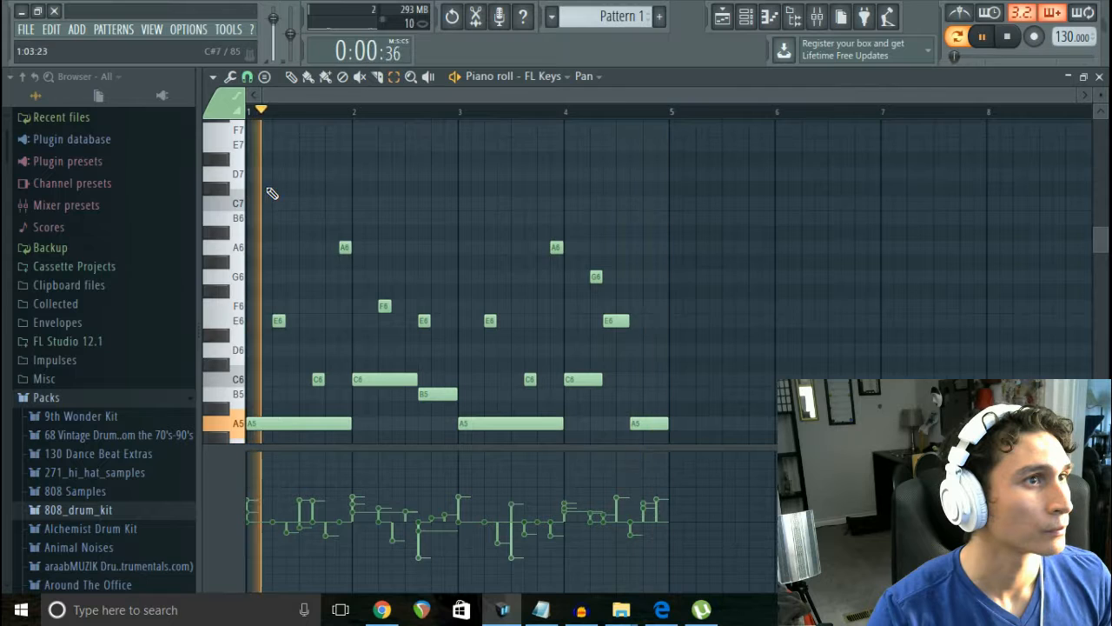
pyautogui.moveTo(269, 185); pyautogui.dragTo(802, 356)
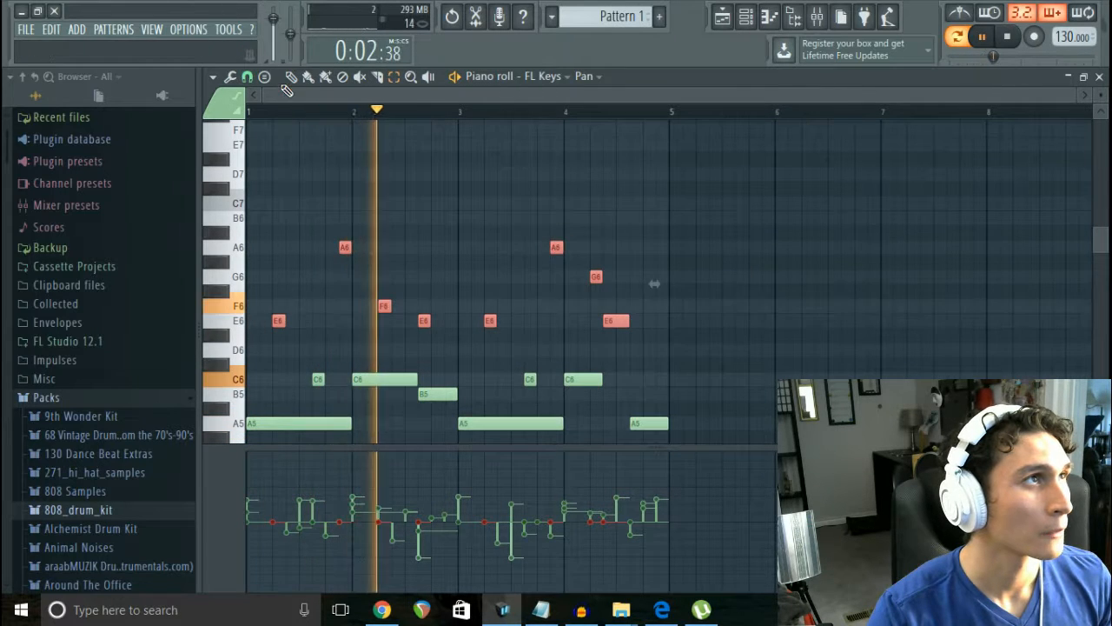
pyautogui.click(351, 189)
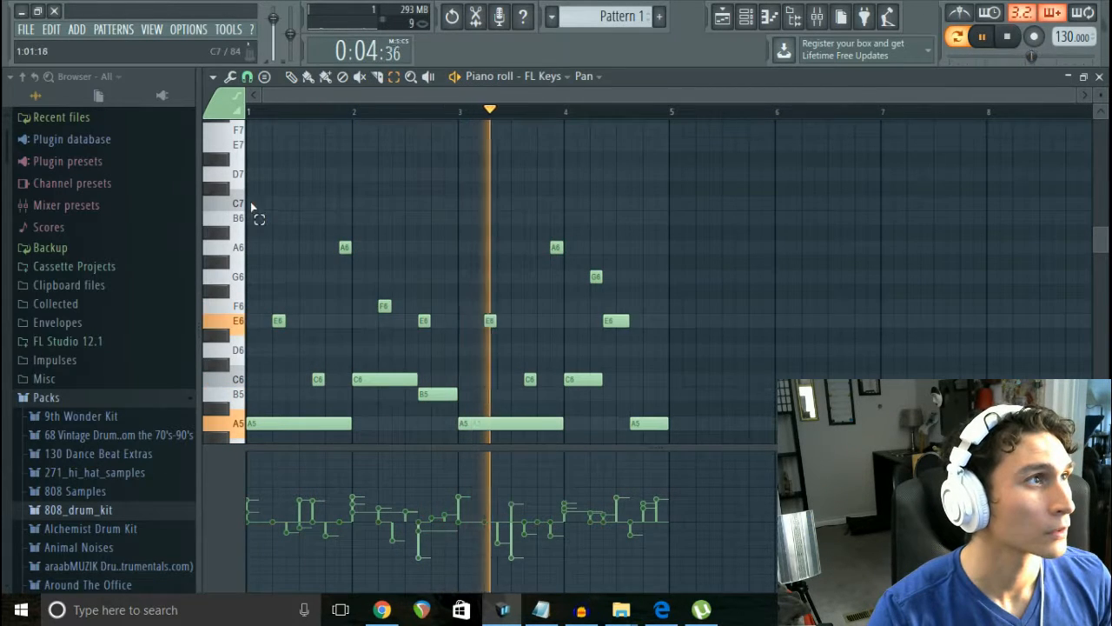
pyautogui.moveTo(252, 202); pyautogui.dragTo(782, 348)
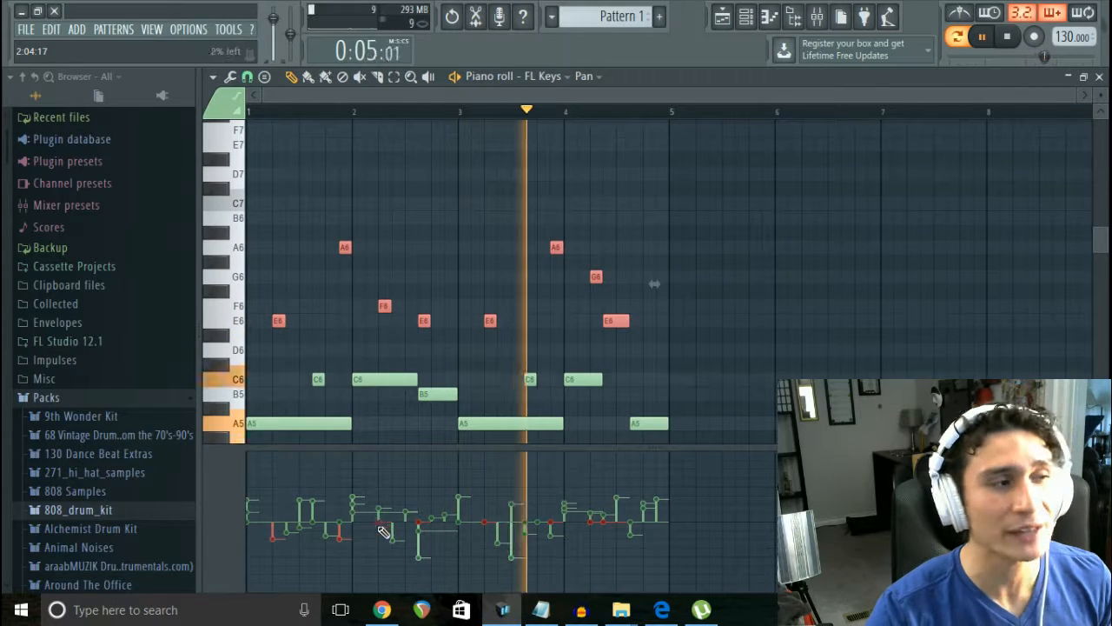
pyautogui.moveTo(380, 523); pyautogui.dragTo(392, 545)
pyautogui.click(416, 539)
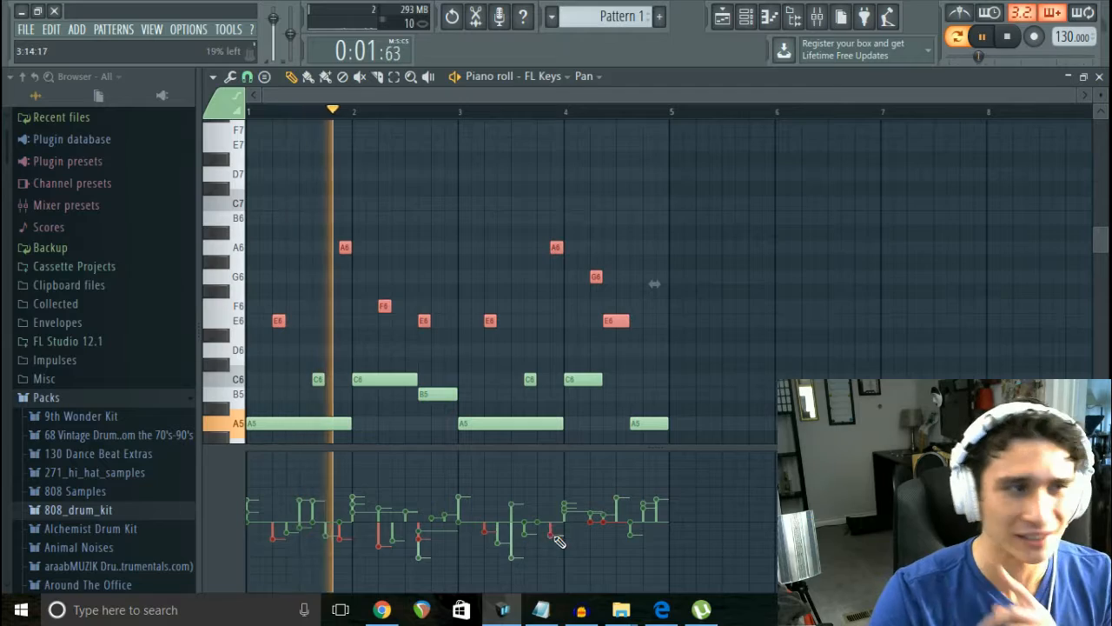
pyautogui.click(596, 540)
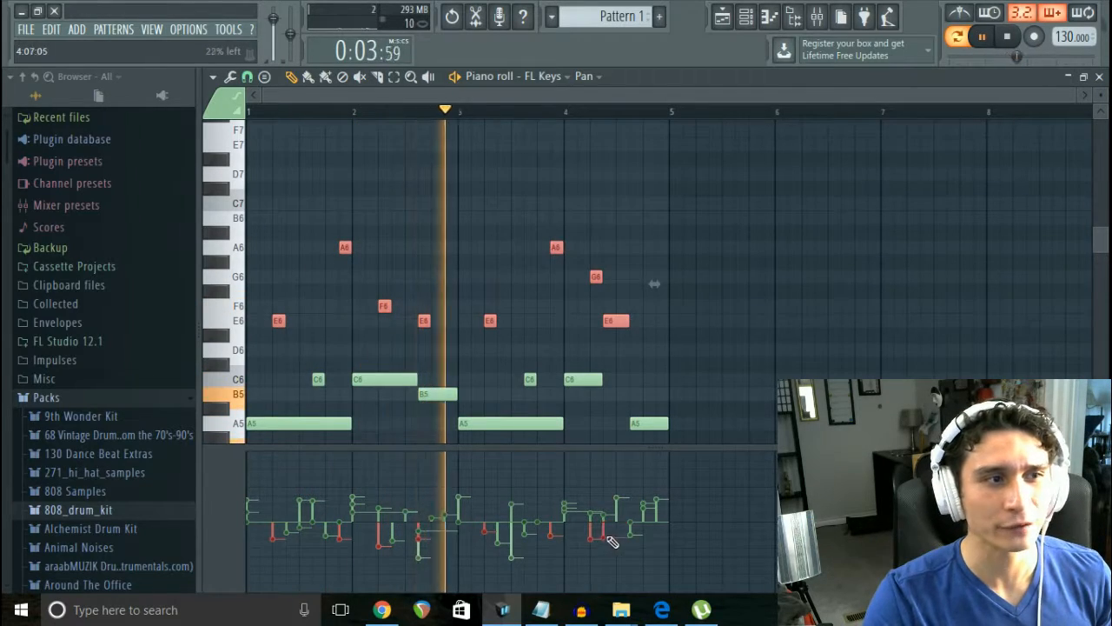
pyautogui.keyDown('ctrl'); pyautogui.click(898, 241); pyautogui.keyUp('ctrl')
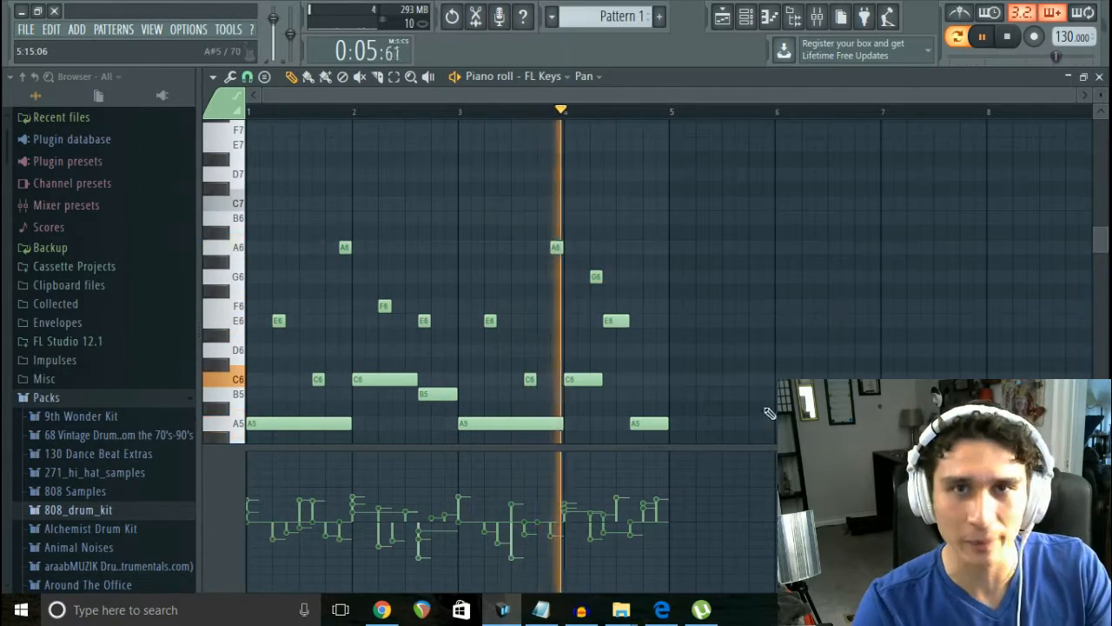
# Step: Save the project and bring up the playlist with the browser's Packs folder collapsed
pyautogui.hotkey('ctrl', 's')
pyautogui.click(648, 428)
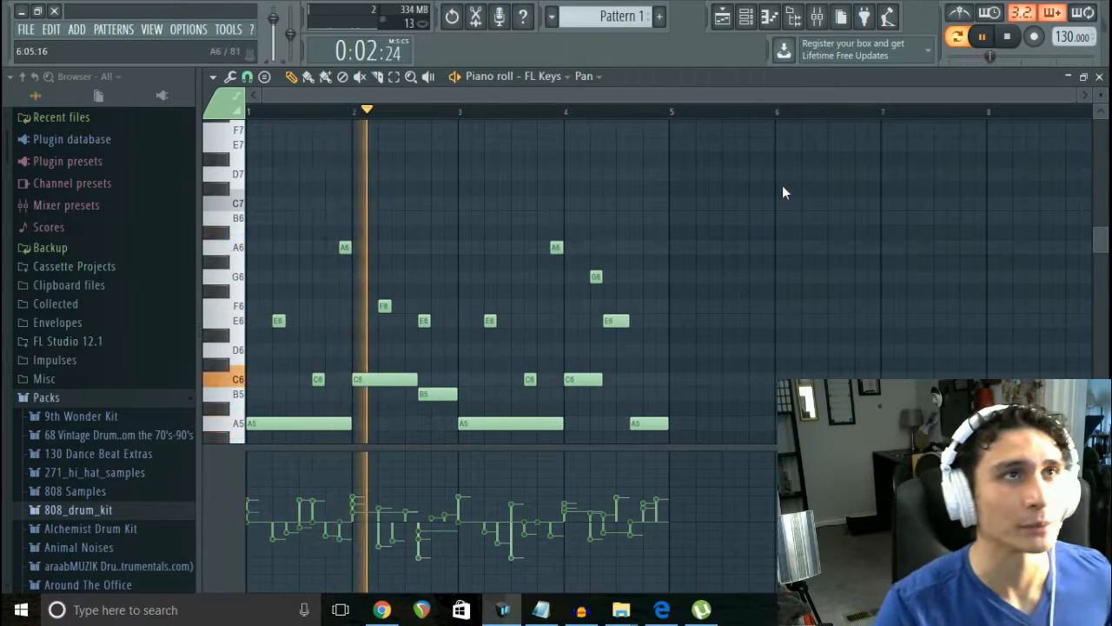
pyautogui.click(723, 19)
pyautogui.moveTo(538, 99); pyautogui.dragTo(884, 99)
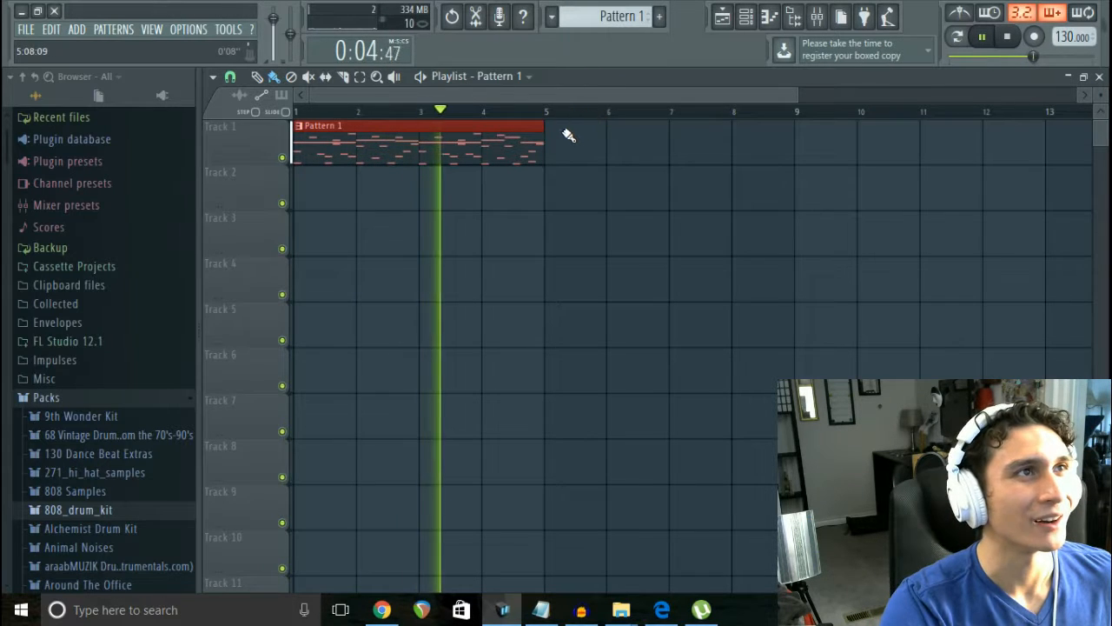
pyautogui.click(153, 399)
pyautogui.scroll(-2, 144, 412)
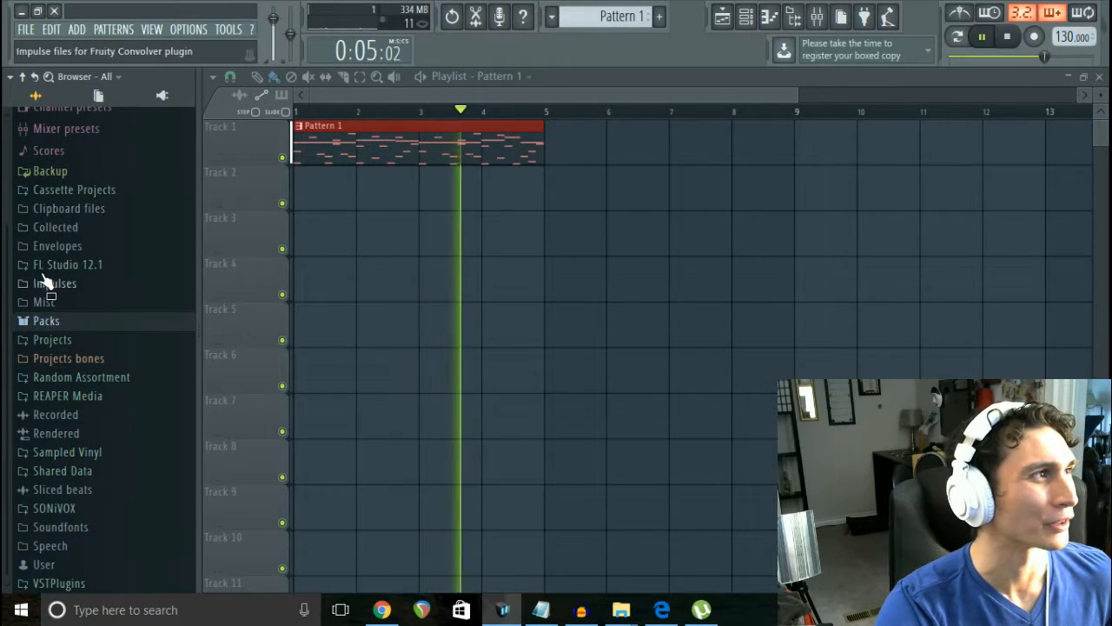
# Step: Show the channel rack, look over the FL Keys plugin settings, and stop playback
pyautogui.click(745, 18)
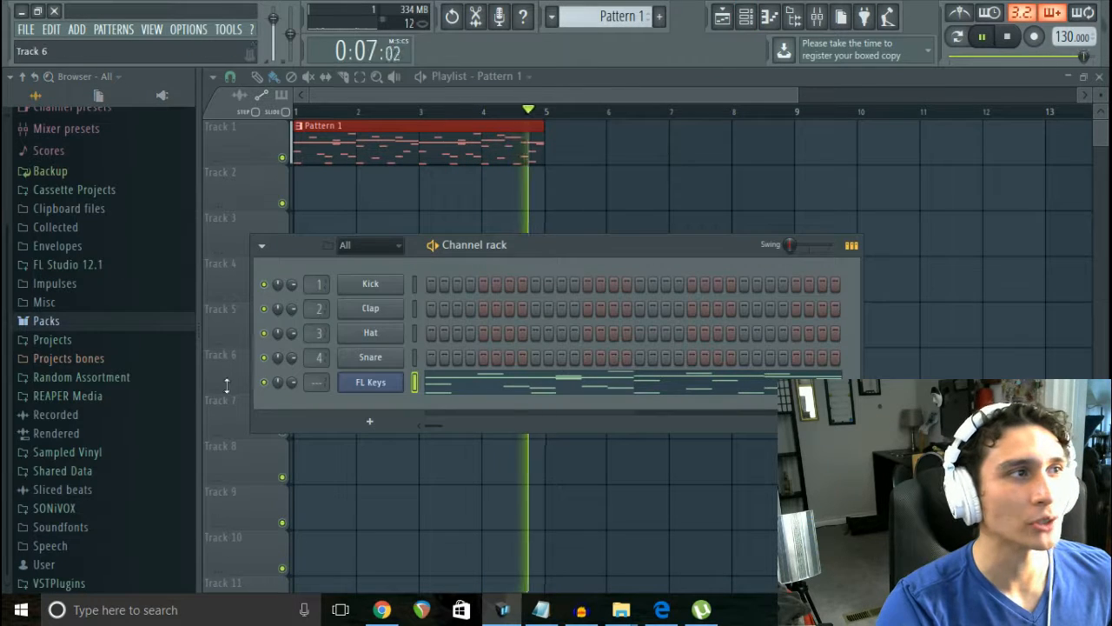
pyautogui.click(353, 388)
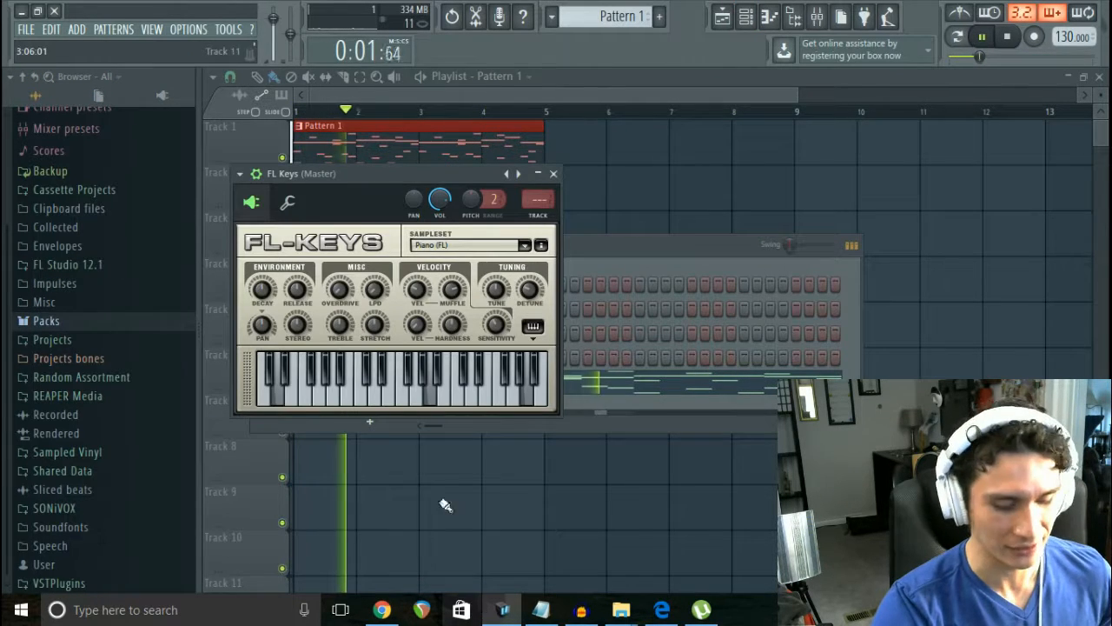
pyautogui.click(554, 174)
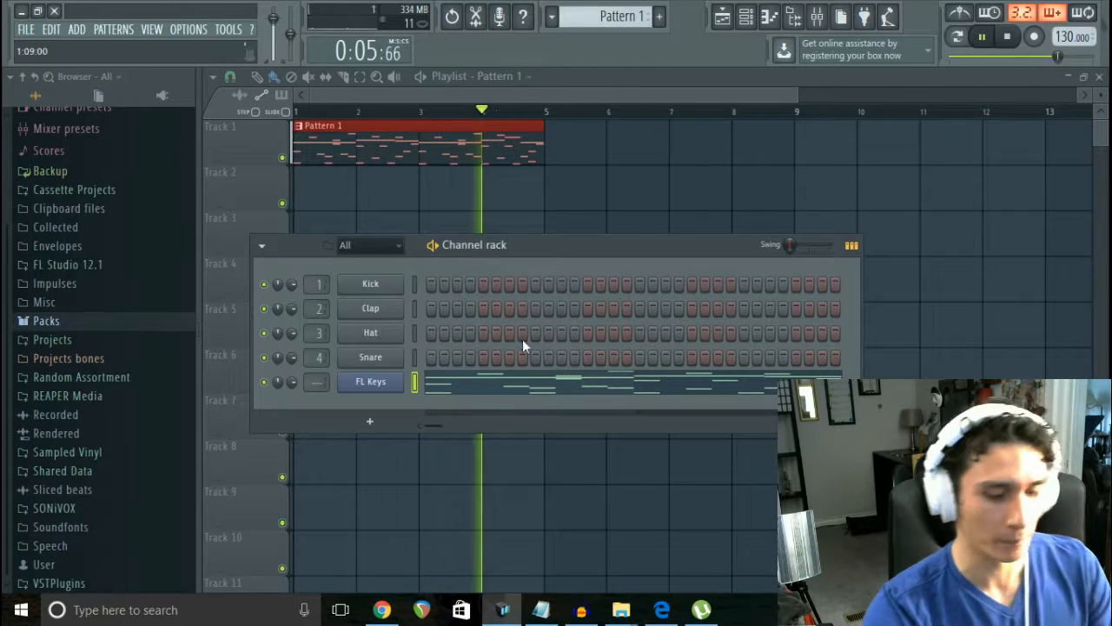
pyautogui.press('space')
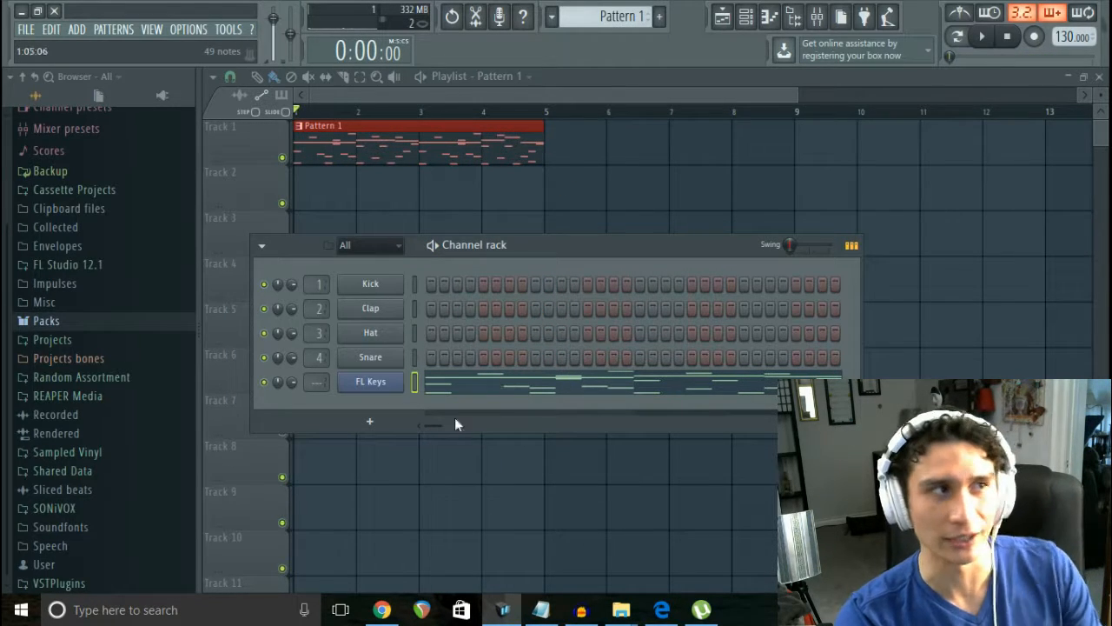
# Step: Replace the FL Keys channel's instrument with the Orchestral plugin
pyautogui.rightClick(391, 382)
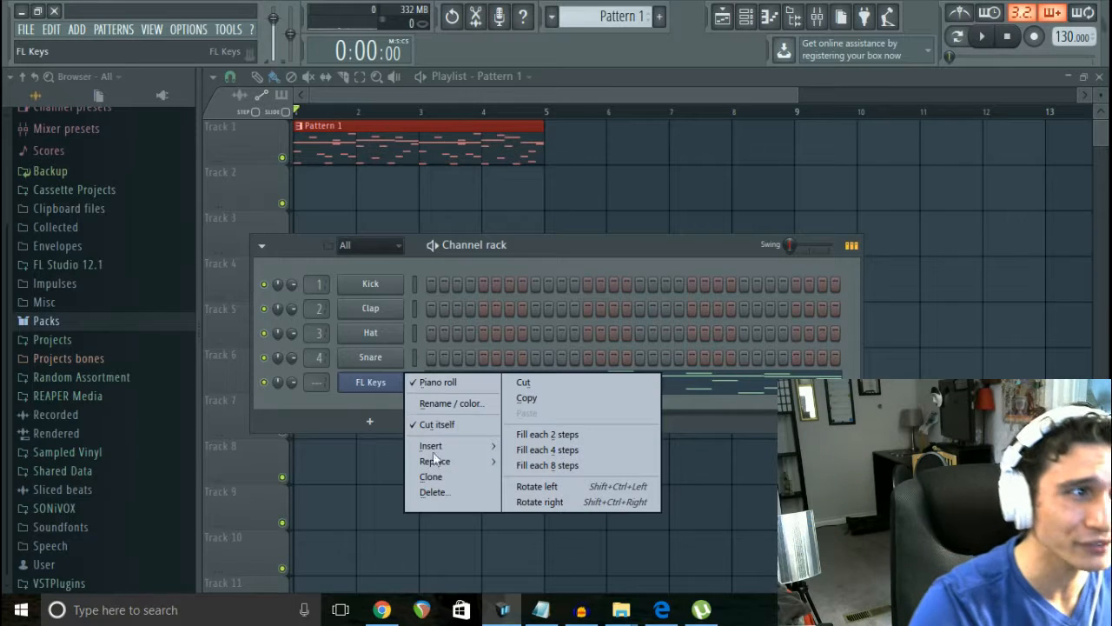
pyautogui.moveTo(484, 466)
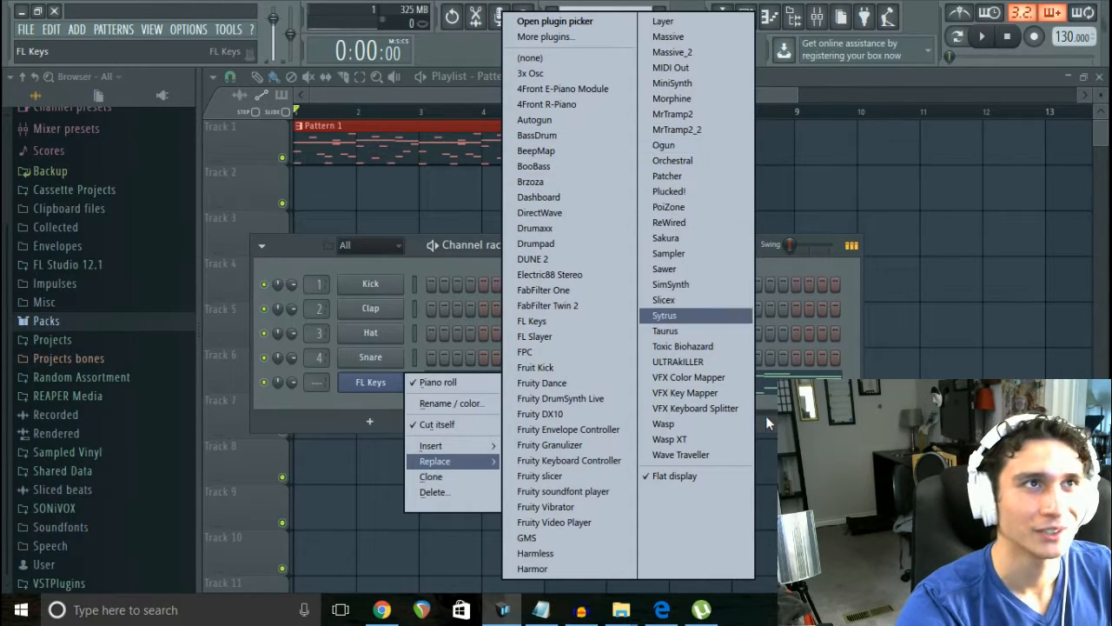
pyautogui.click(712, 165)
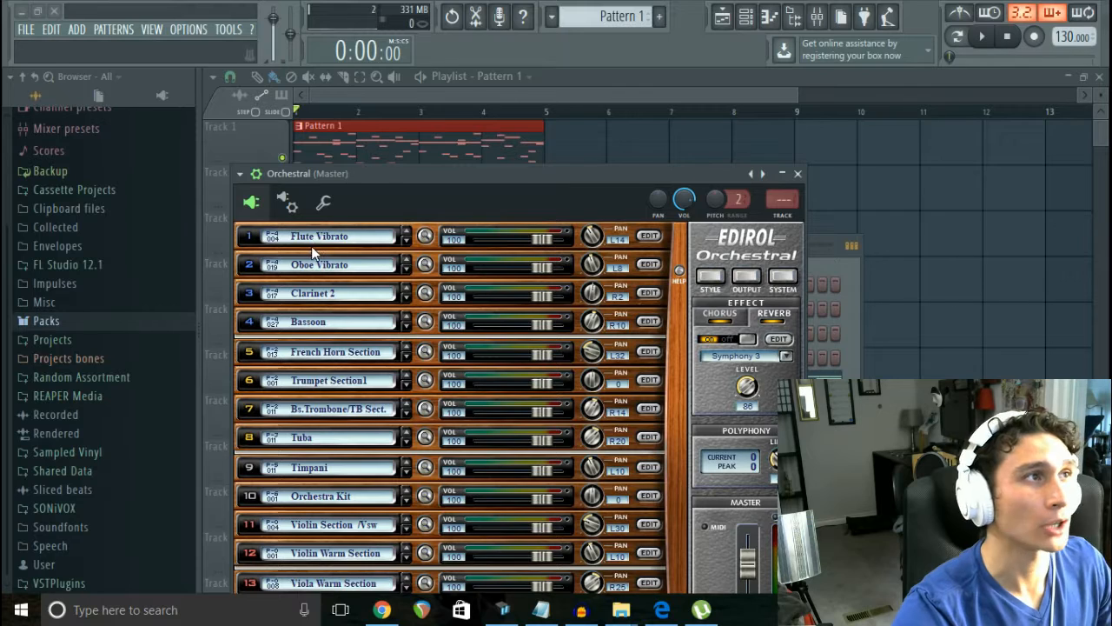
# Step: Load Concert Piano into Orchestral's part 1 at volume 127 and pan L4, with the Symphony 3 effect level set to 29
pyautogui.click(320, 240)
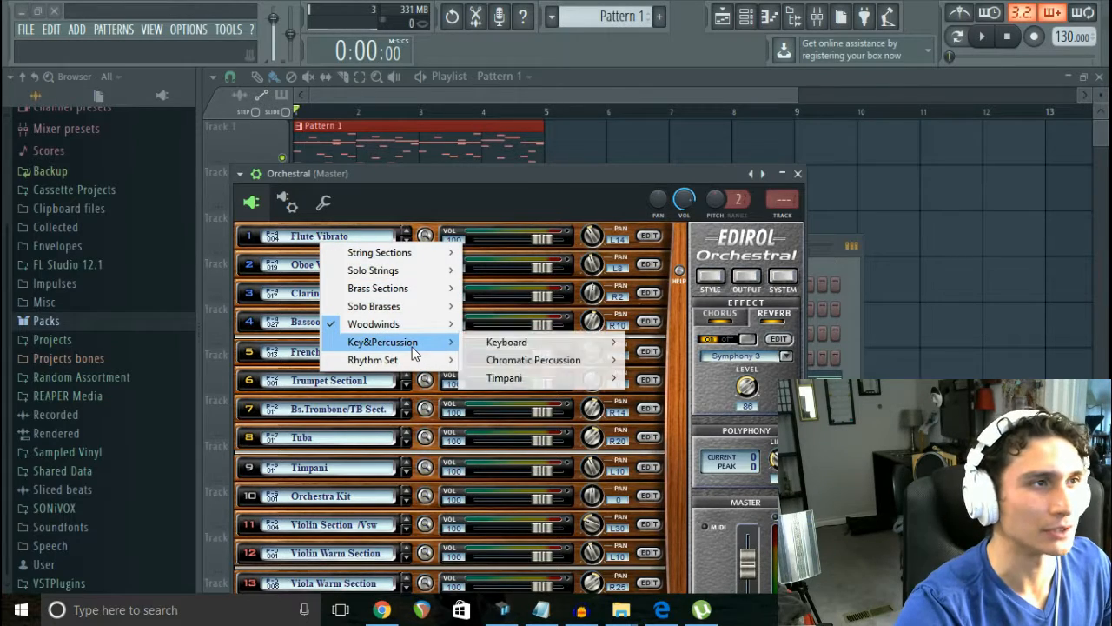
pyautogui.moveTo(511, 348)
pyautogui.click(658, 323)
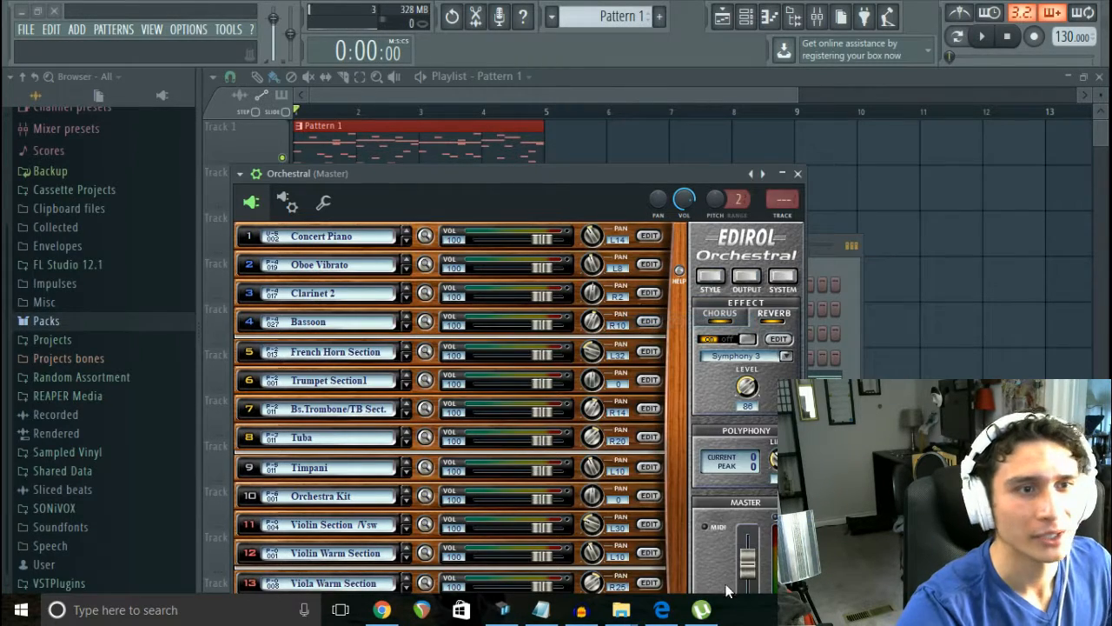
pyautogui.moveTo(742, 373); pyautogui.dragTo(748, 417)
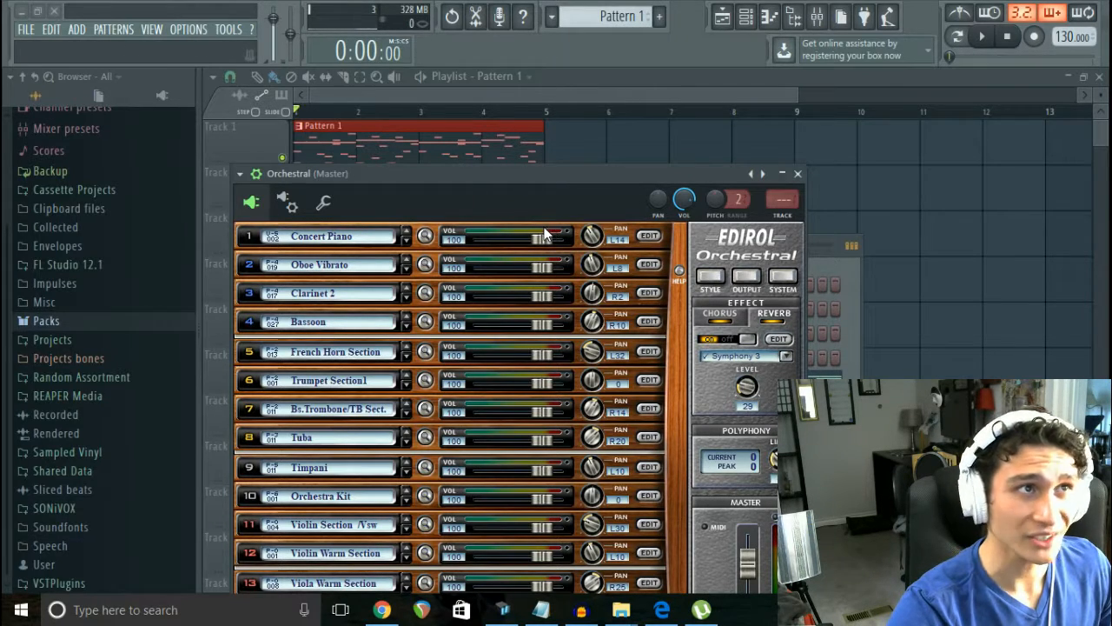
pyautogui.moveTo(544, 235); pyautogui.dragTo(591, 245)
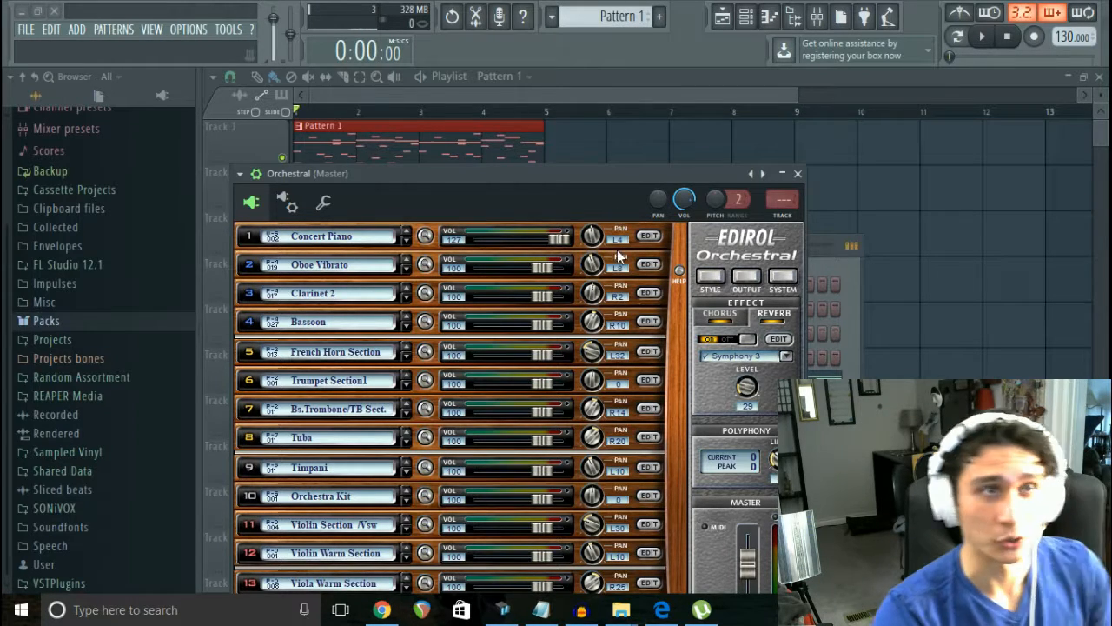
# Step: Minimize the Orchestral window, reposition the channel rack slightly, and restore the Orchestral window
pyautogui.click(785, 178)
pyautogui.moveTo(704, 241); pyautogui.dragTo(722, 229)
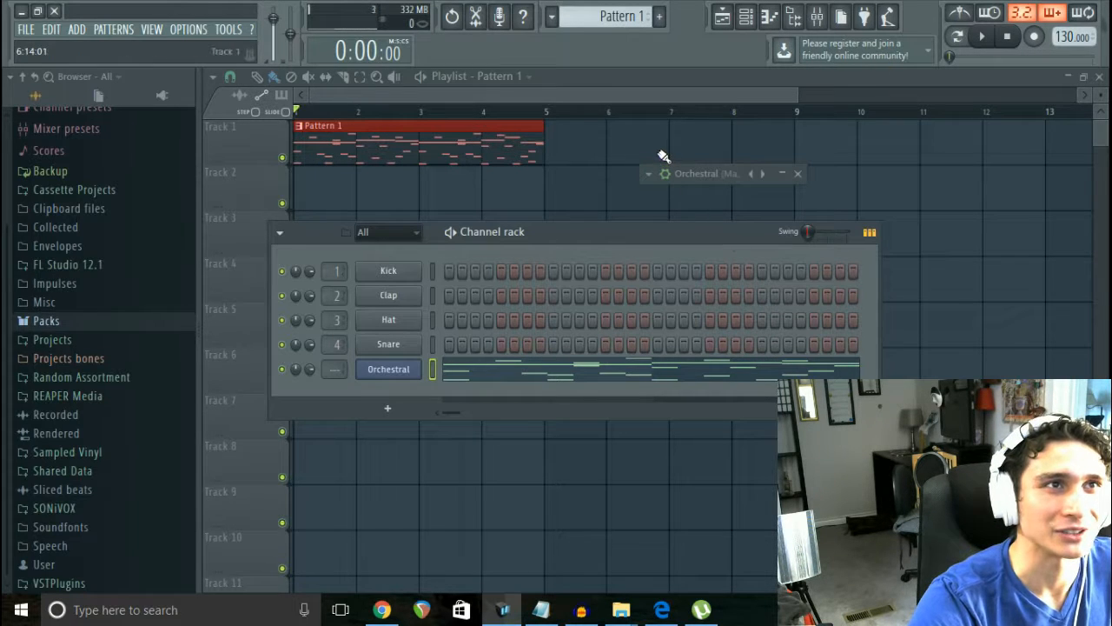
pyautogui.doubleClick(687, 168)
pyautogui.doubleClick(688, 169)
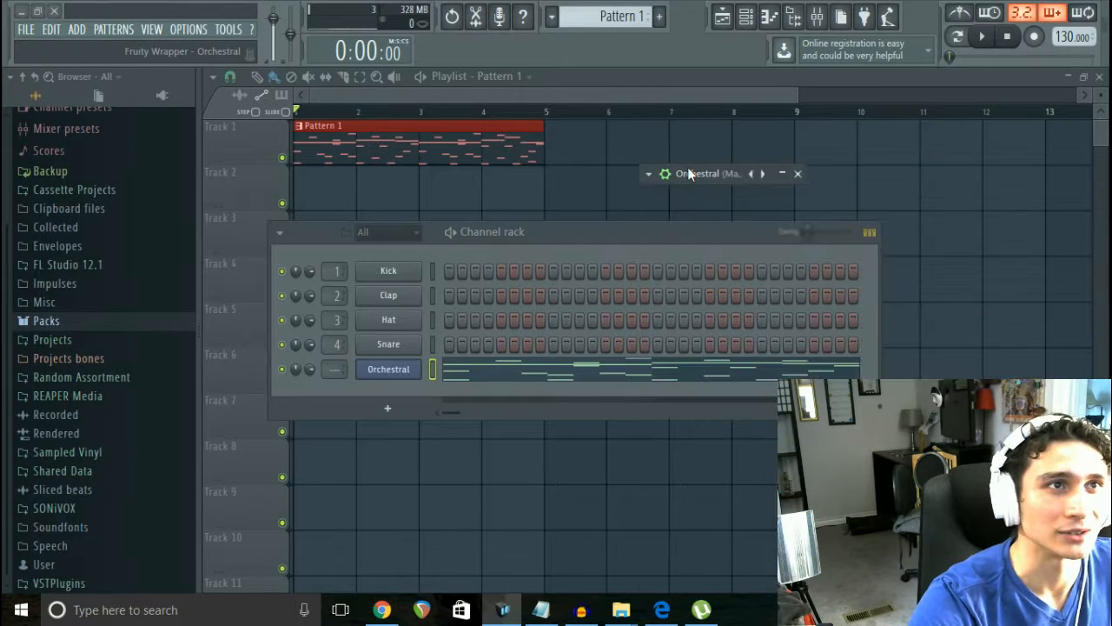
pyautogui.doubleClick(688, 172)
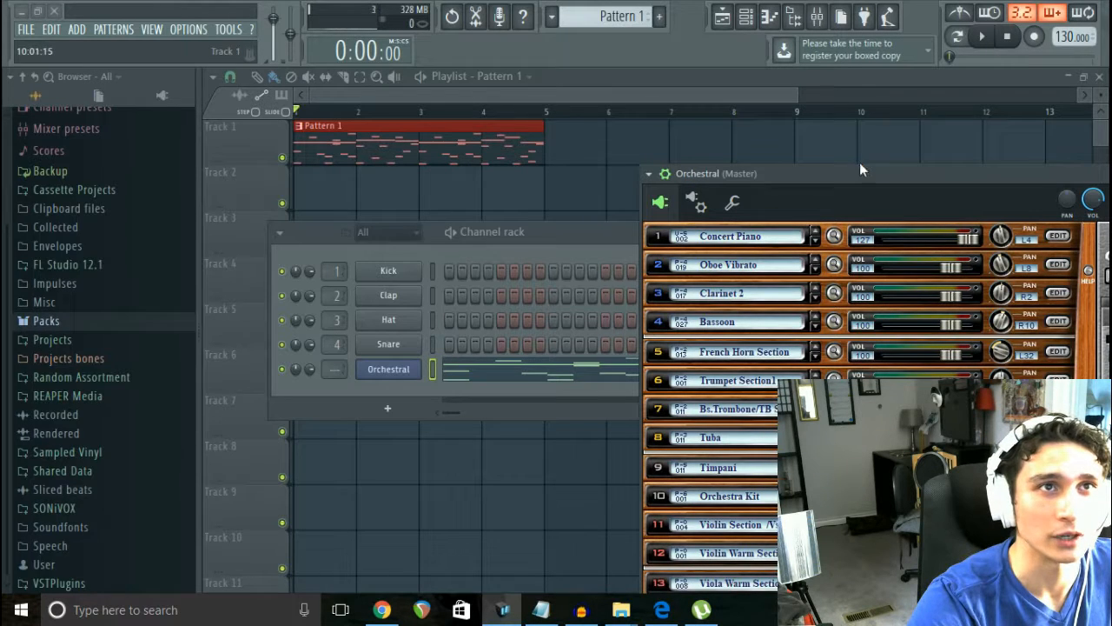
# Step: Look over the part editor for Concert Piano in part 1, close Orchestral and hide the channel rack
pyautogui.click(1026, 239)
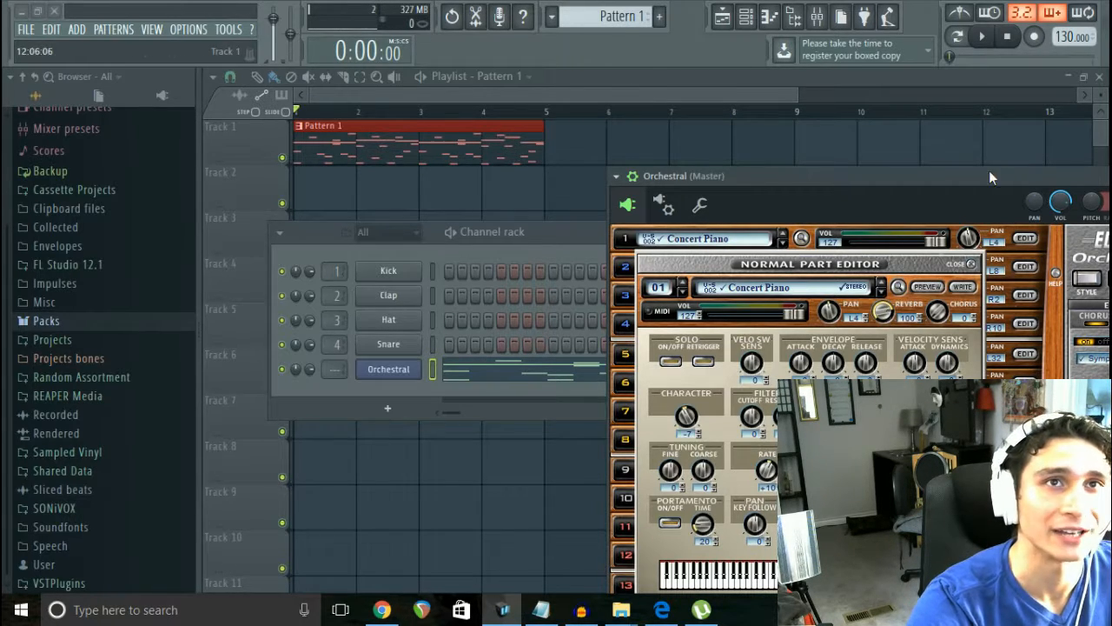
pyautogui.moveTo(989, 178); pyautogui.dragTo(861, 200)
pyautogui.click(1043, 200)
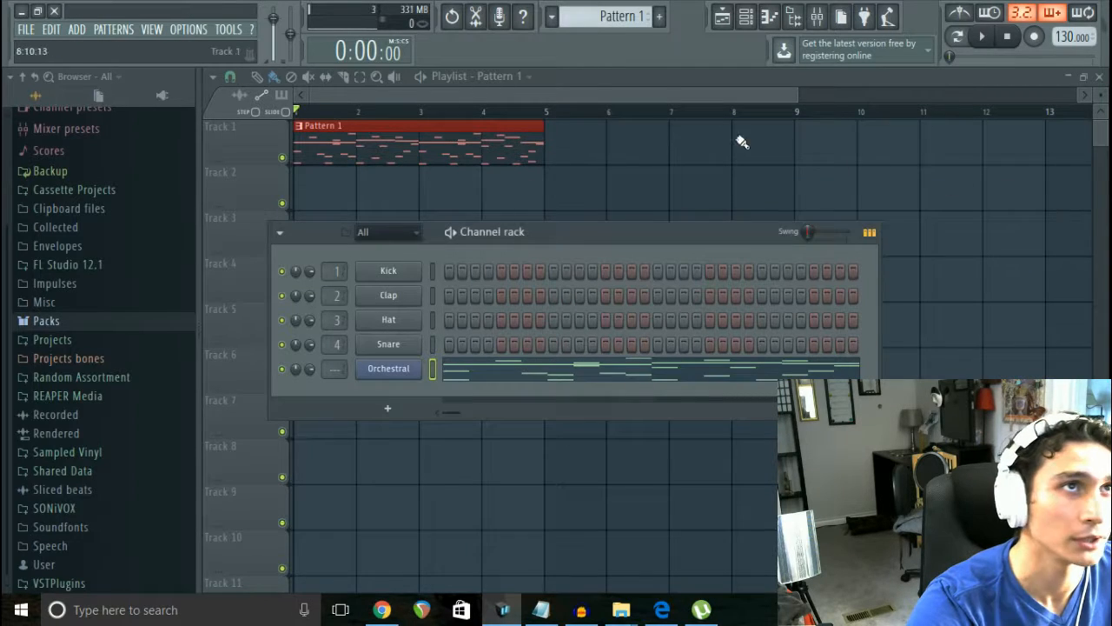
pyautogui.press('F6')
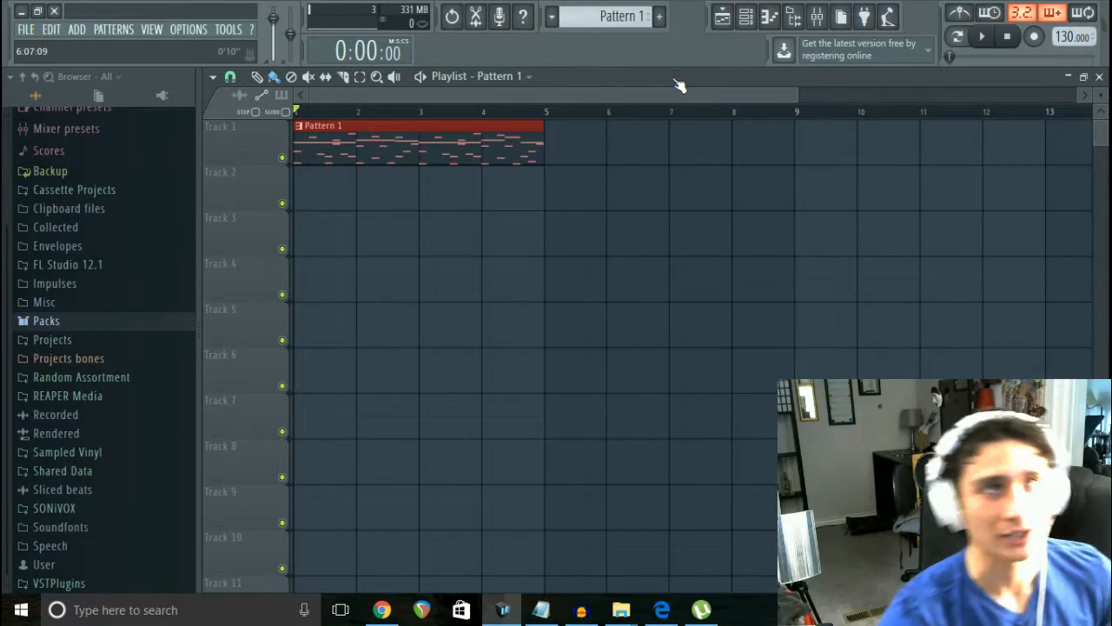
# Step: Start playback and set Concert Piano's Character to +2 in Orchestral's part editor, and close the plugin
pyautogui.click(746, 16)
pyautogui.press('space')
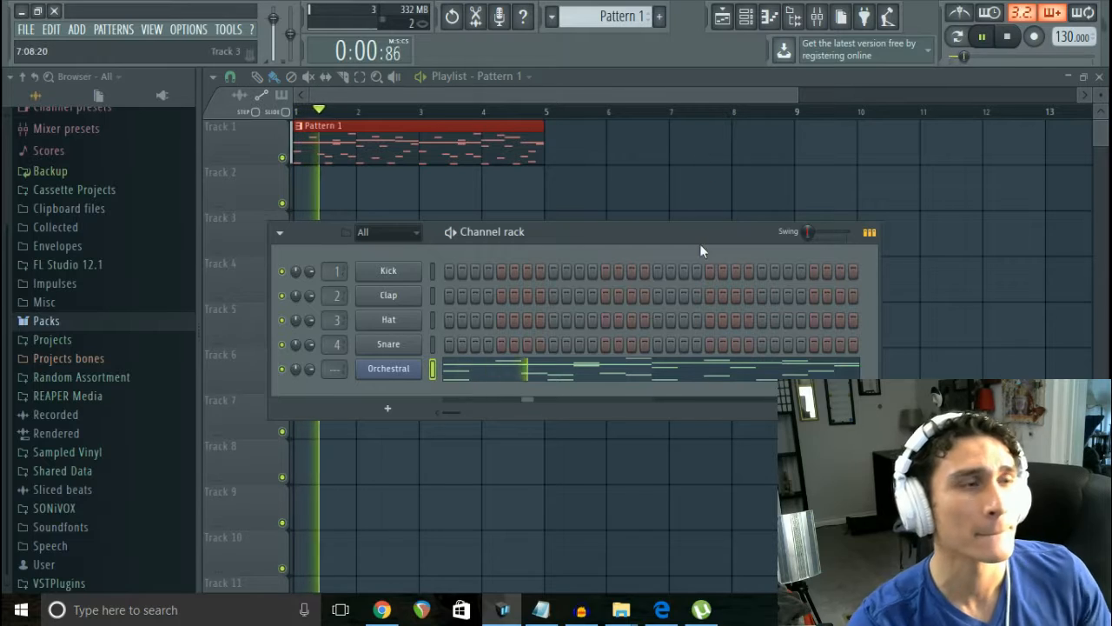
pyautogui.click(390, 368)
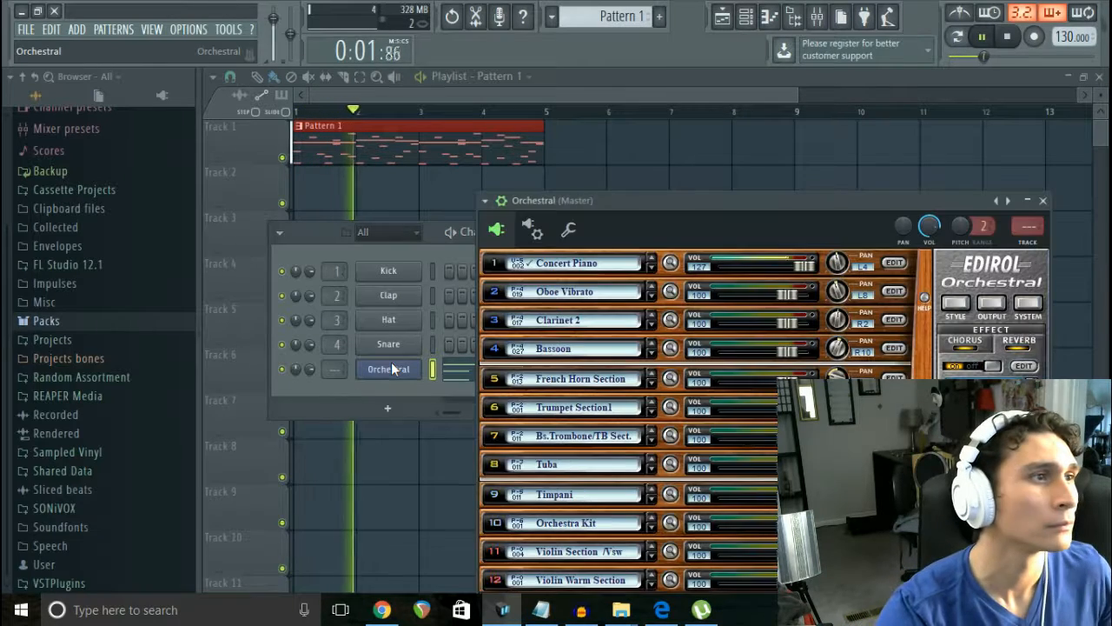
pyautogui.click(894, 264)
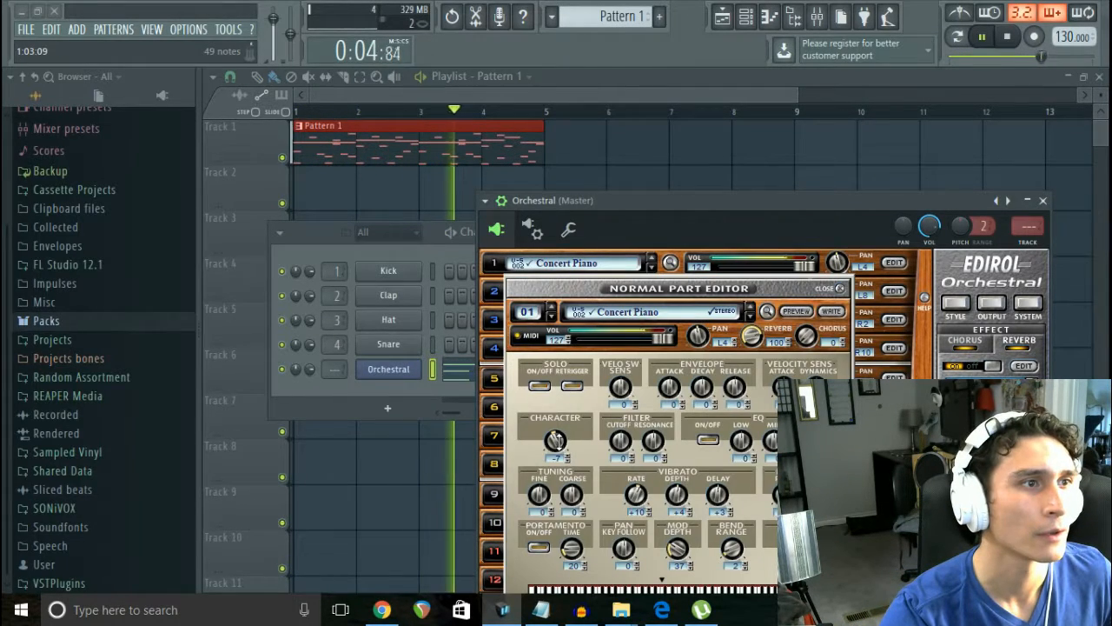
pyautogui.moveTo(557, 438); pyautogui.dragTo(557, 424)
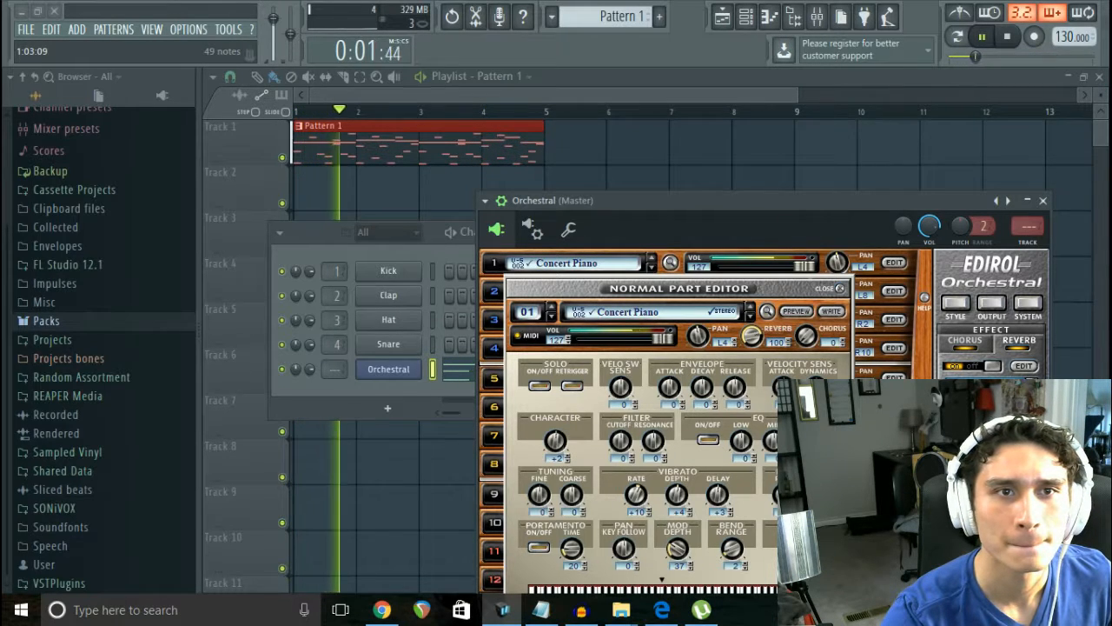
pyautogui.click(1043, 199)
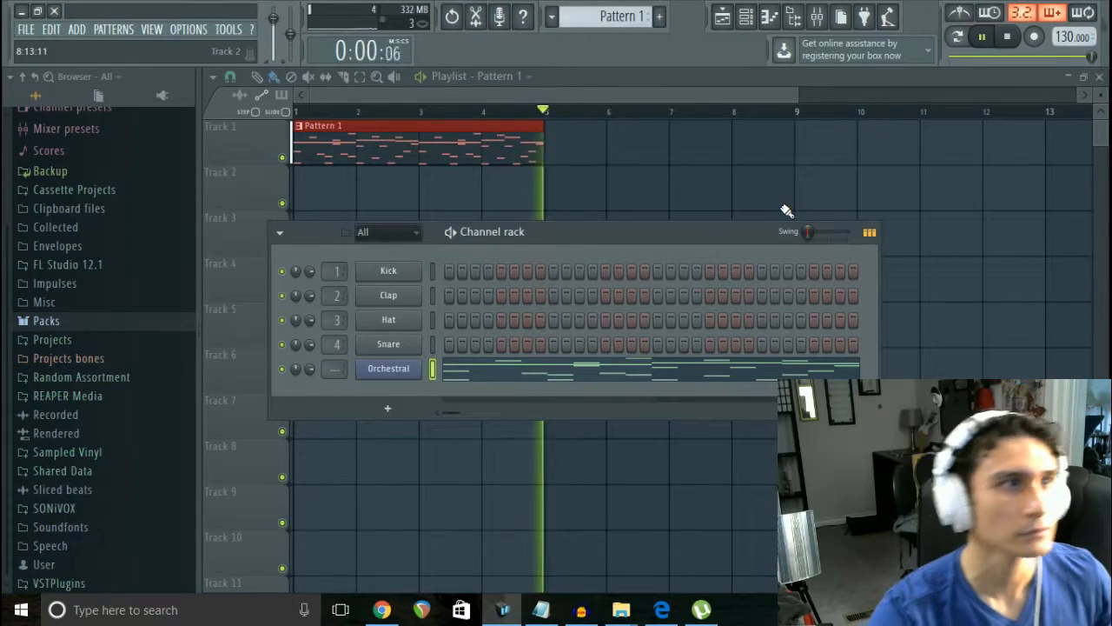
# Step: Route the Orchestral channel to mixer insert 1
pyautogui.click(817, 15)
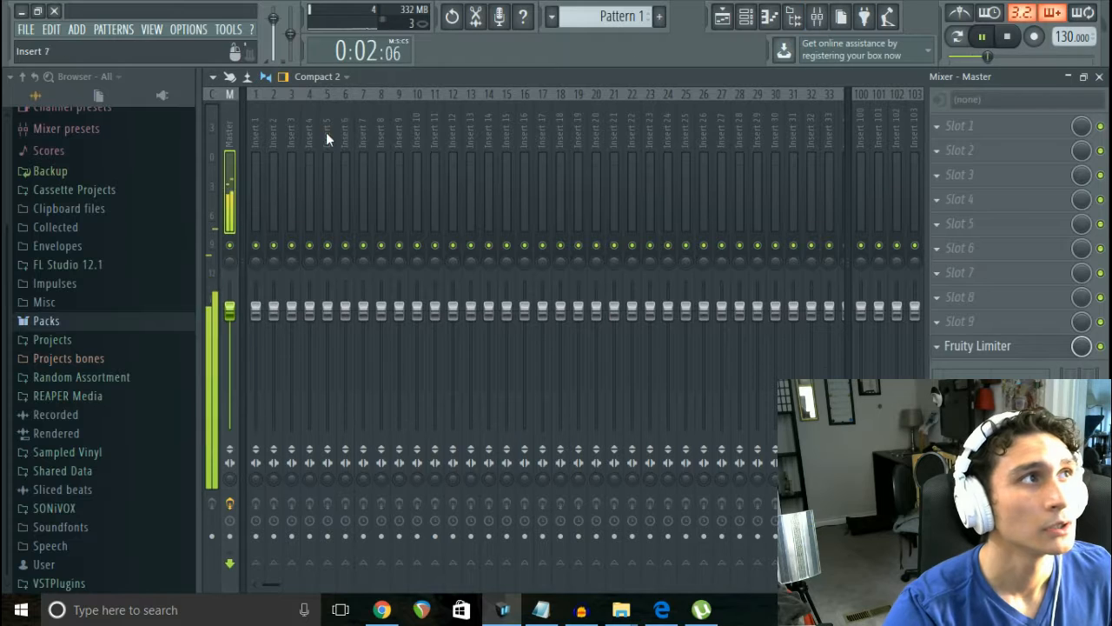
pyautogui.rightClick(264, 161)
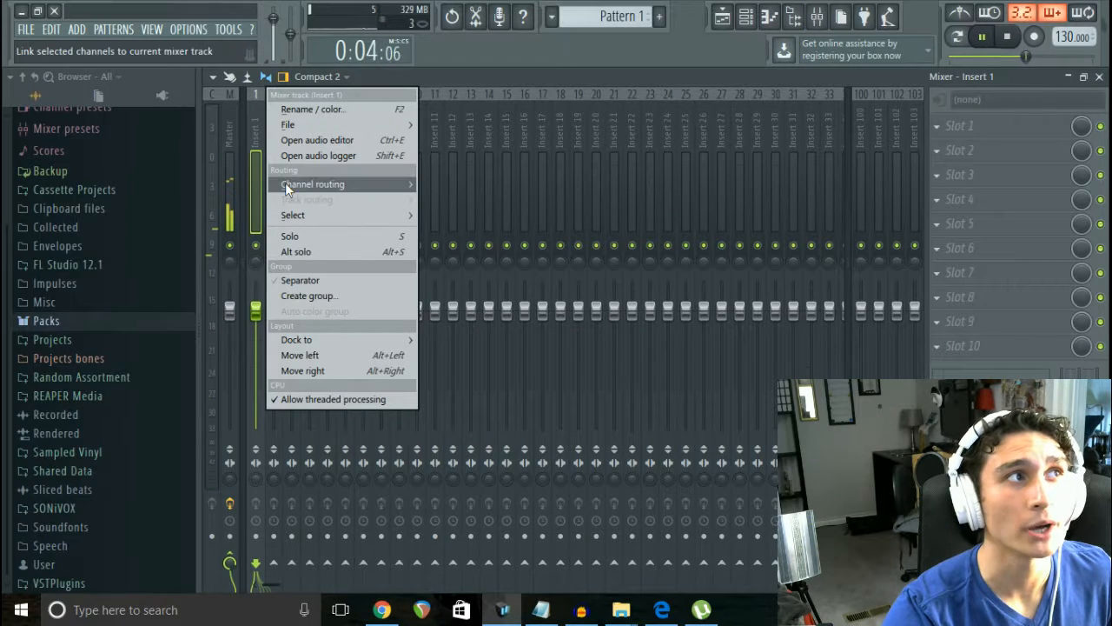
pyautogui.moveTo(285, 183)
pyautogui.click(499, 184)
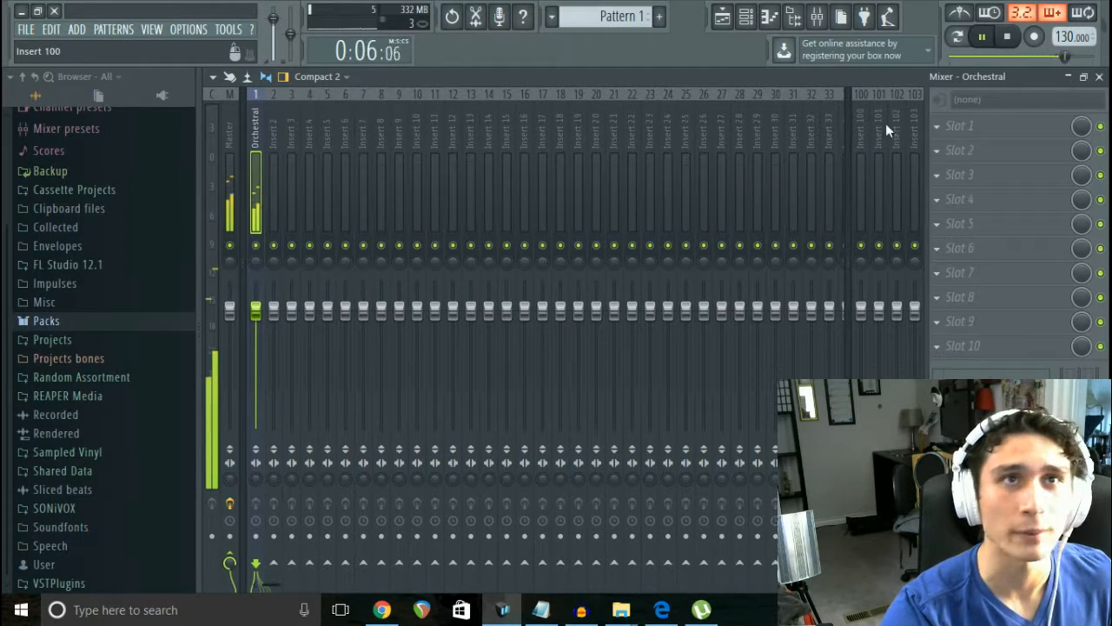
# Step: Load Fruity Delay 2 in slot 1 and TAL Reverb II Plugin [64bit] in slot 2 of the Orchestral mixer track
pyautogui.click(989, 129)
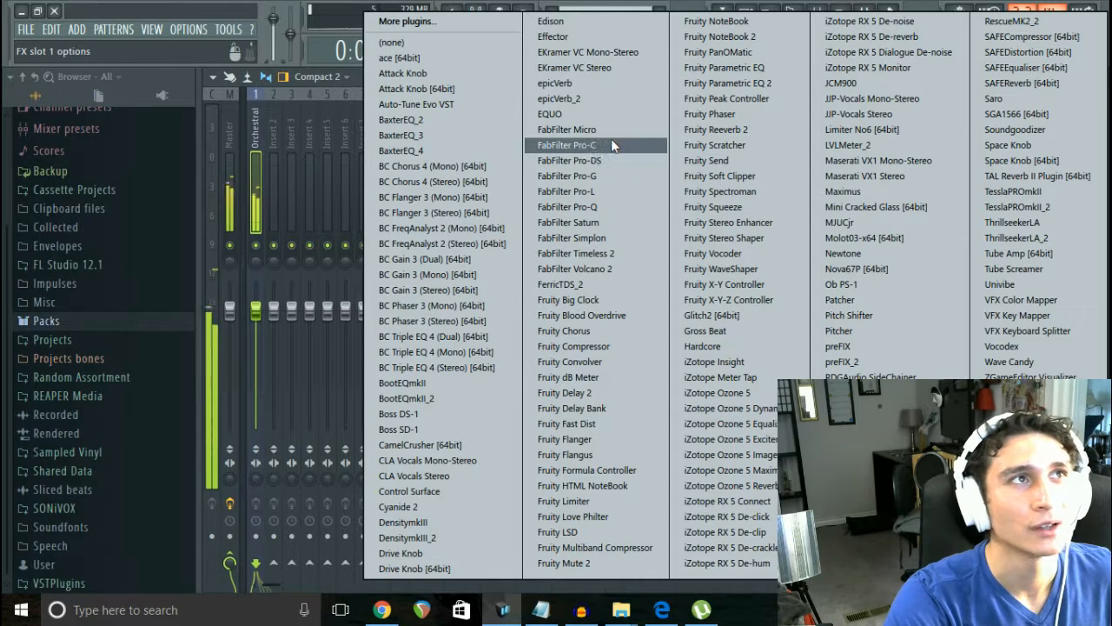
pyautogui.click(588, 390)
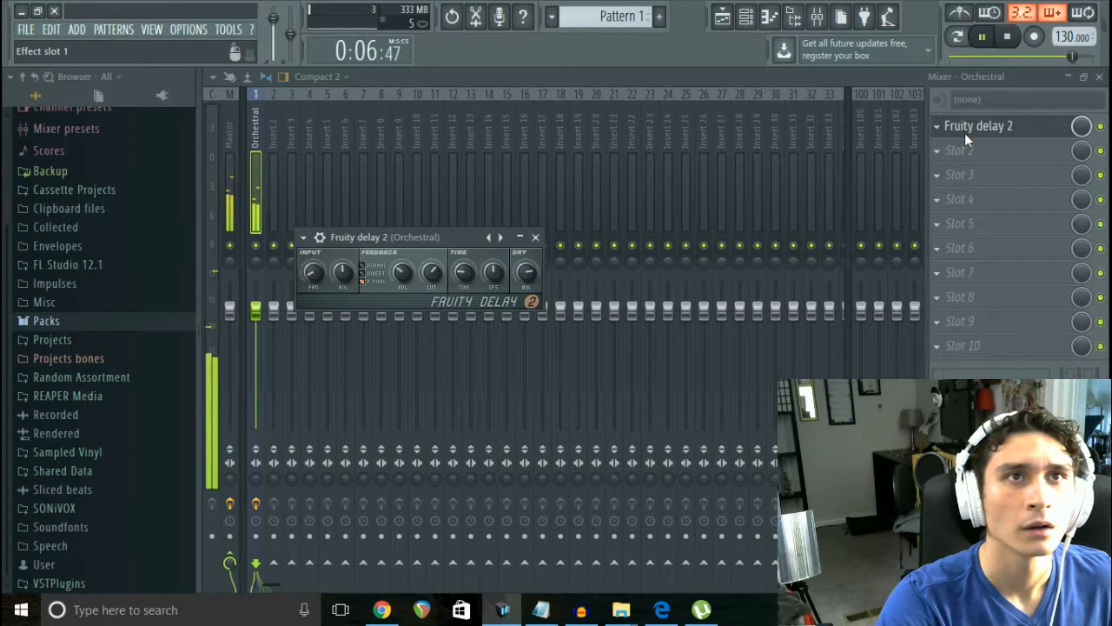
pyautogui.click(945, 155)
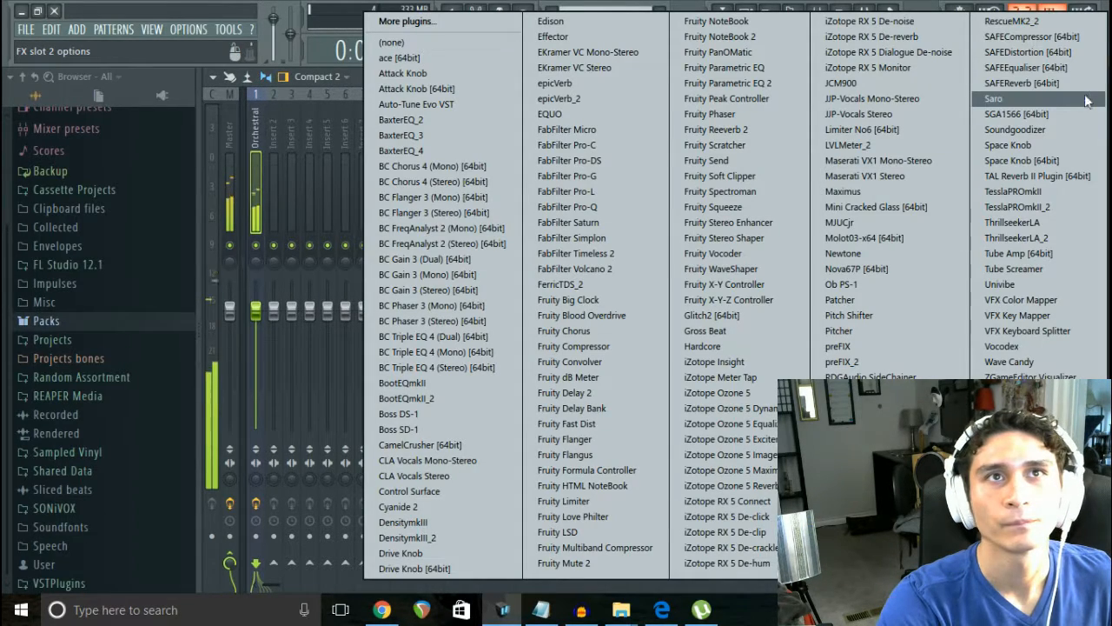
pyautogui.click(1042, 174)
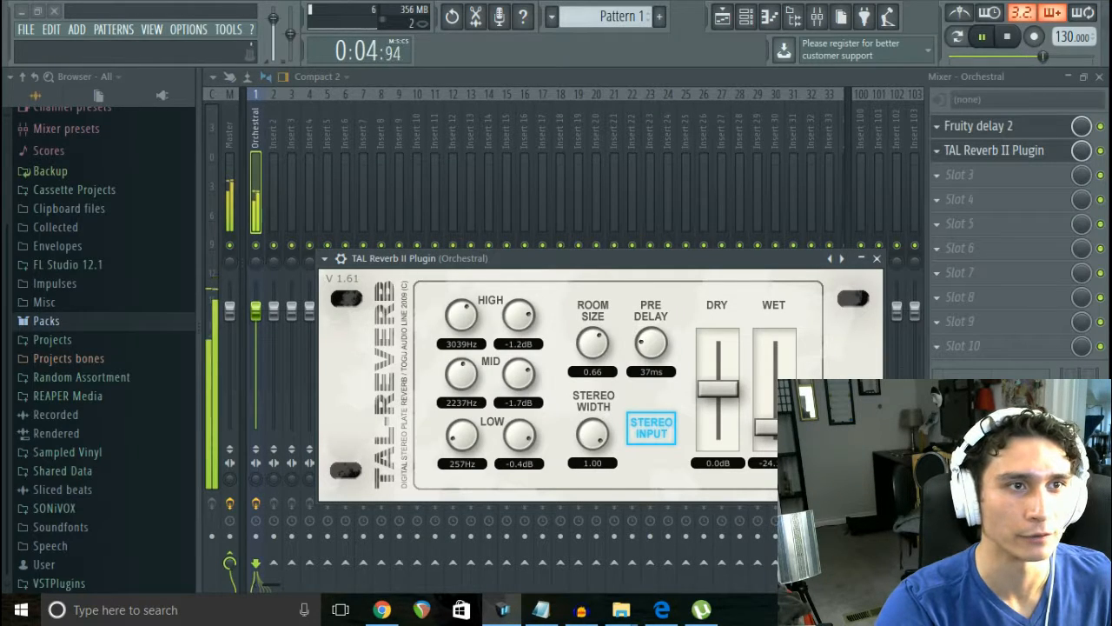
# Step: Raise TAL Reverb II's wet level to about -16 dB, set its high gain to -3.8 dB, and close the reverb
pyautogui.moveTo(775, 426); pyautogui.dragTo(776, 418)
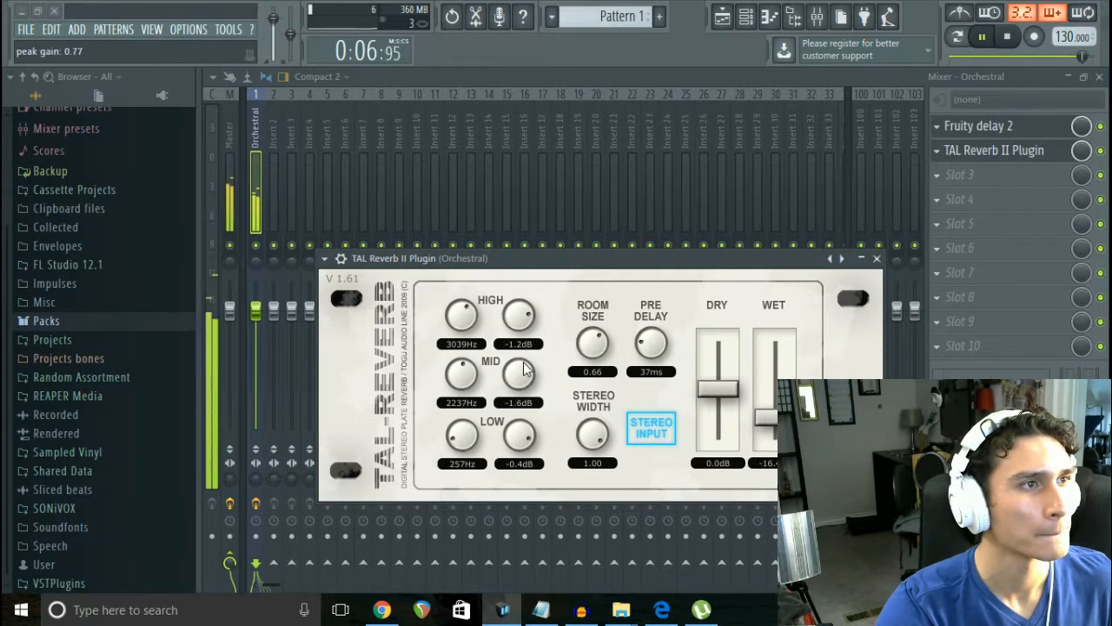
pyautogui.moveTo(537, 314)
pyautogui.mouseDown()
pyautogui.moveTo(537, 339)
pyautogui.moveTo(537, 300)
pyautogui.mouseUp()
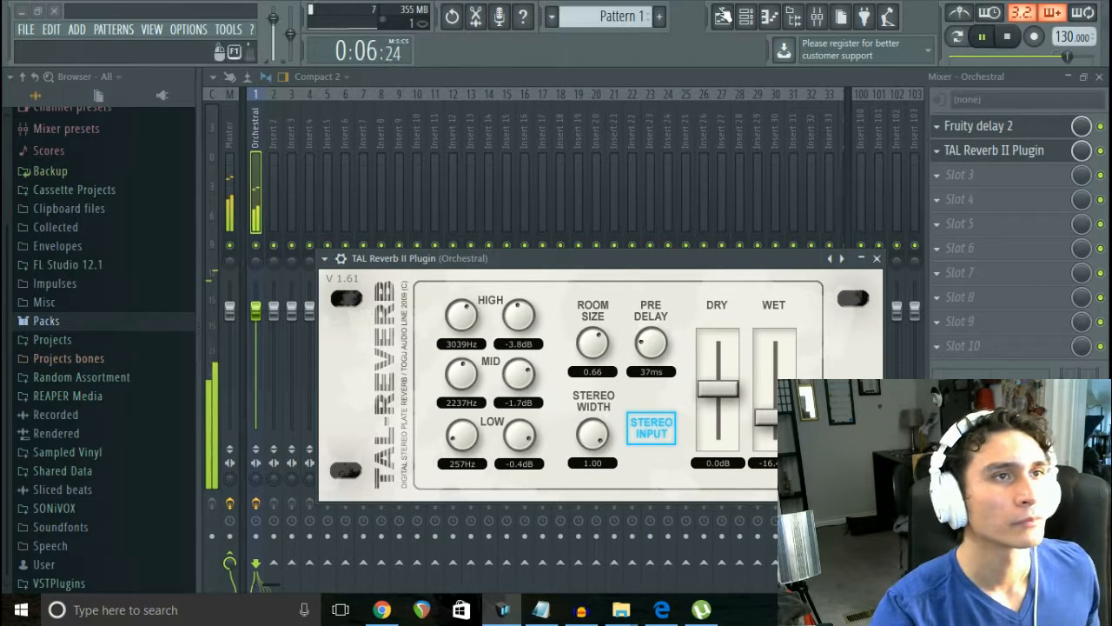
pyautogui.click(877, 258)
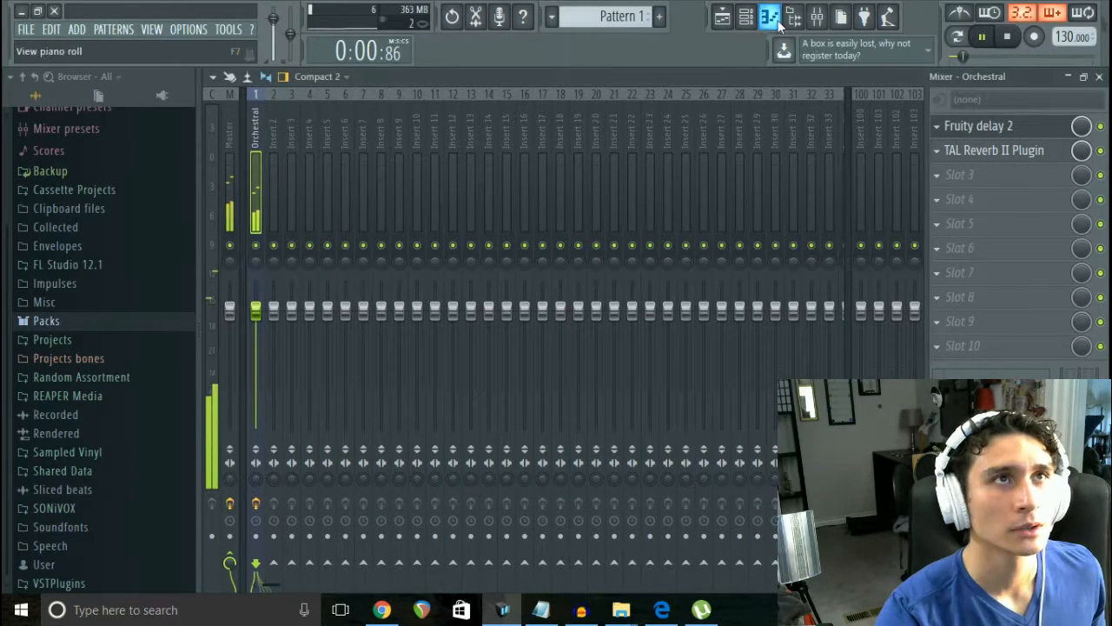
# Step: Lower Concert Piano's Character to -30 in Orchestral's part 1 editor, and close the plugin
pyautogui.click(746, 18)
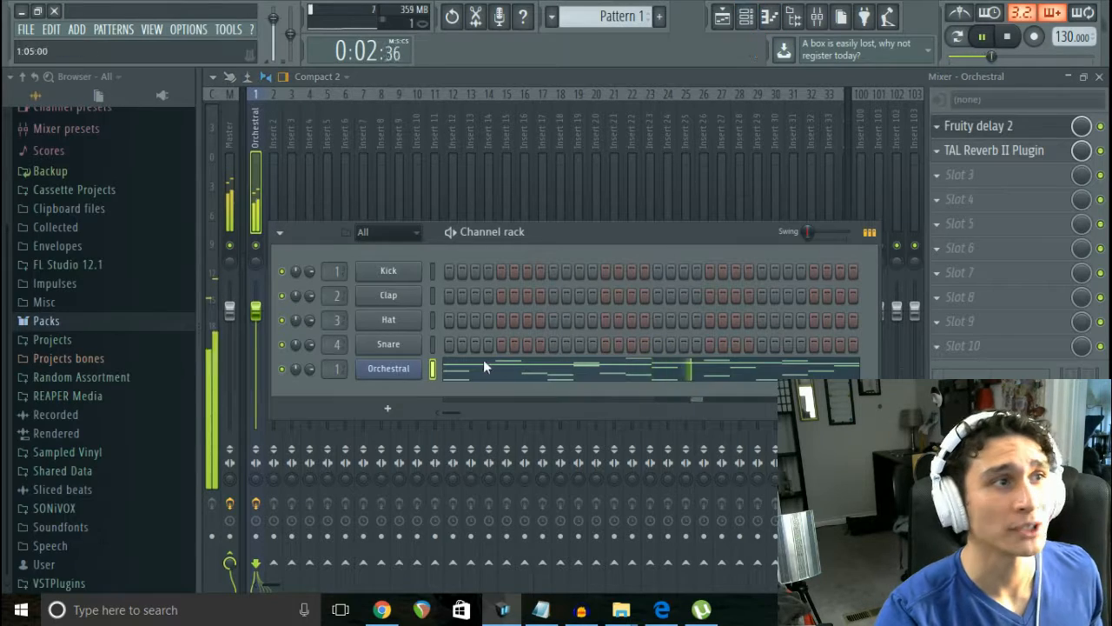
pyautogui.click(408, 371)
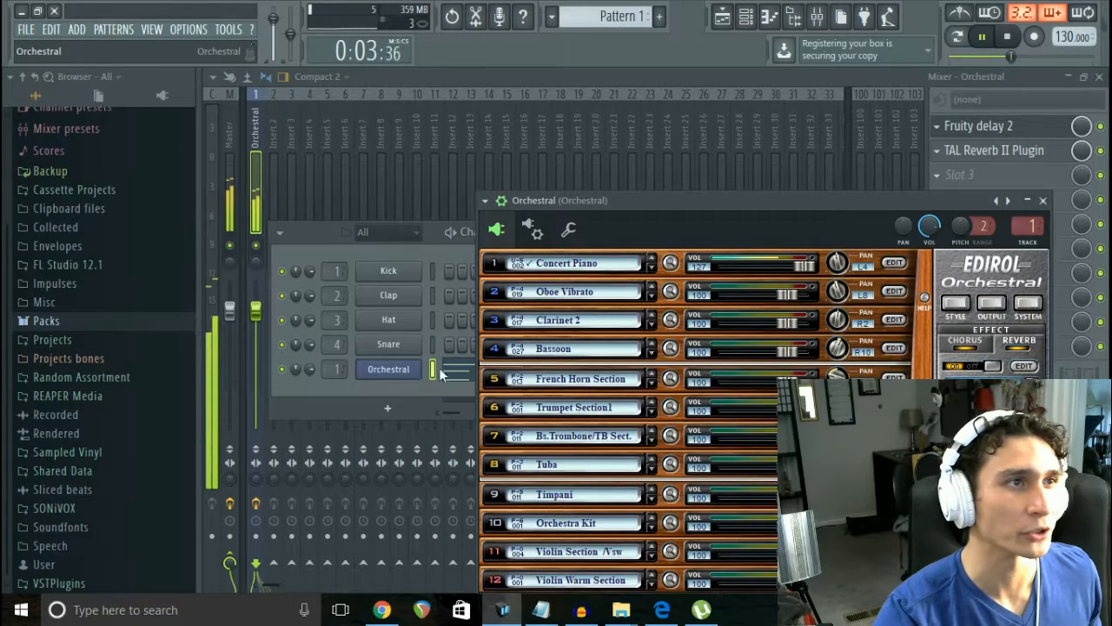
pyautogui.click(894, 263)
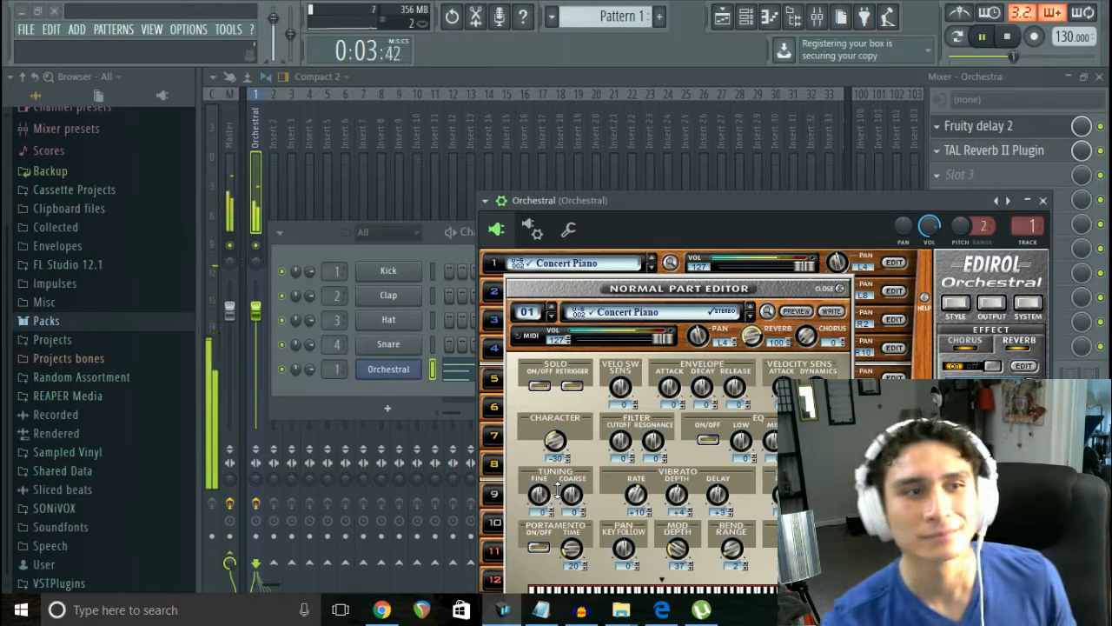
pyautogui.click(1038, 203)
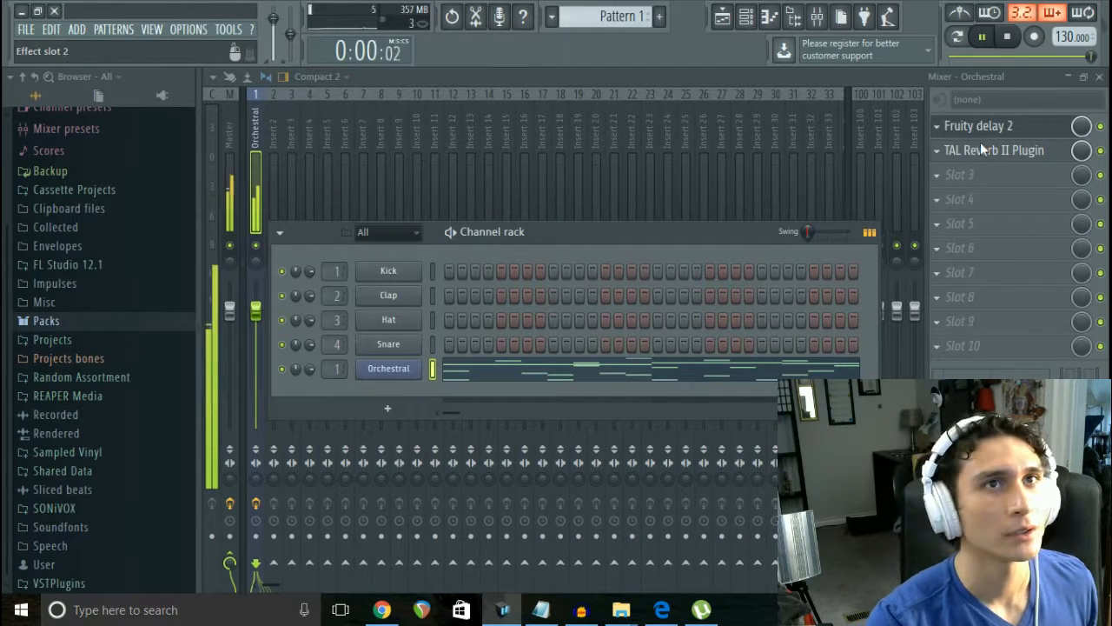
# Step: Shift the delay and reverb down one slot each and load BC Phaser 3 (Stereo) in slot 1
pyautogui.moveTo(967, 141); pyautogui.dragTo(967, 163)
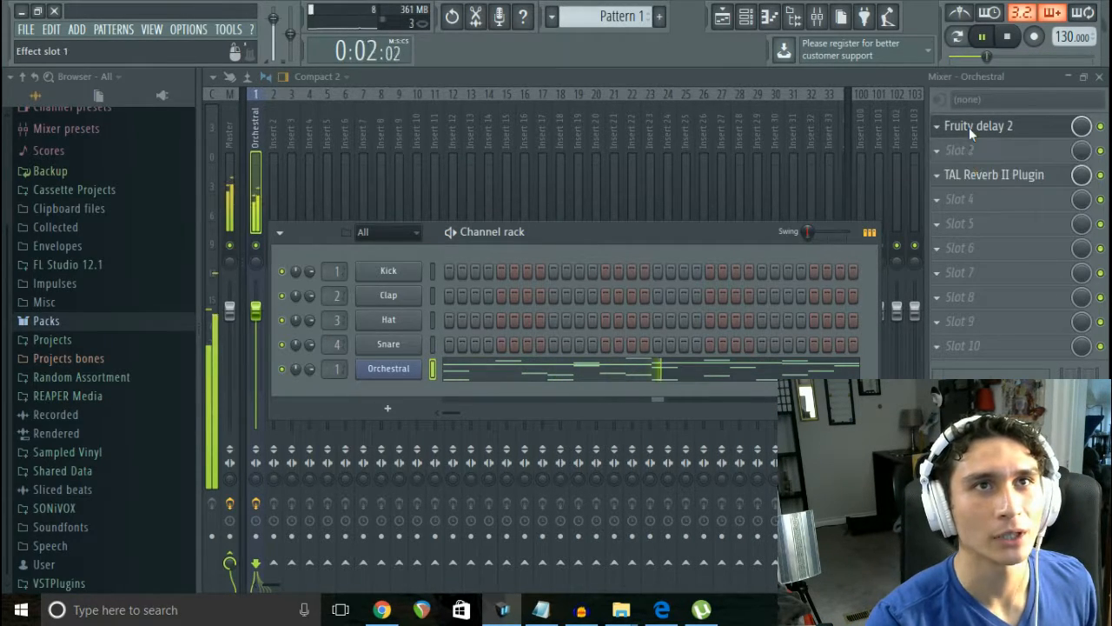
pyautogui.click(964, 146)
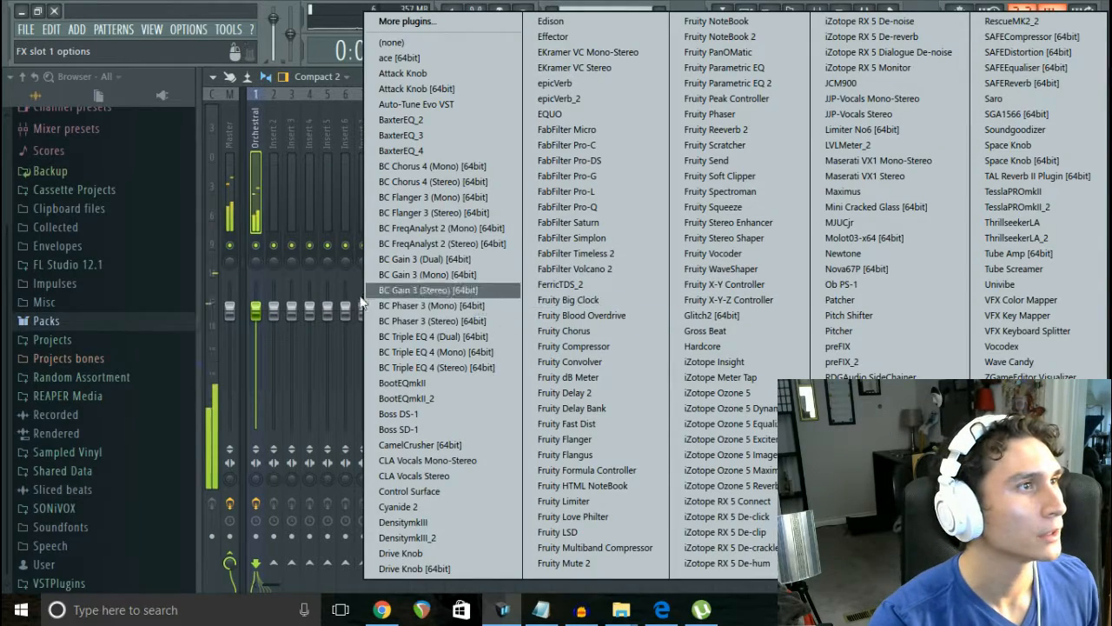
pyautogui.click(474, 318)
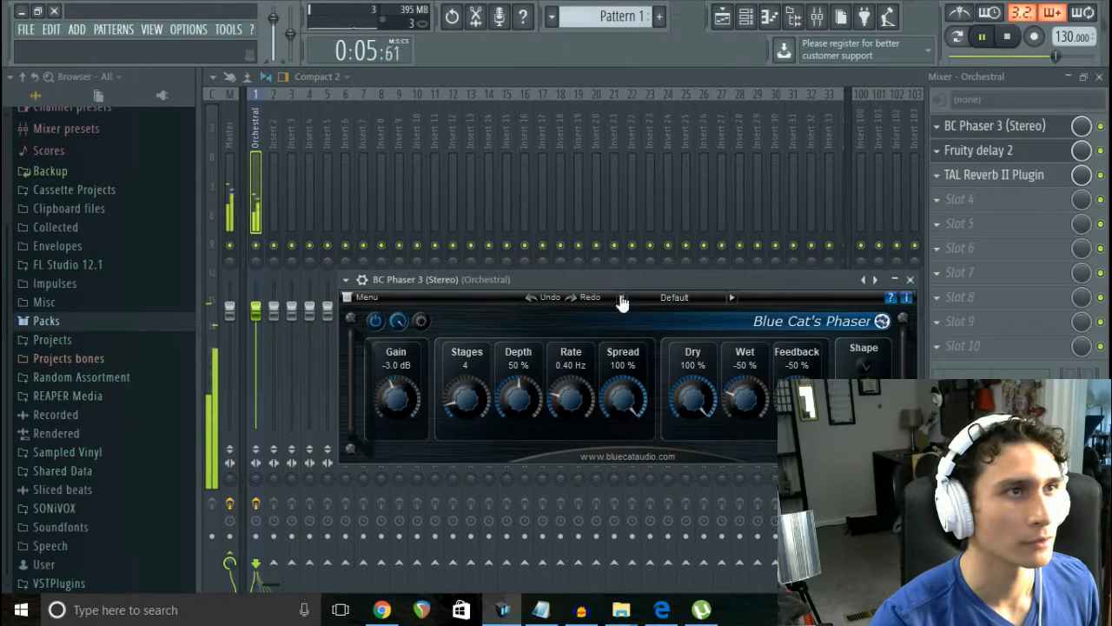
# Step: Set the phaser to Wet 17%, Feedback 22%, Spread 14%, Rate 0.64 Hz, Depth 56%, Stages 11 and Gain -1.0 dB
pyautogui.moveTo(622, 277); pyautogui.dragTo(612, 251)
pyautogui.moveTo(734, 372); pyautogui.dragTo(740, 332)
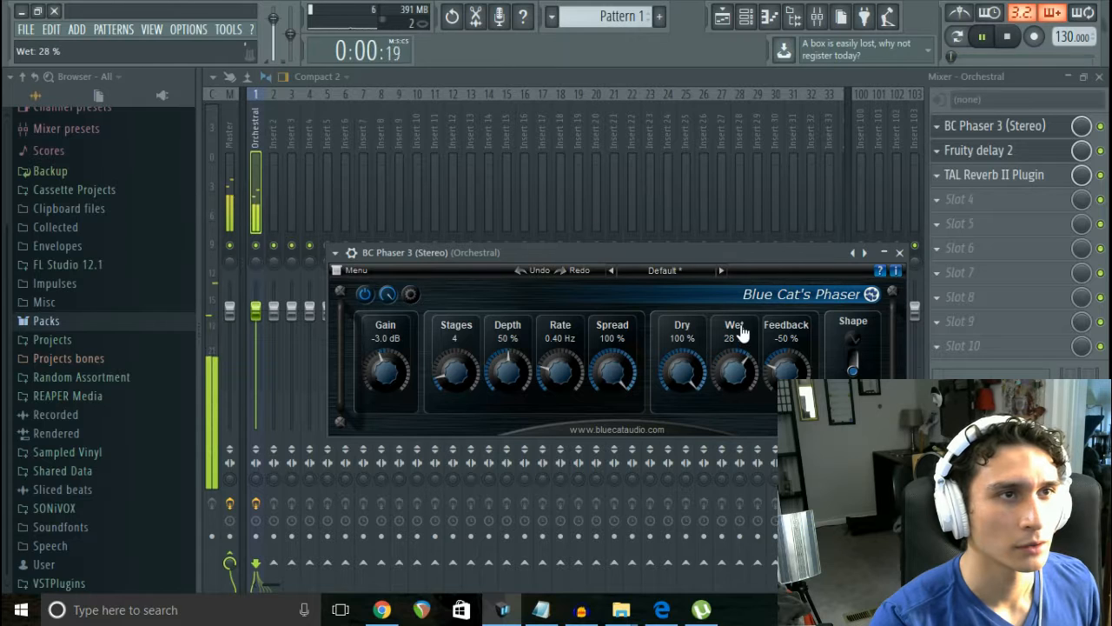
pyautogui.moveTo(782, 365); pyautogui.dragTo(798, 322)
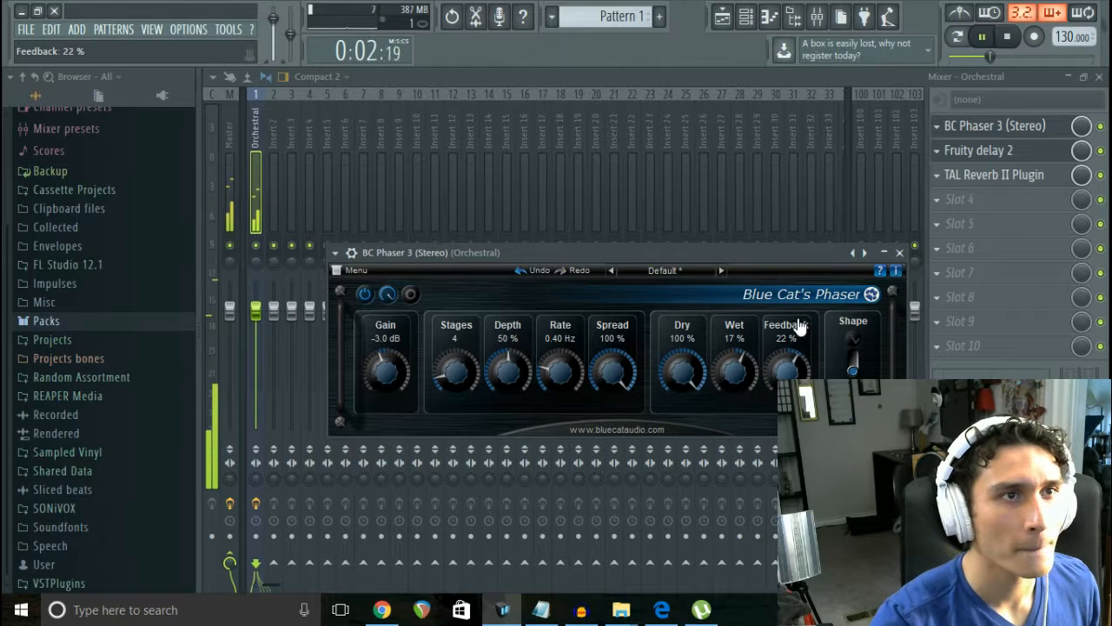
pyautogui.moveTo(607, 376); pyautogui.dragTo(596, 468)
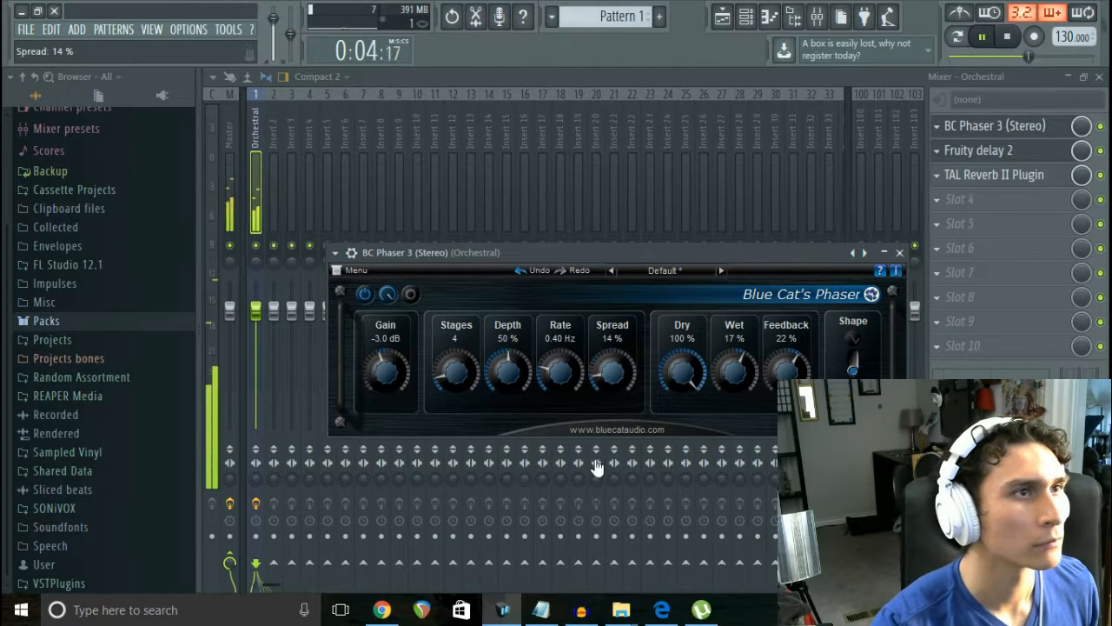
pyautogui.moveTo(557, 379); pyautogui.dragTo(515, 373)
pyautogui.moveTo(441, 390); pyautogui.dragTo(394, 354)
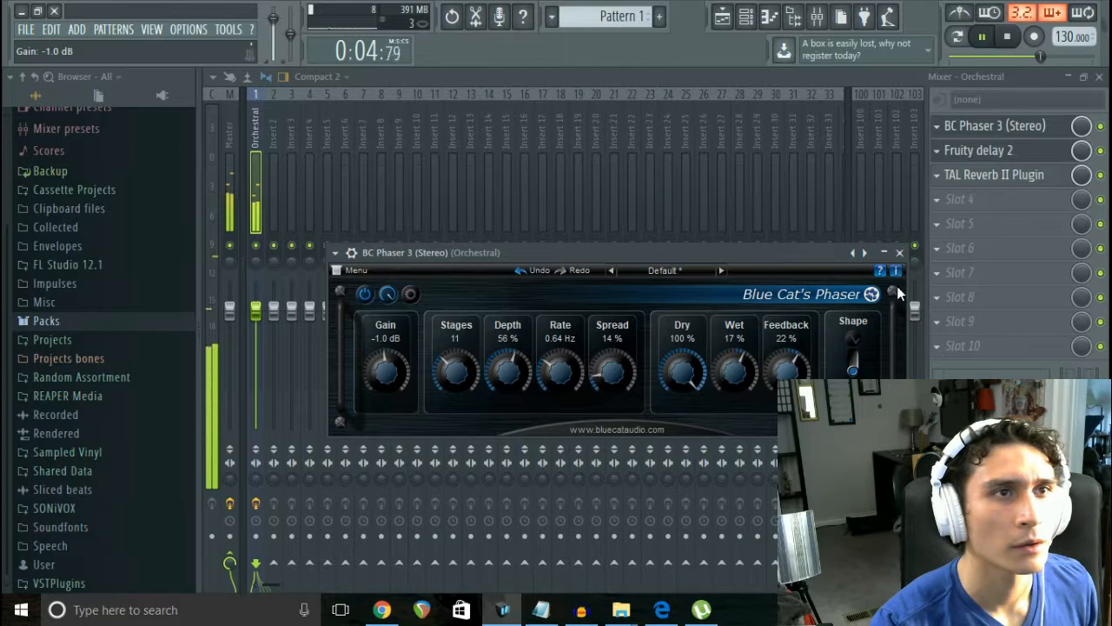
pyautogui.click(902, 251)
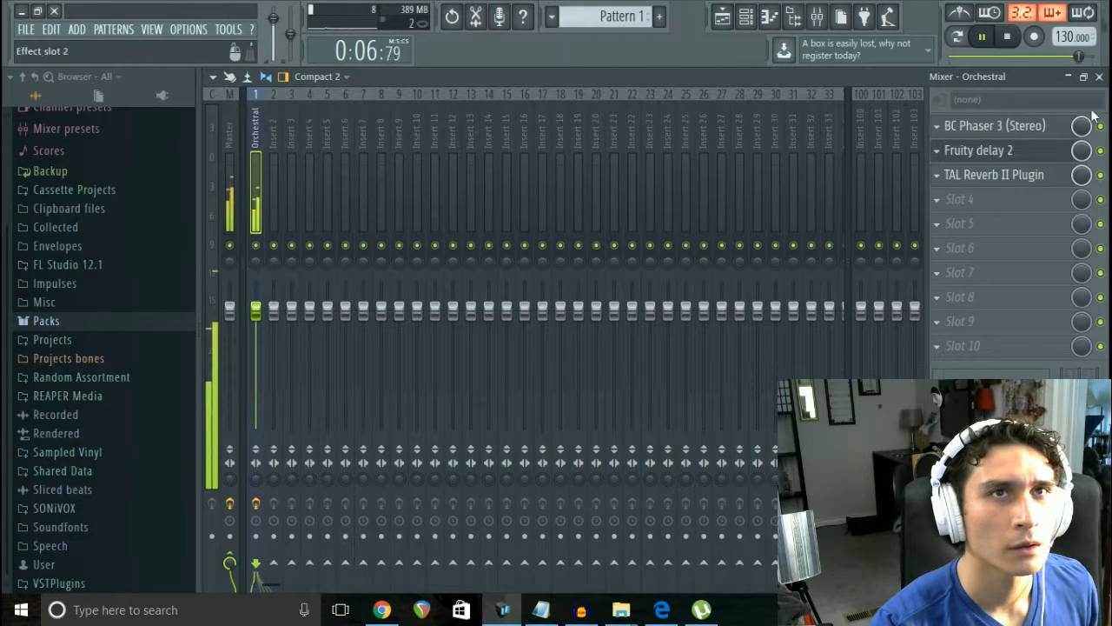
# Step: Reopen BC Phaser 3, try its Dry level at 0%, set it to about 83%, and close the phaser
pyautogui.click(1034, 125)
pyautogui.moveTo(683, 390); pyautogui.dragTo(683, 461)
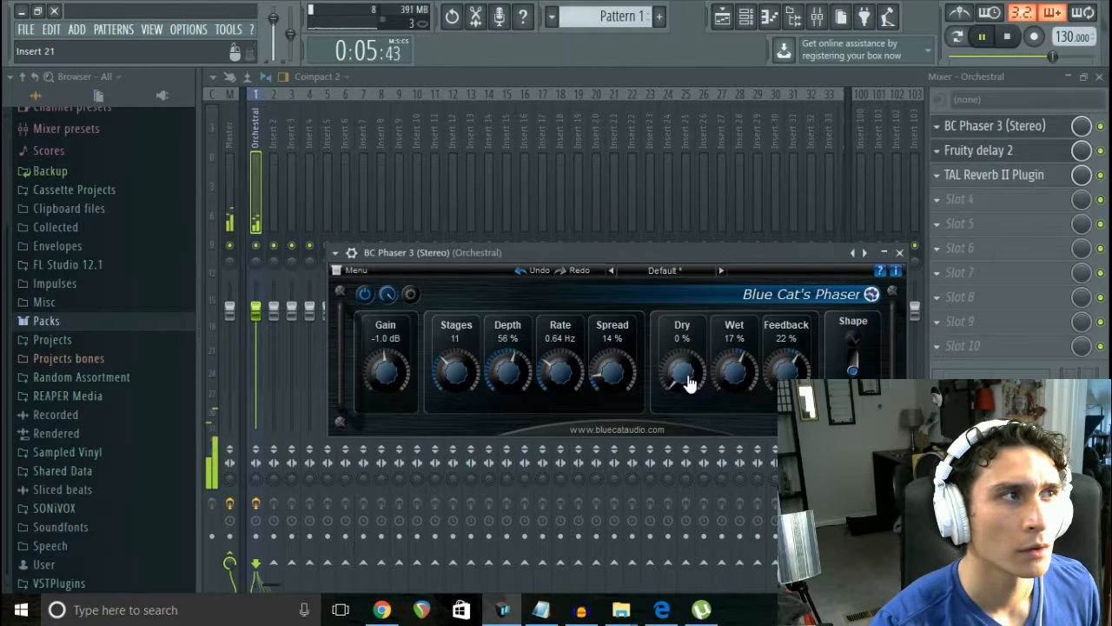
pyautogui.moveTo(687, 380); pyautogui.dragTo(686, 315)
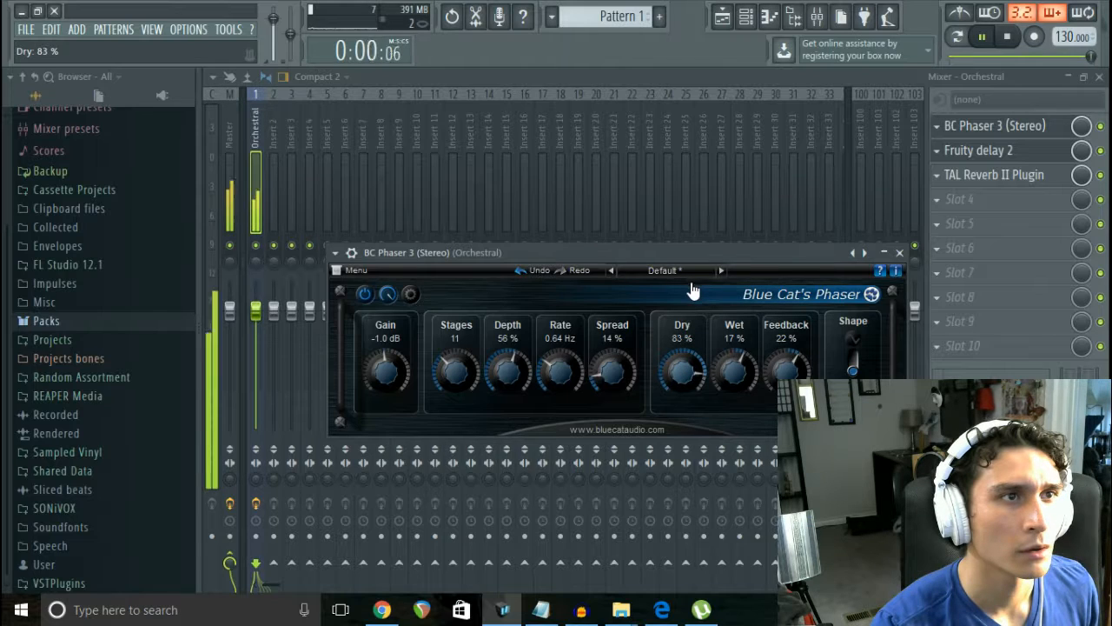
pyautogui.click(899, 252)
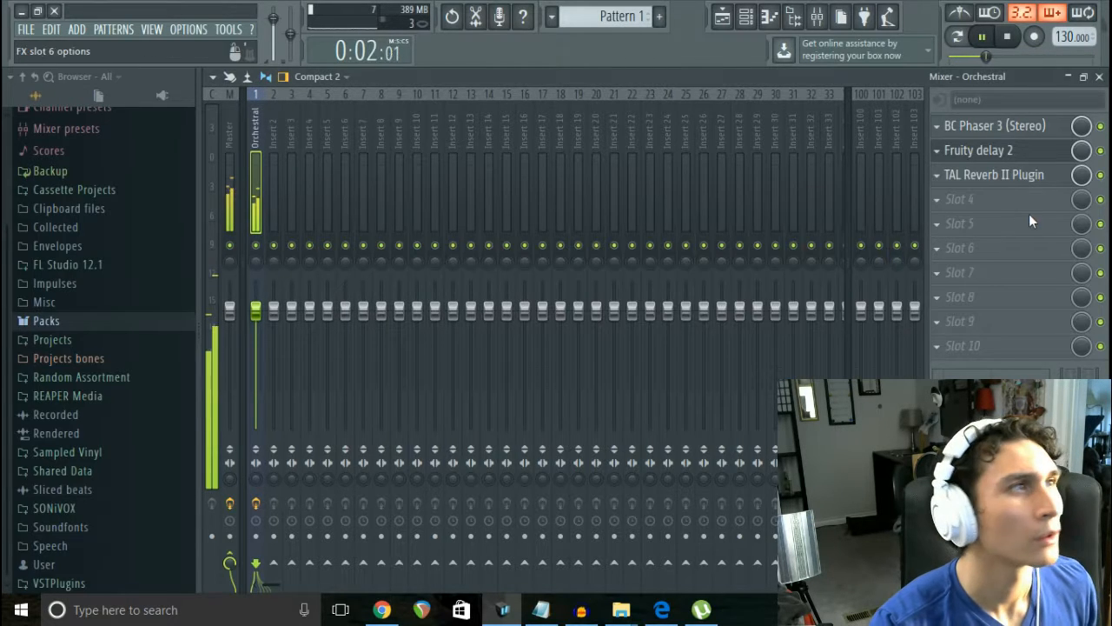
# Step: Load Fruity parametric EQ 2 in slot 4, cut band 4 about 3.7 dB near 524 Hz, lower band 1, boost band 6, and close it
pyautogui.click(1010, 193)
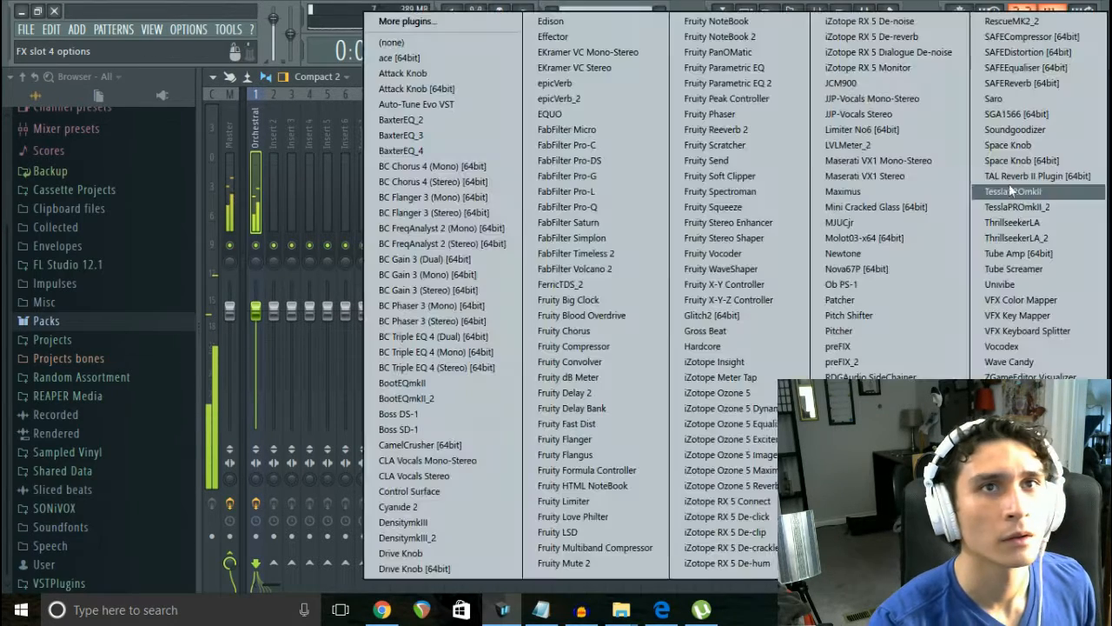
pyautogui.click(756, 82)
pyautogui.moveTo(549, 455)
pyautogui.mouseDown()
pyautogui.moveTo(544, 442)
pyautogui.moveTo(551, 449)
pyautogui.moveTo(530, 458)
pyautogui.mouseUp()
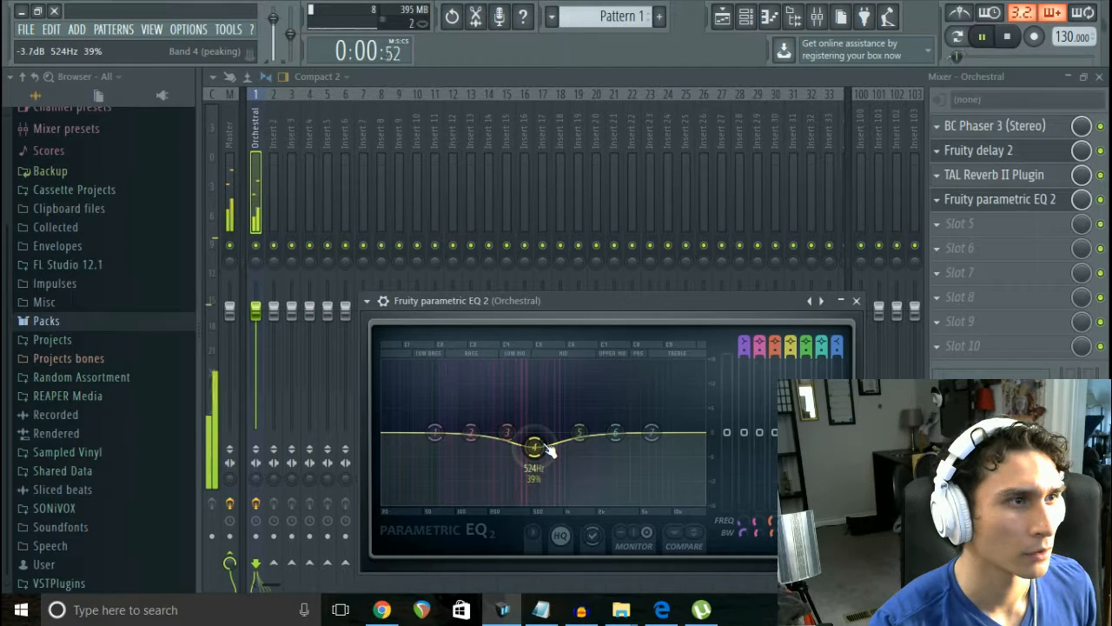
pyautogui.moveTo(435, 432); pyautogui.dragTo(441, 447)
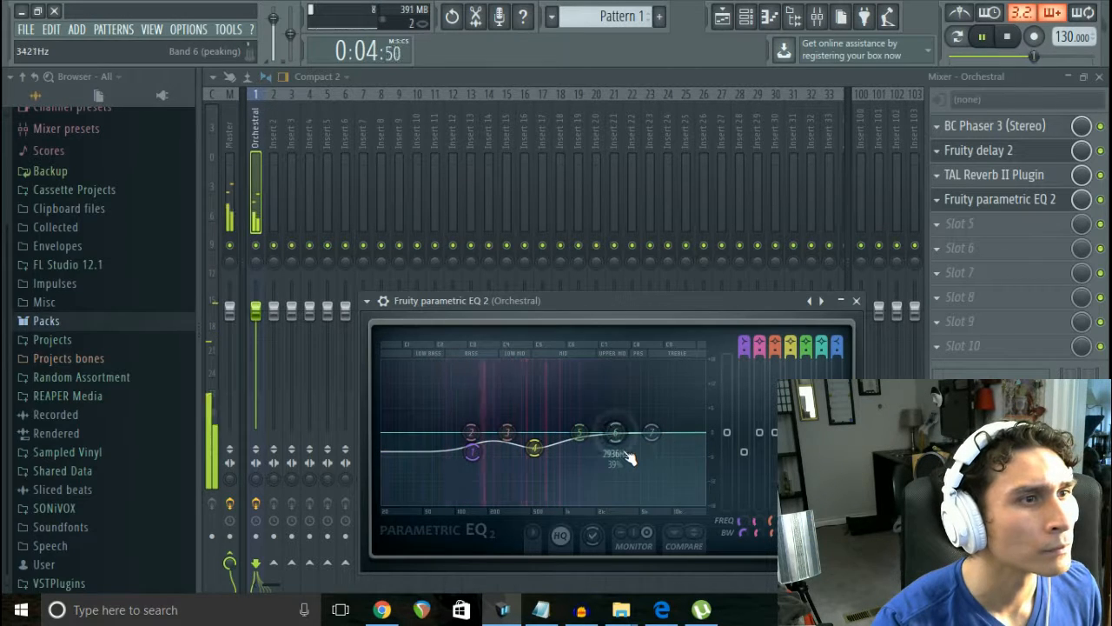
pyautogui.moveTo(631, 461); pyautogui.dragTo(631, 453)
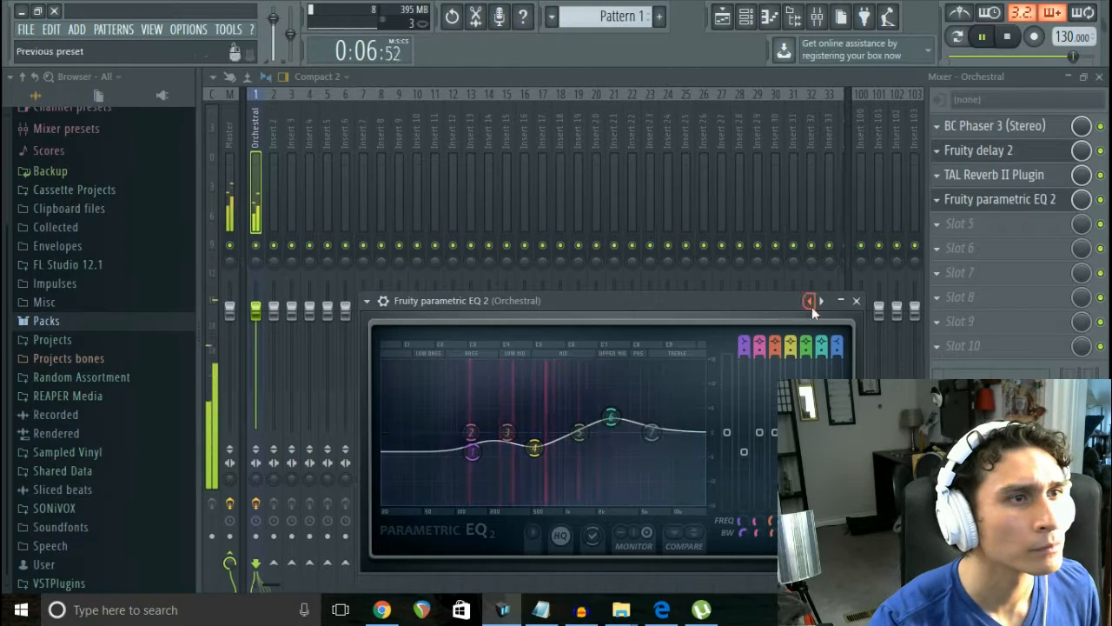
pyautogui.click(858, 301)
# Step: Repeat the Pattern 1 clip on Track 1 of the playlist, starting at bar 5
pyautogui.click(723, 16)
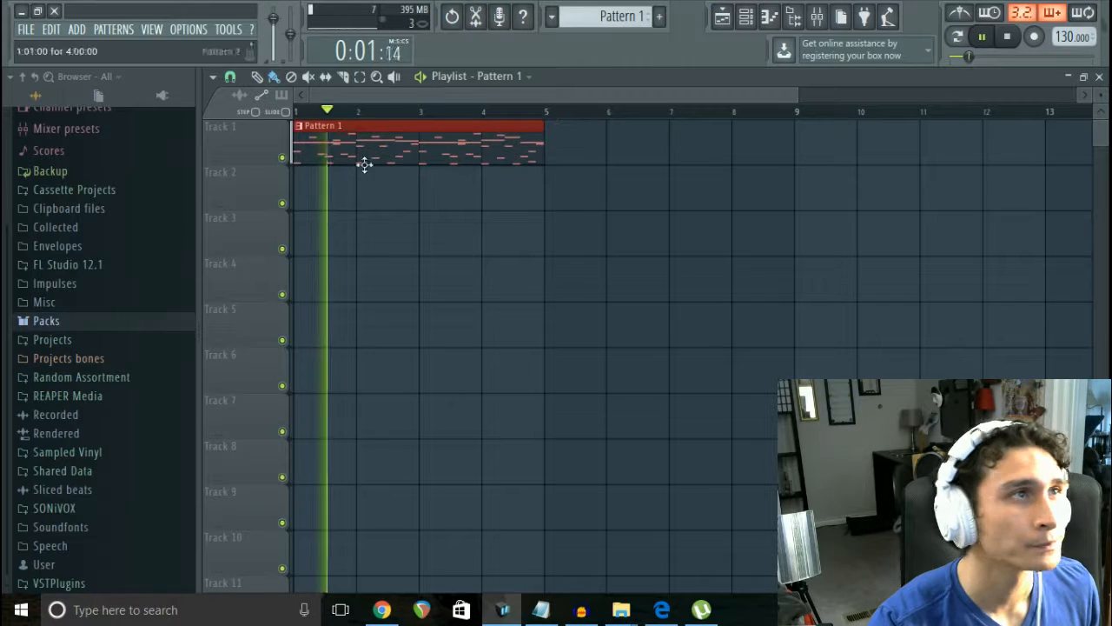
pyautogui.click(561, 154)
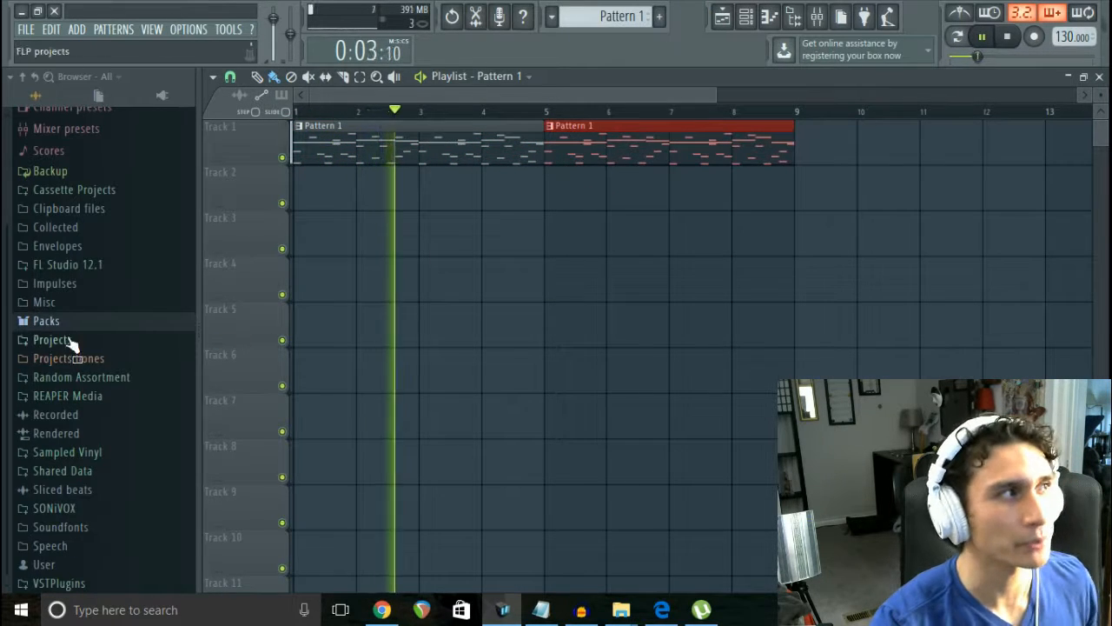
# Step: Audition kicks in the Alchemist Drum Kit pack and load Alchemist Kick 3 into the Kick channel
pyautogui.click(90, 328)
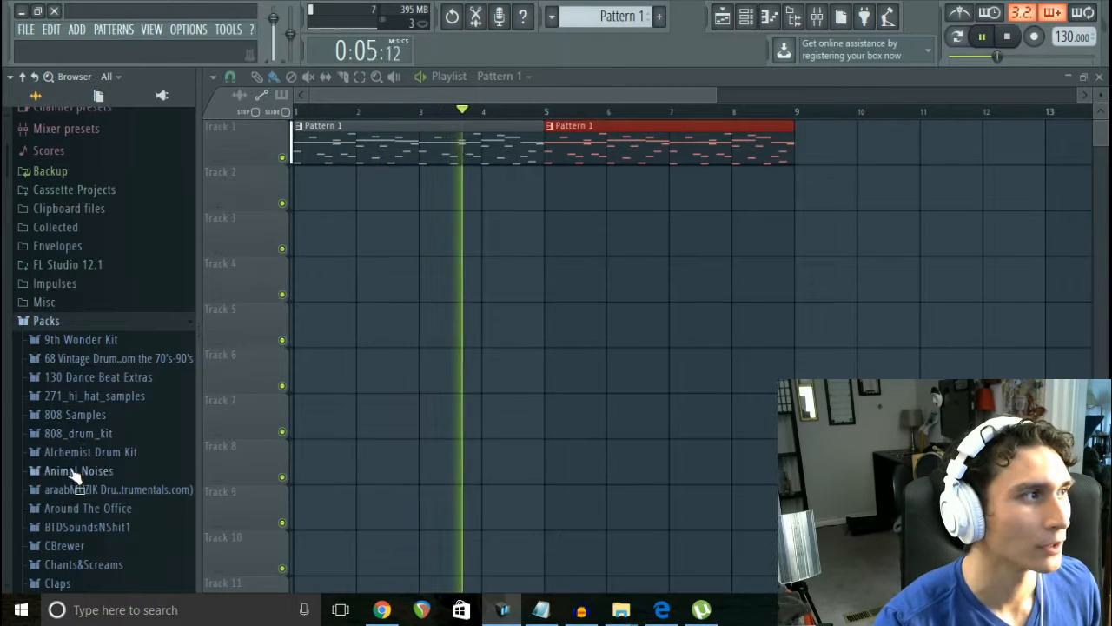
pyautogui.click(118, 458)
pyautogui.scroll(-8, 117, 459)
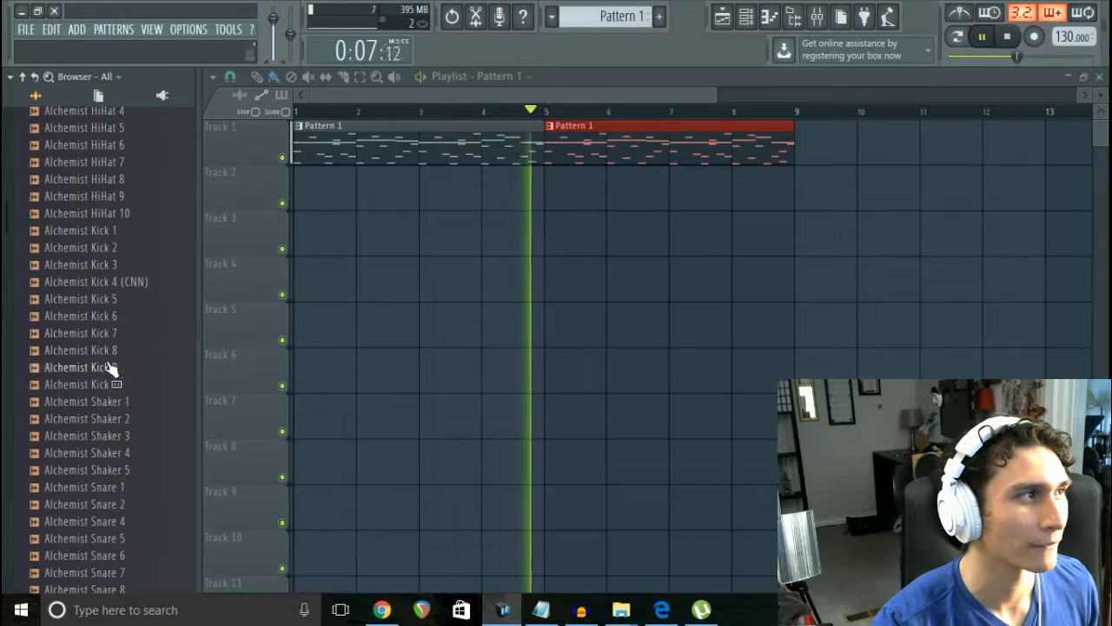
pyautogui.click(117, 356)
pyautogui.click(746, 18)
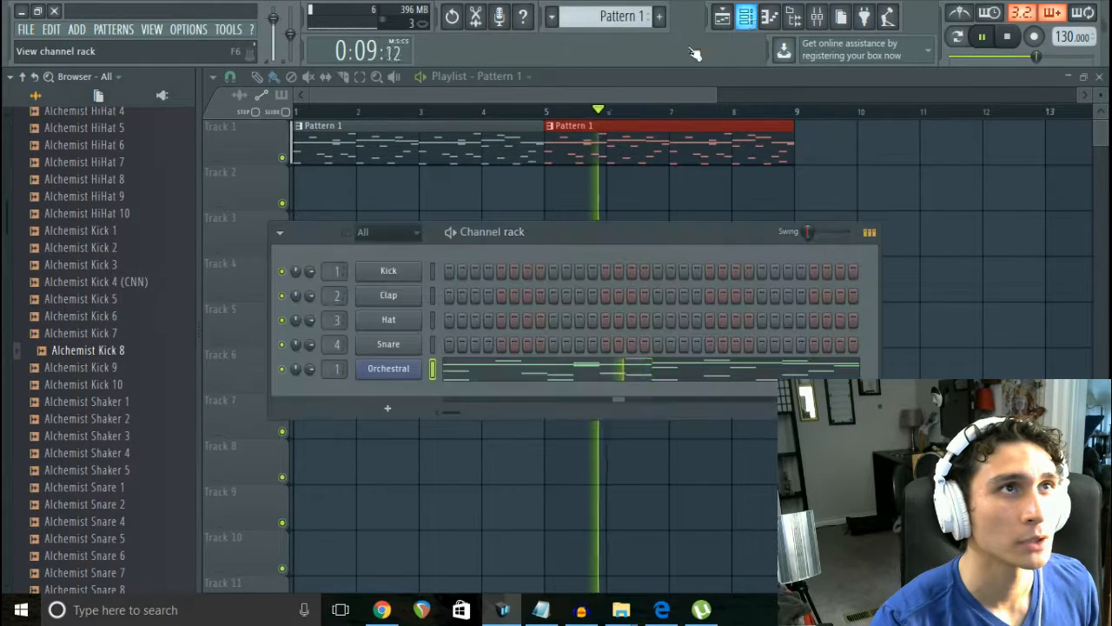
pyautogui.click(124, 316)
pyautogui.click(140, 300)
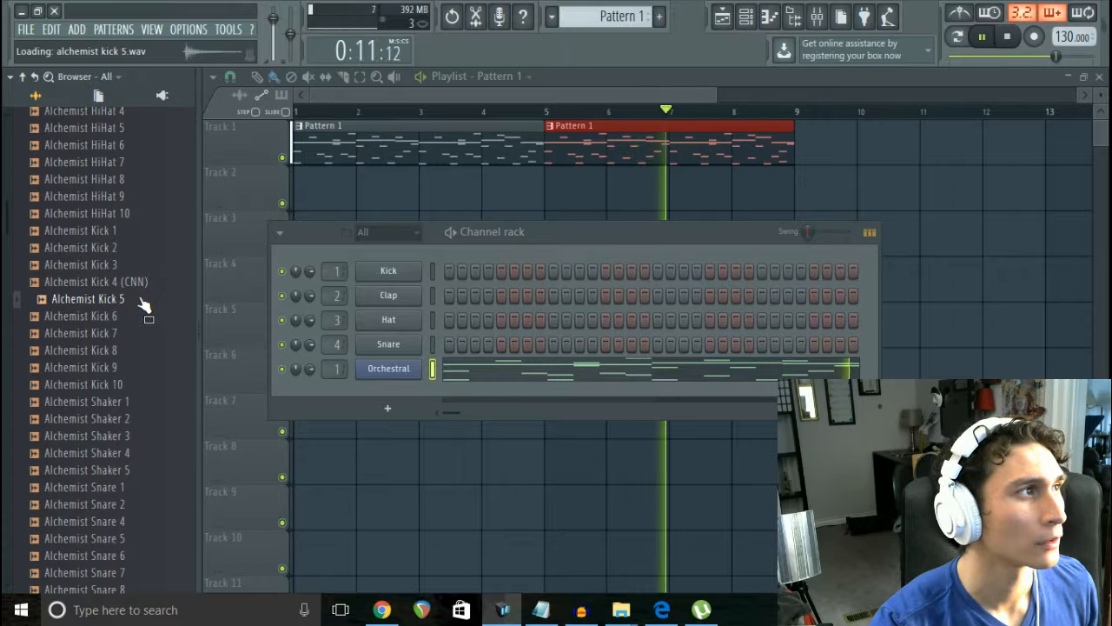
pyautogui.click(149, 283)
pyautogui.click(137, 272)
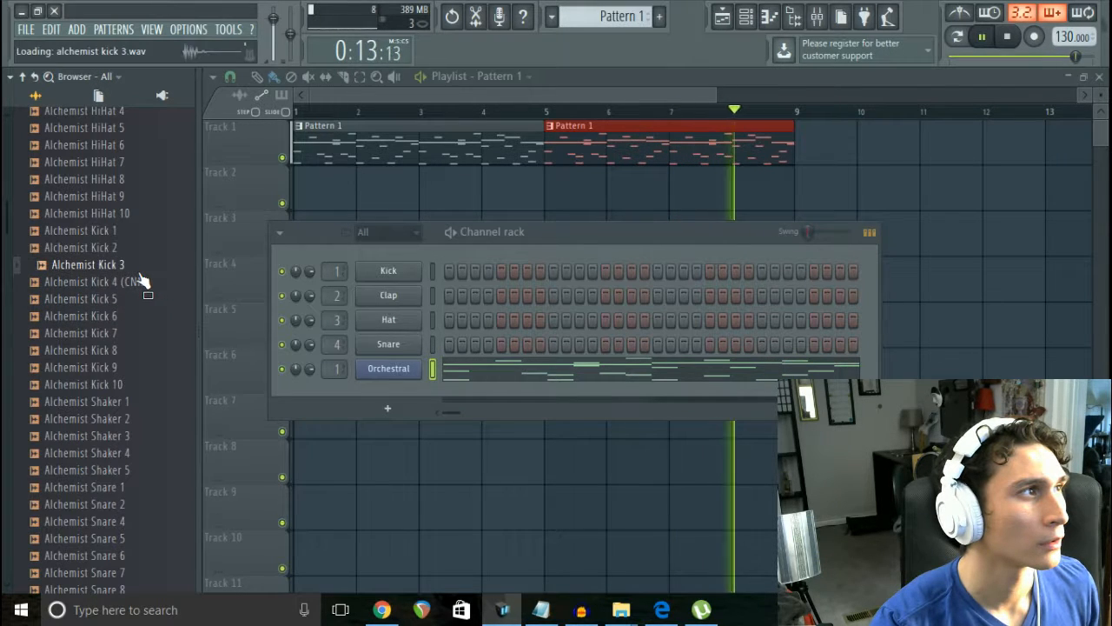
pyautogui.moveTo(139, 281); pyautogui.dragTo(391, 272)
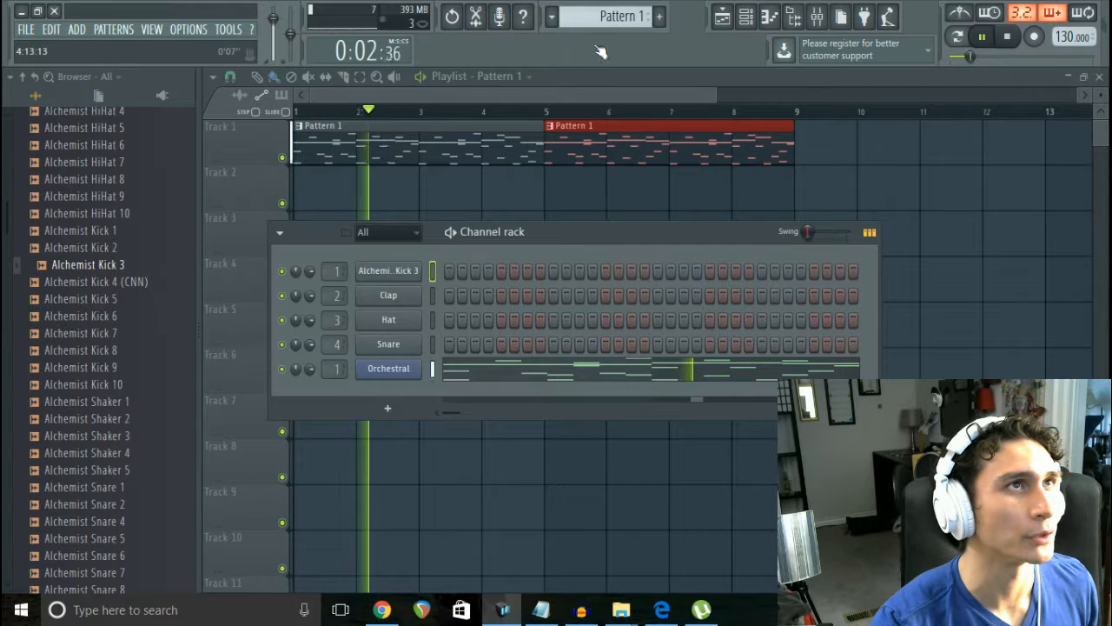
# Step: Switch to Pattern 2 and paint its clips across bars 1 to 8 on Track 2
pyautogui.scroll(-1, 622, 13)
pyautogui.click(638, 161)
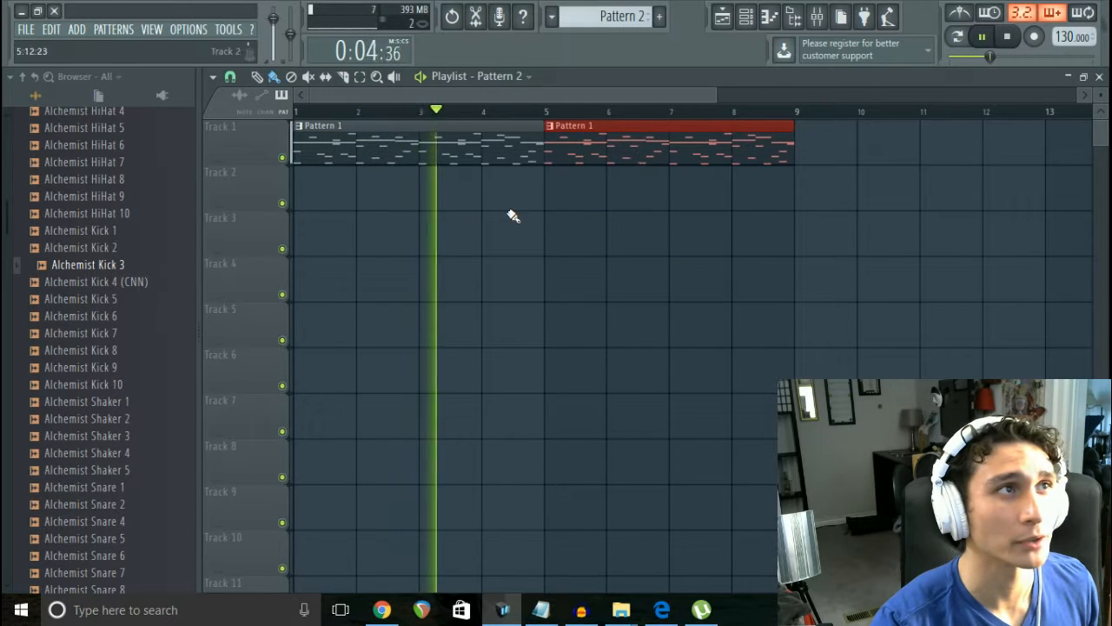
pyautogui.moveTo(333, 201)
pyautogui.mouseDown()
pyautogui.moveTo(700, 192)
pyautogui.moveTo(703, 179)
pyautogui.mouseUp()
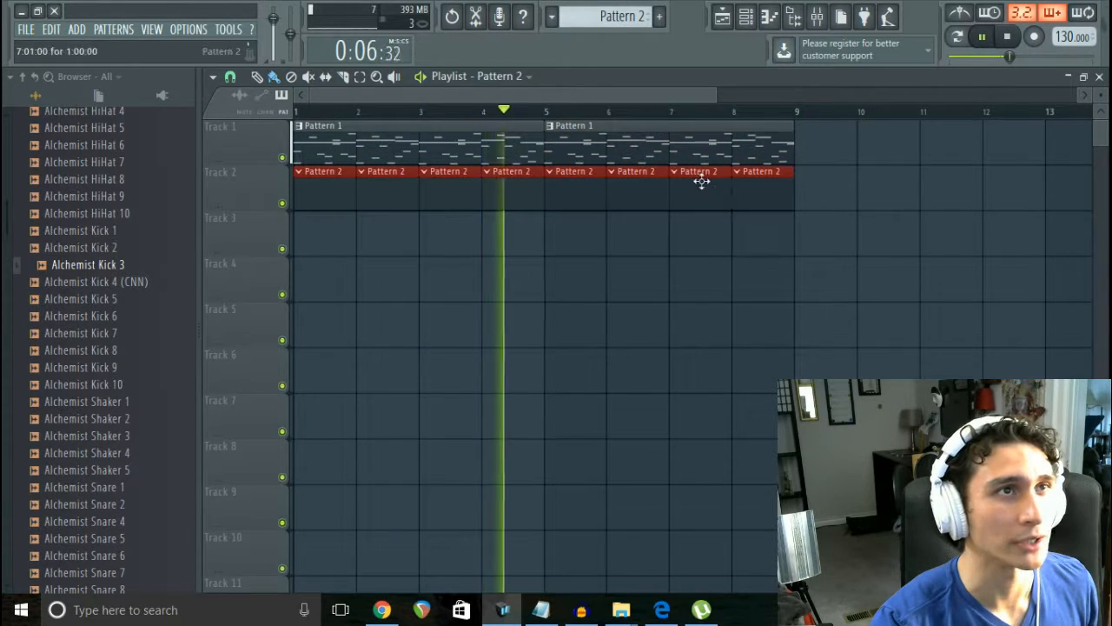
pyautogui.click(702, 180)
# Step: Program Alchemist Kick 3 on steps 1, 7, 15 and 16 of Pattern 2 and set its mixer track to ---
pyautogui.scroll(2, 141, 290)
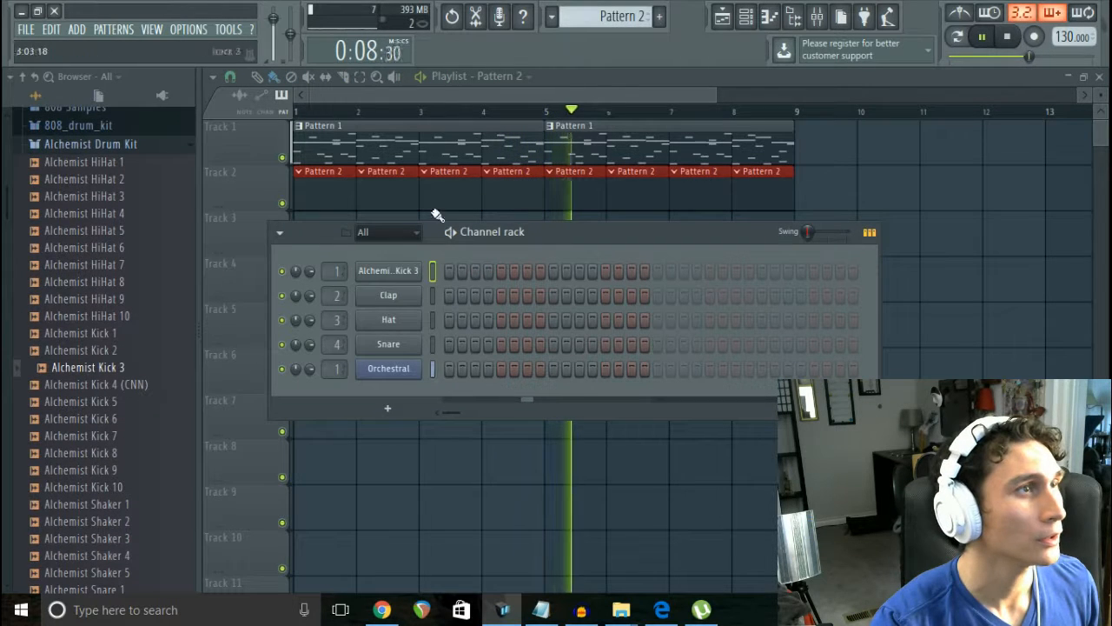
pyautogui.click(449, 271)
pyautogui.click(527, 271)
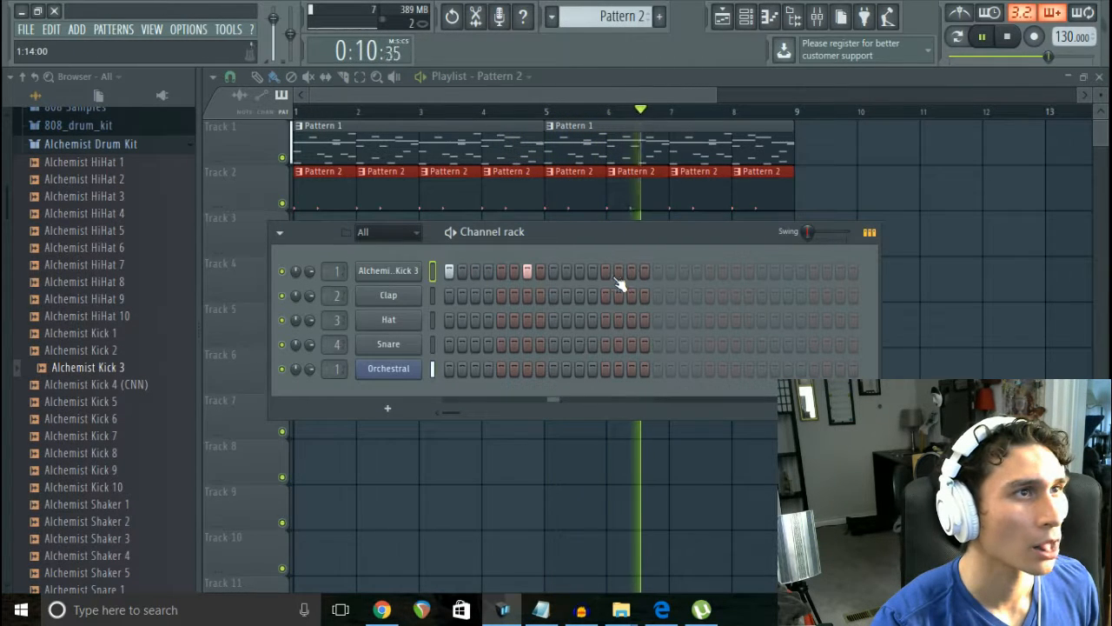
pyautogui.click(631, 271)
pyautogui.click(644, 272)
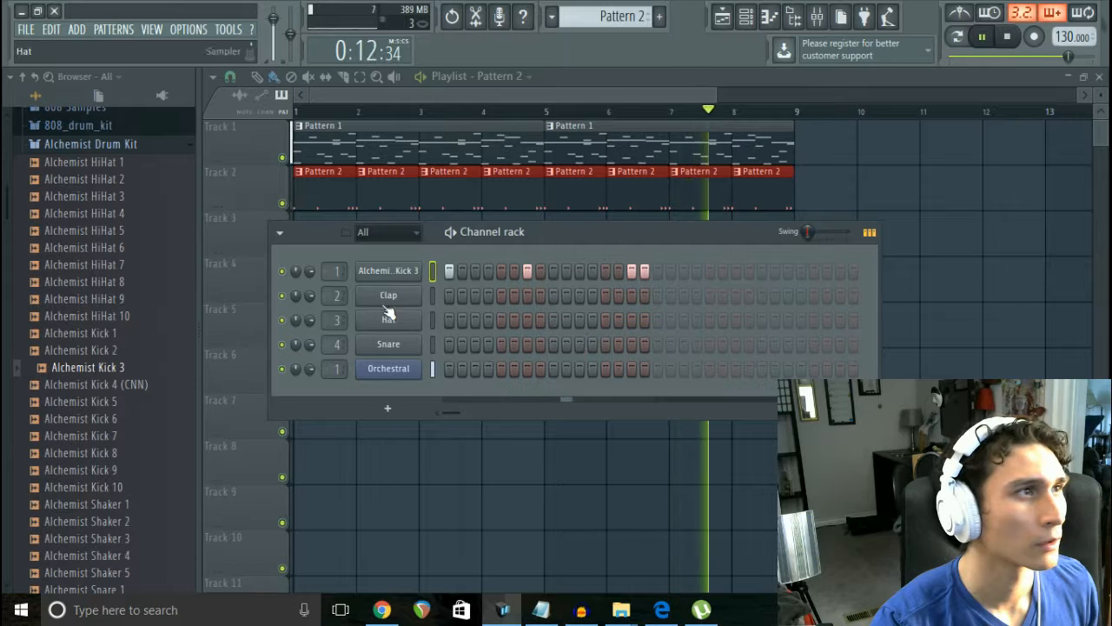
pyautogui.click(394, 275)
pyautogui.click(703, 195)
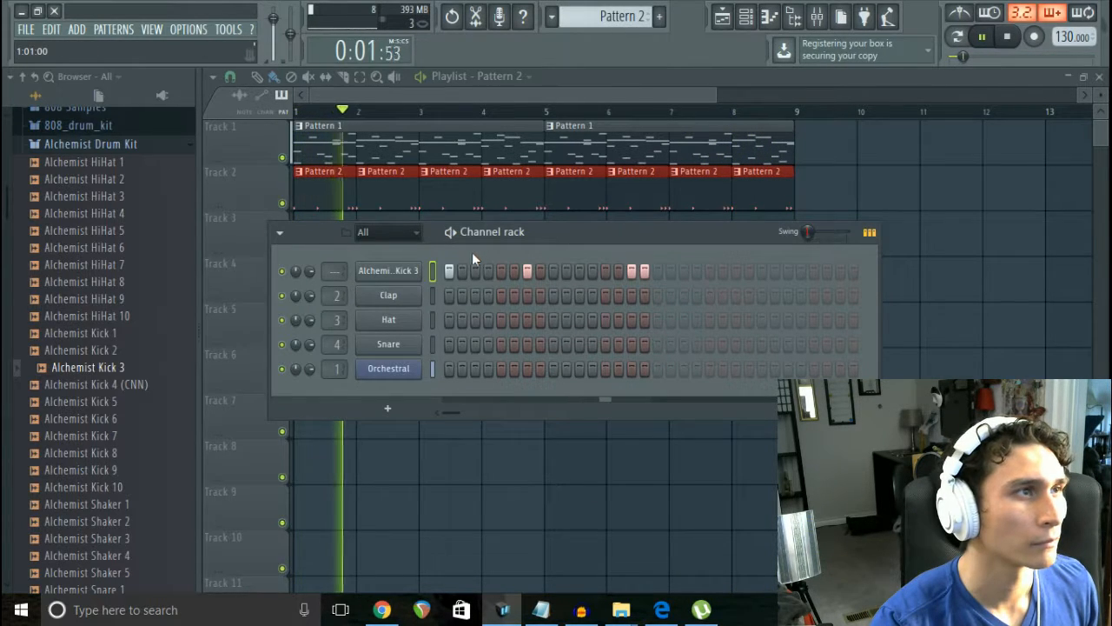
# Step: Audition the Alchemist snares, load Alchemist Snare 7 into the Snare channel, and place a hit on step 9
pyautogui.scroll(-6, 113, 417)
pyautogui.click(133, 406)
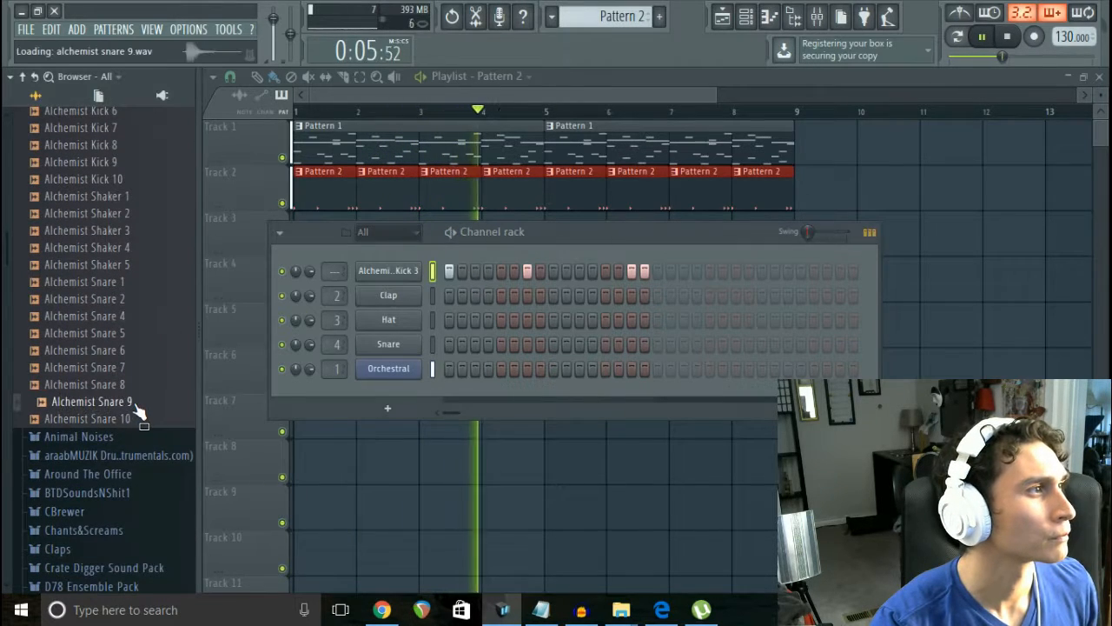
pyautogui.scroll(2, 133, 409)
pyautogui.click(134, 416)
pyautogui.click(141, 407)
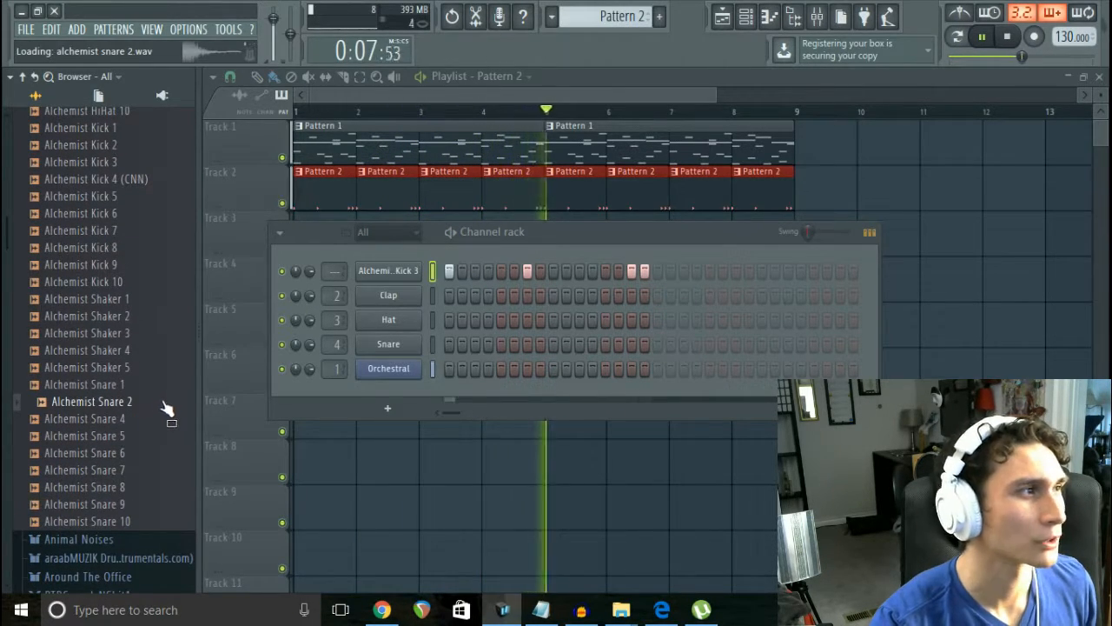
pyautogui.click(165, 390)
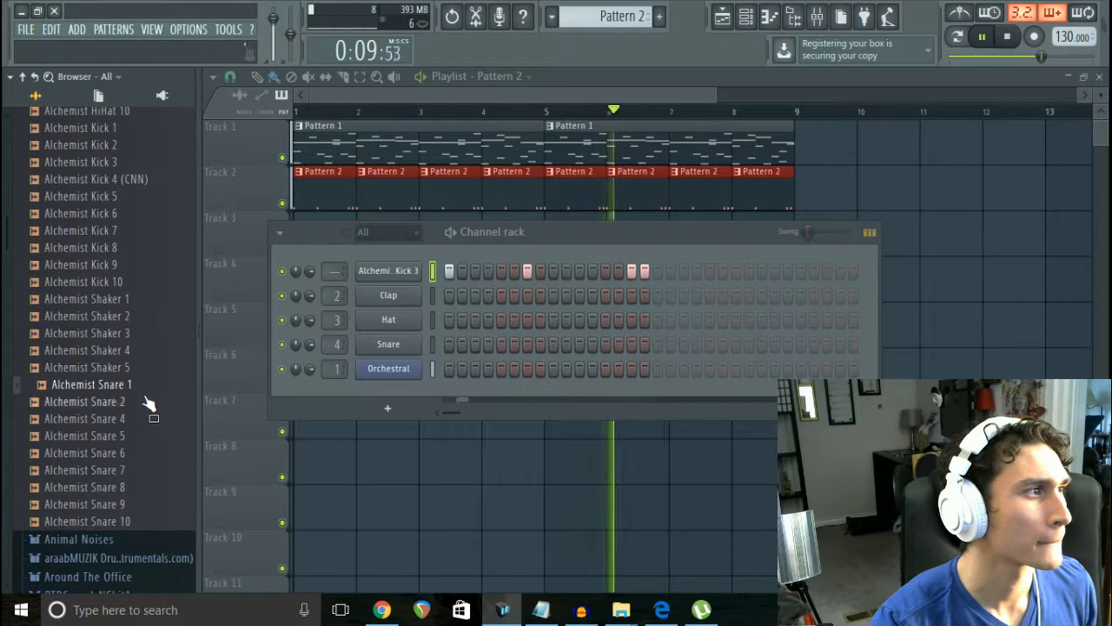
pyautogui.click(133, 437)
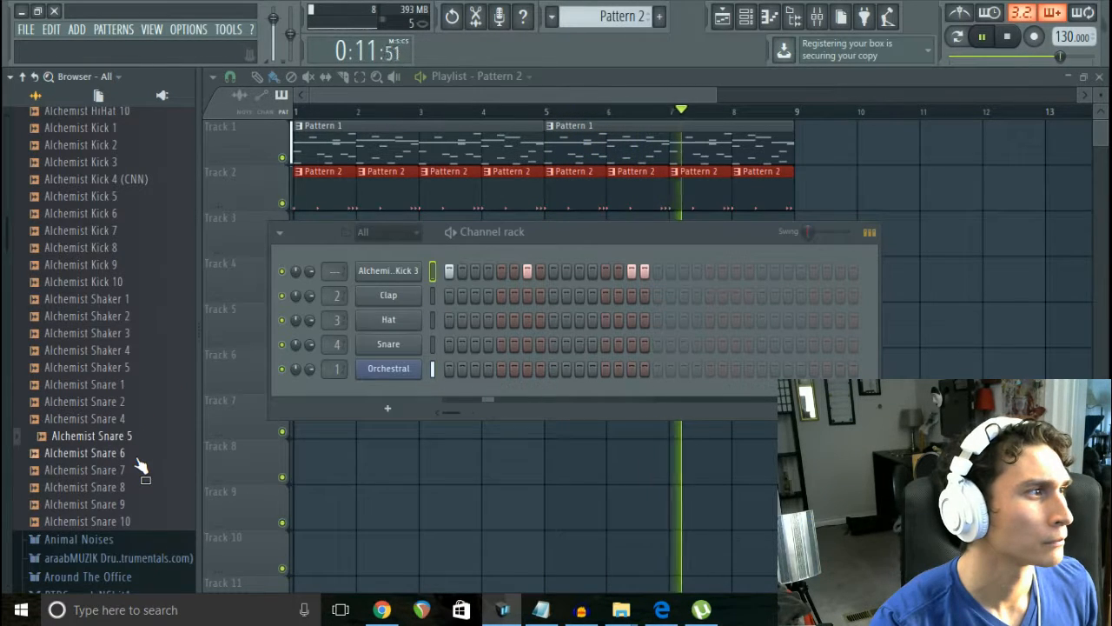
pyautogui.click(136, 459)
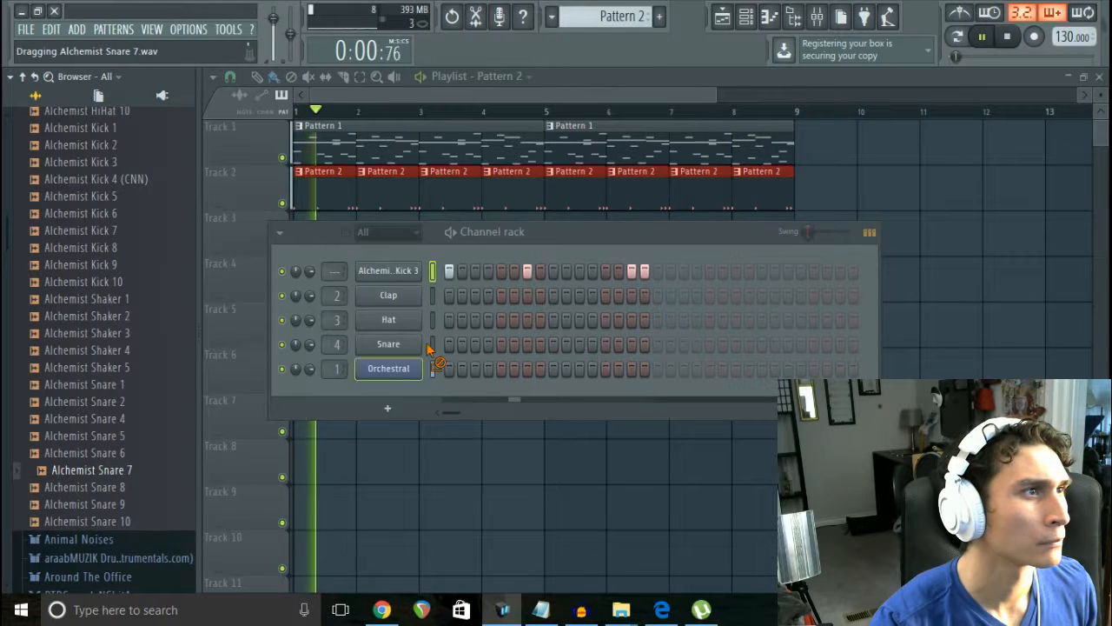
pyautogui.moveTo(409, 348); pyautogui.dragTo(410, 348)
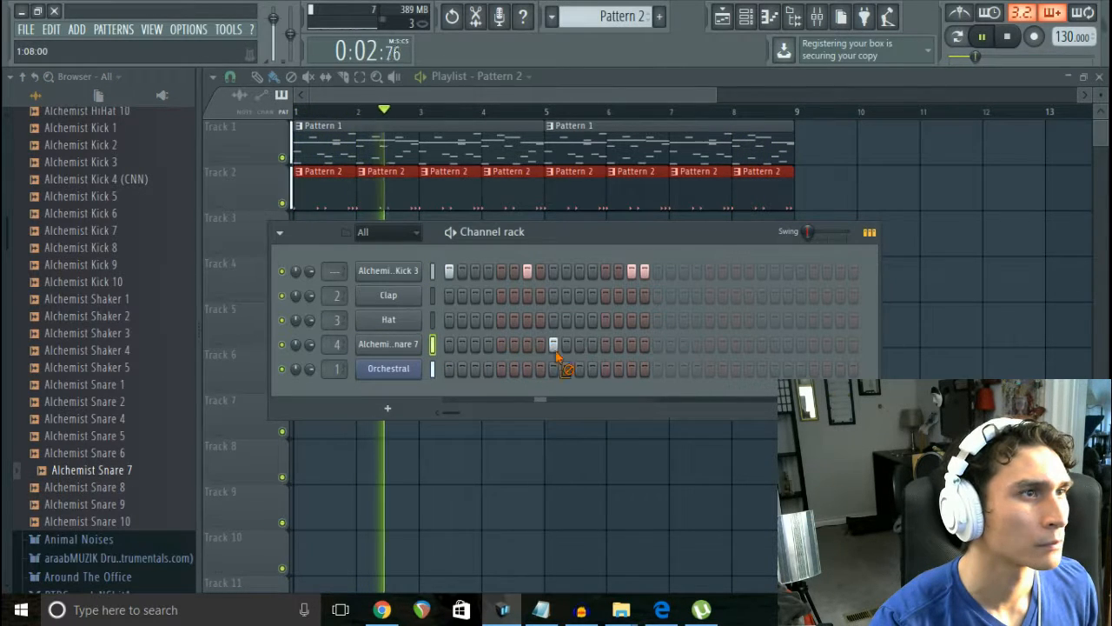
# Step: Add a precomputed fade-out to the Alchemist Snare 7 sample and close its channel settings
pyautogui.click(388, 345)
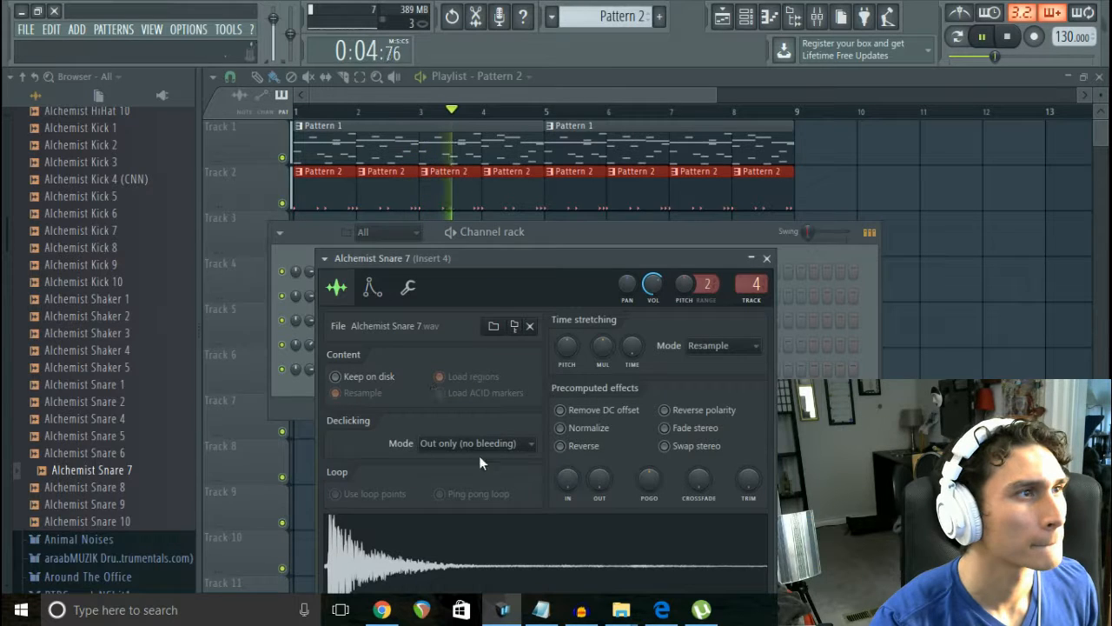
pyautogui.moveTo(589, 480); pyautogui.dragTo(589, 465)
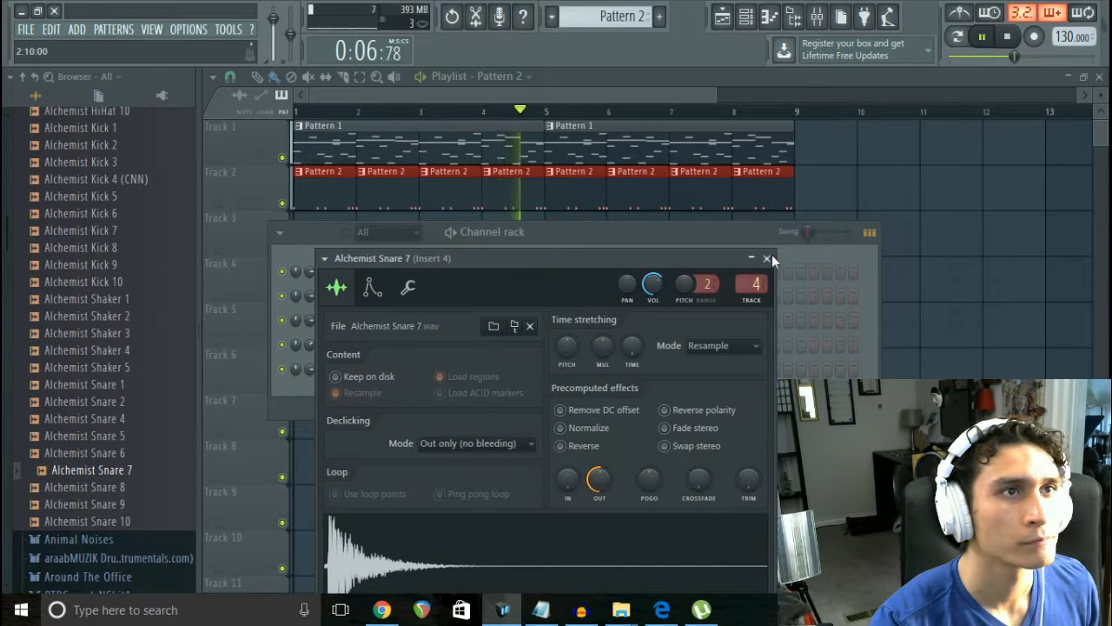
pyautogui.click(767, 258)
# Step: Load Alchemist HiHat 3 into the Hat channel and fill every fourth step of Pattern 2
pyautogui.scroll(6, 137, 363)
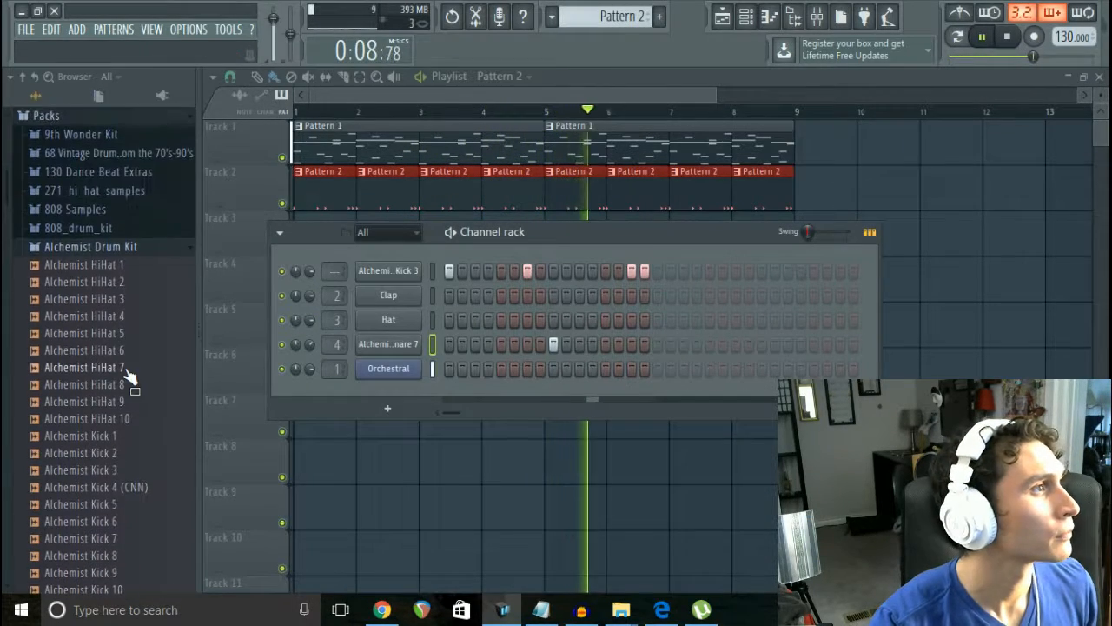
pyautogui.click(132, 351)
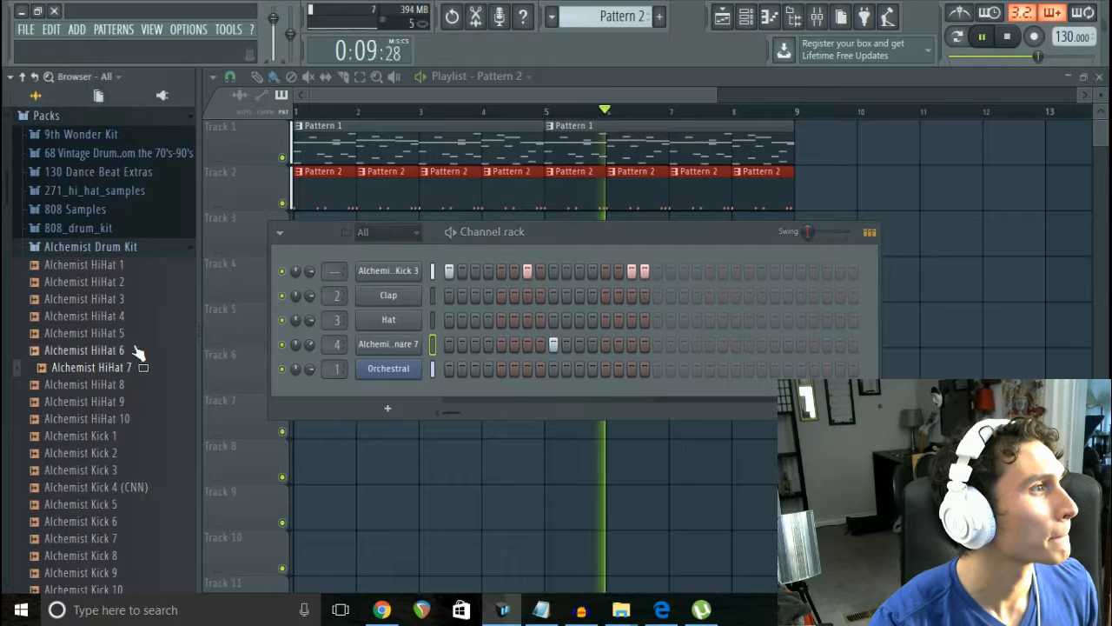
pyautogui.moveTo(395, 321); pyautogui.dragTo(399, 319)
pyautogui.rightClick(400, 320)
pyautogui.click(582, 388)
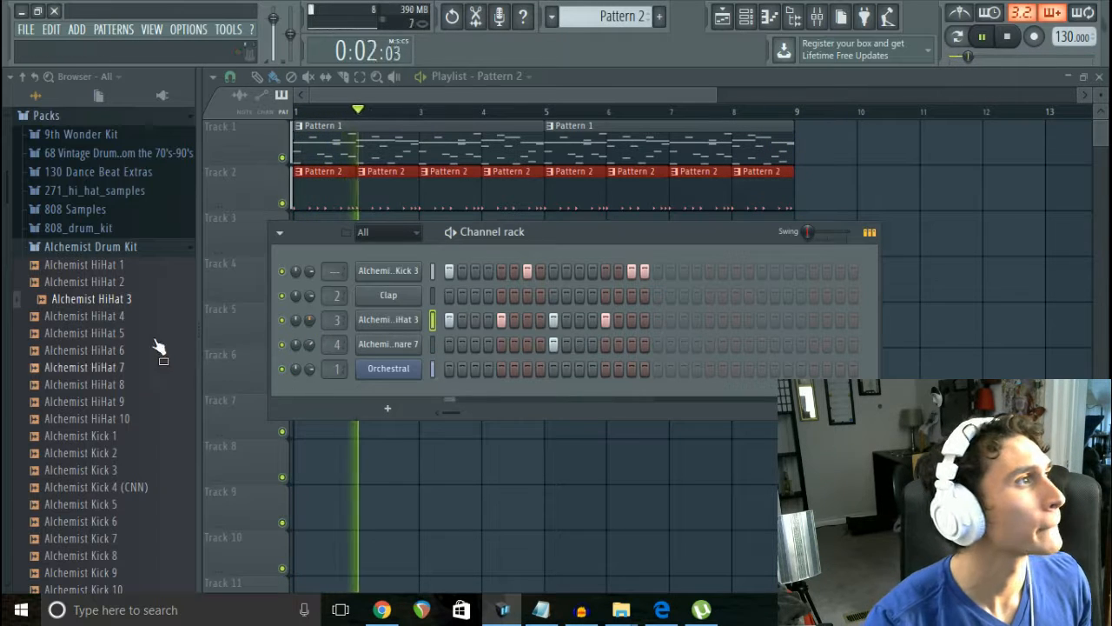
# Step: Add Str_Crsh1 from the 9th Wonder Kit's Cymbals folder as a new channel and place it on step 1 of Pattern 3
pyautogui.click(162, 117)
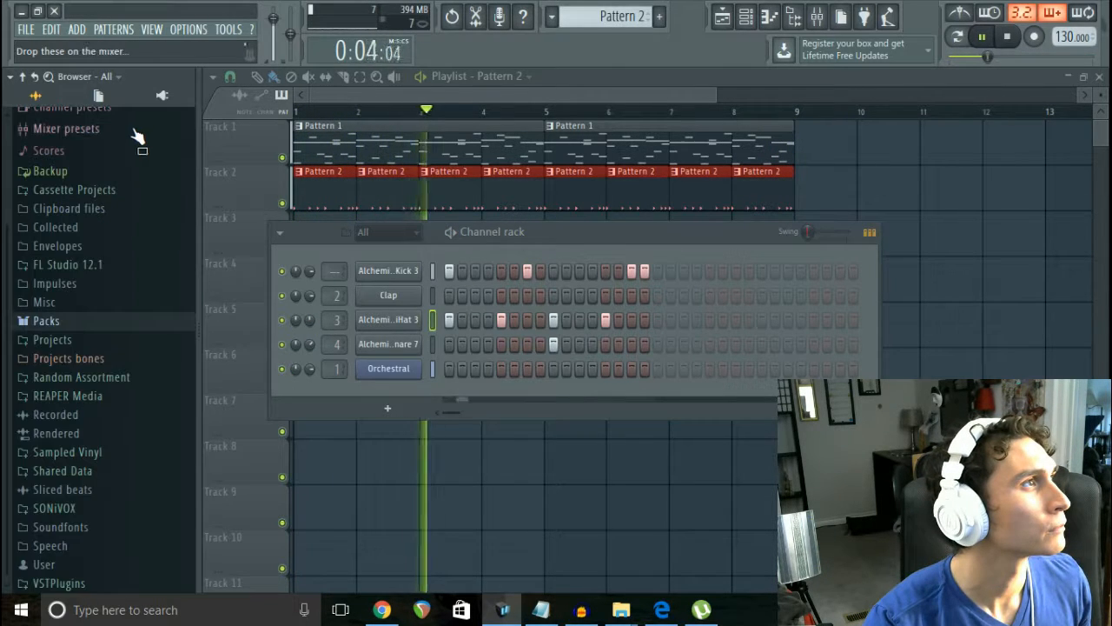
pyautogui.click(48, 322)
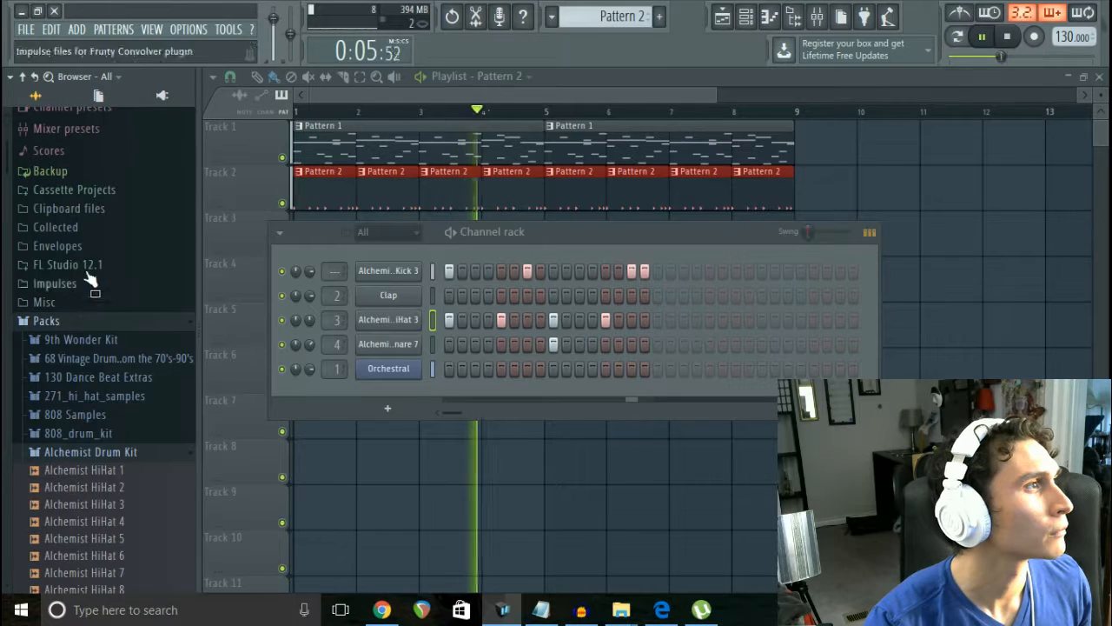
pyautogui.click(78, 341)
pyautogui.scroll(-2, 87, 417)
pyautogui.scroll(2, 122, 386)
pyautogui.click(121, 379)
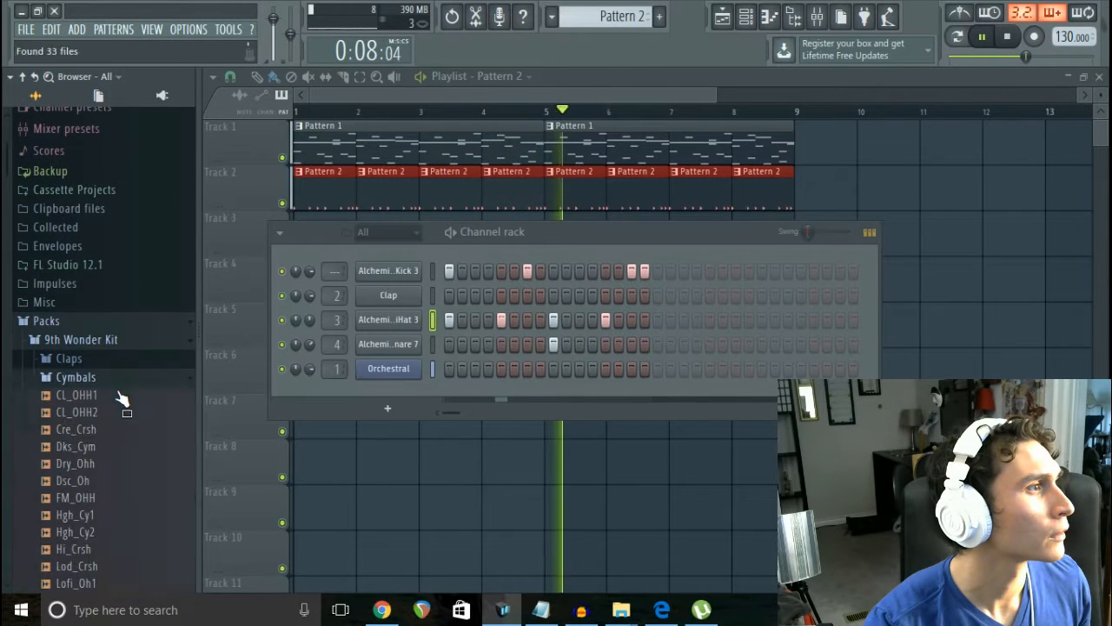
pyautogui.scroll(-6, 122, 397)
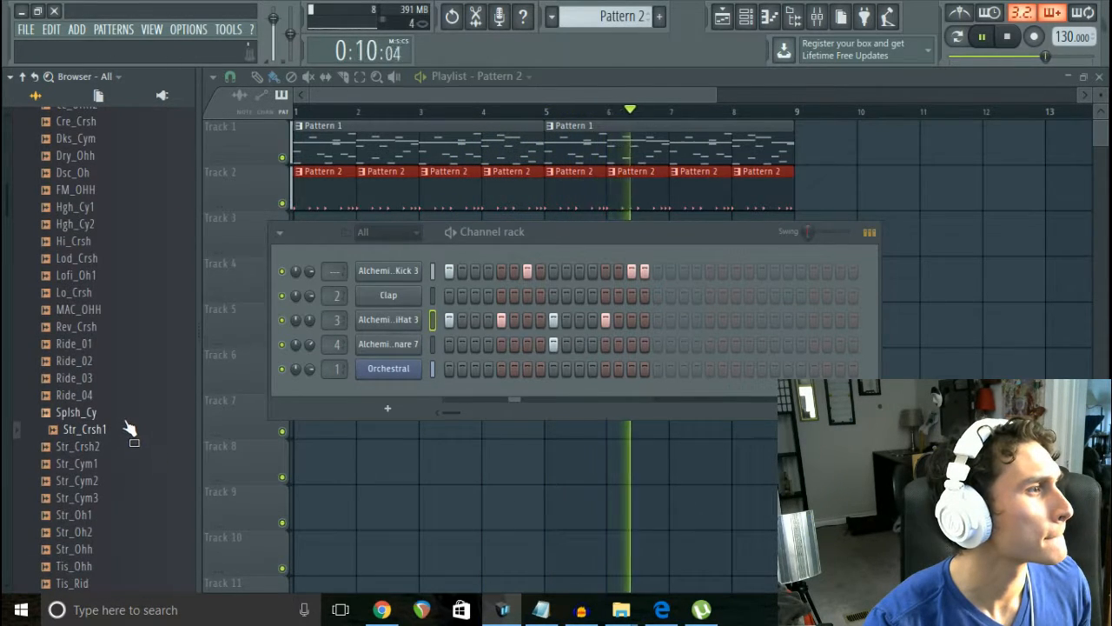
pyautogui.moveTo(391, 391); pyautogui.dragTo(391, 393)
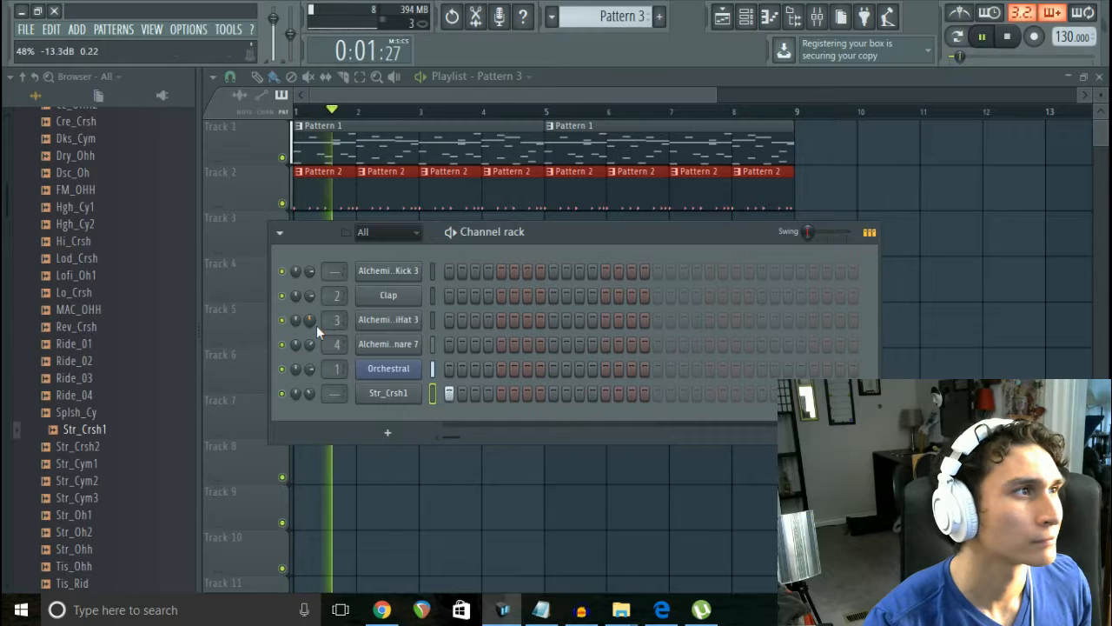
# Step: Place Pattern 3 clips on Track 3 of the playlist at bars 1, 3, 5 and 7
pyautogui.press('F6')
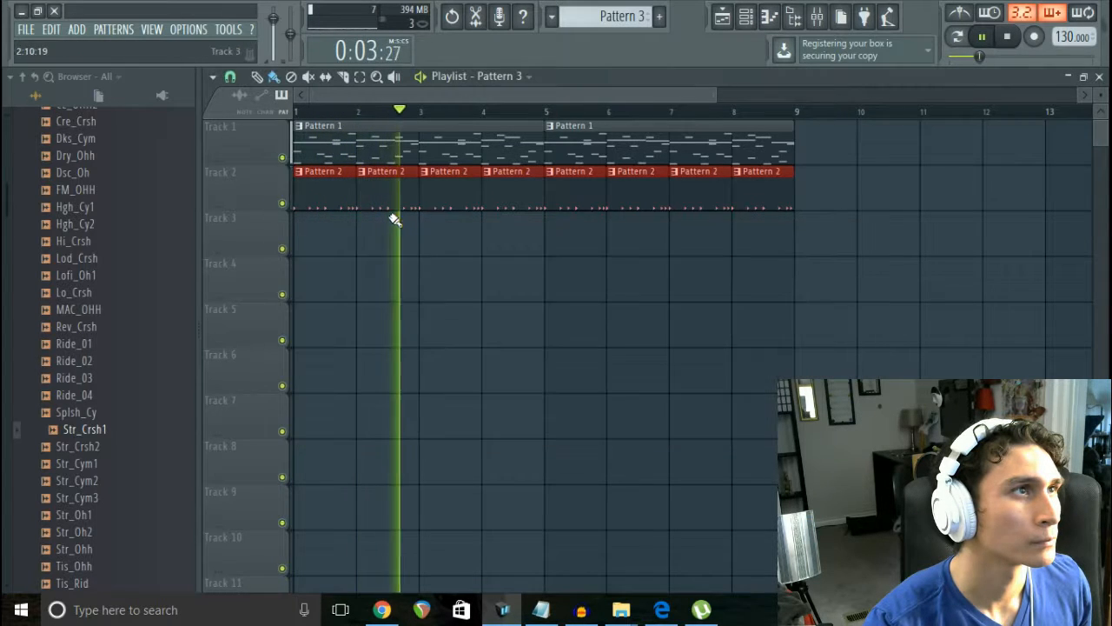
pyautogui.click(310, 240)
pyautogui.click(433, 245)
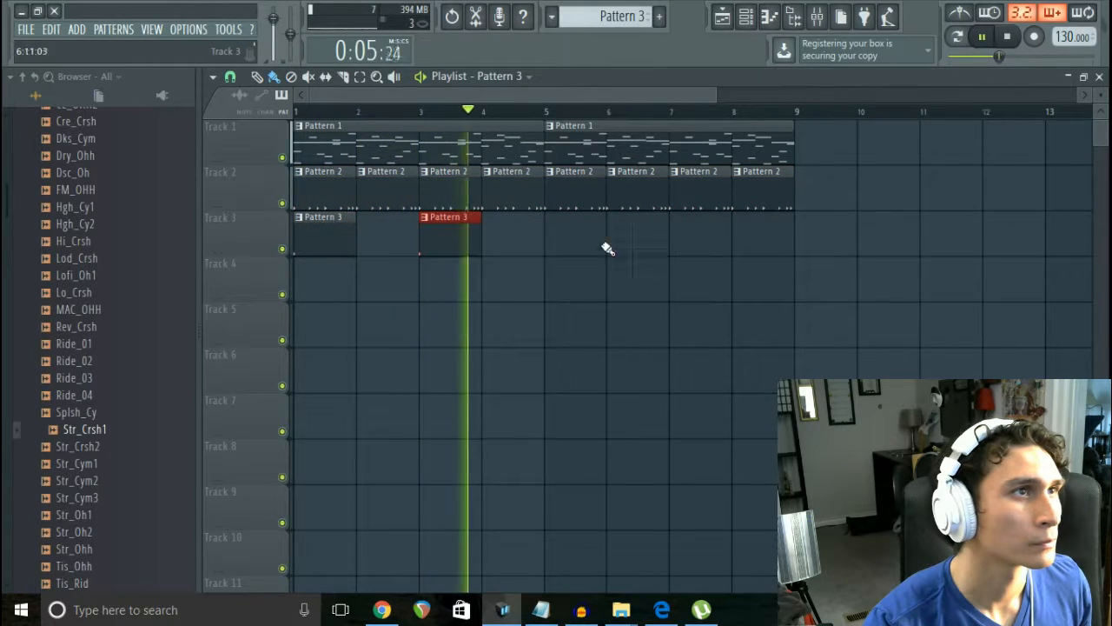
pyautogui.click(557, 243)
pyautogui.click(675, 240)
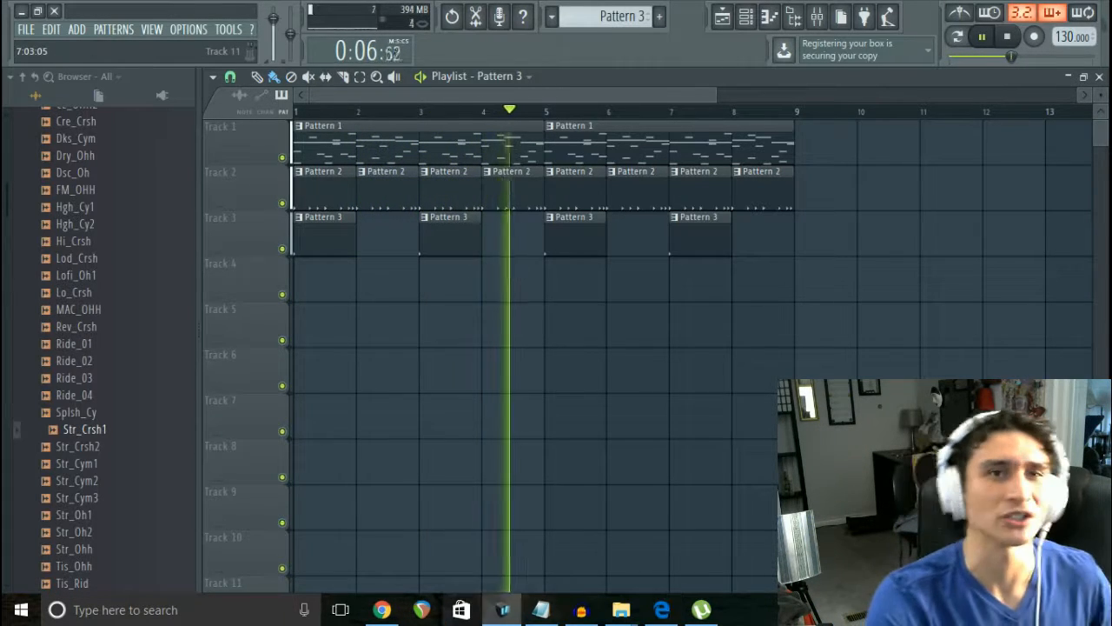
pyautogui.moveTo(503, 609)
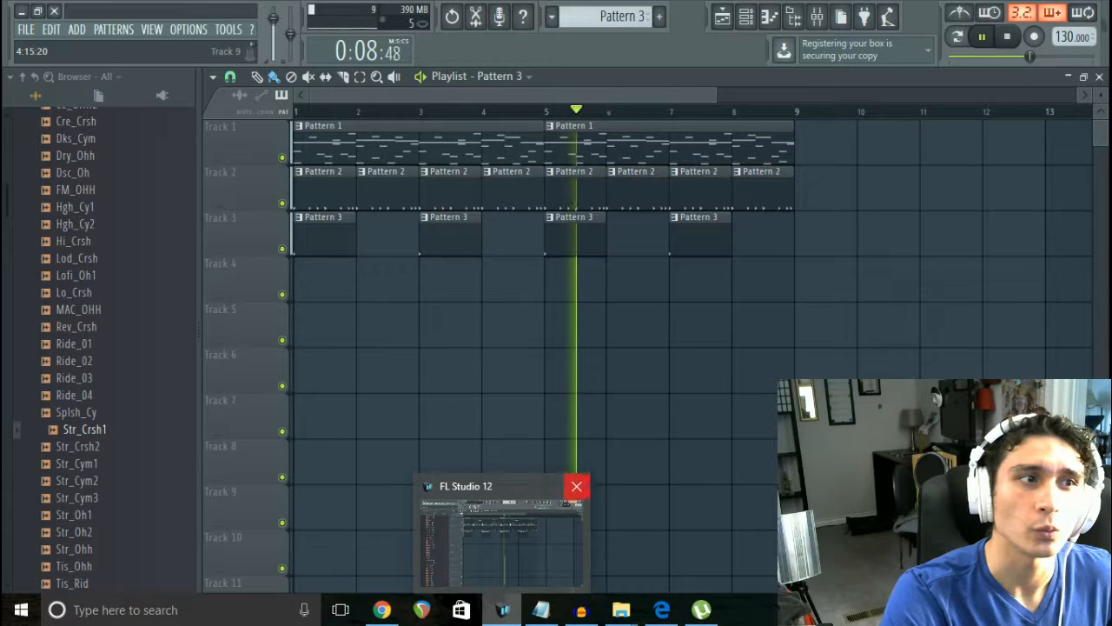